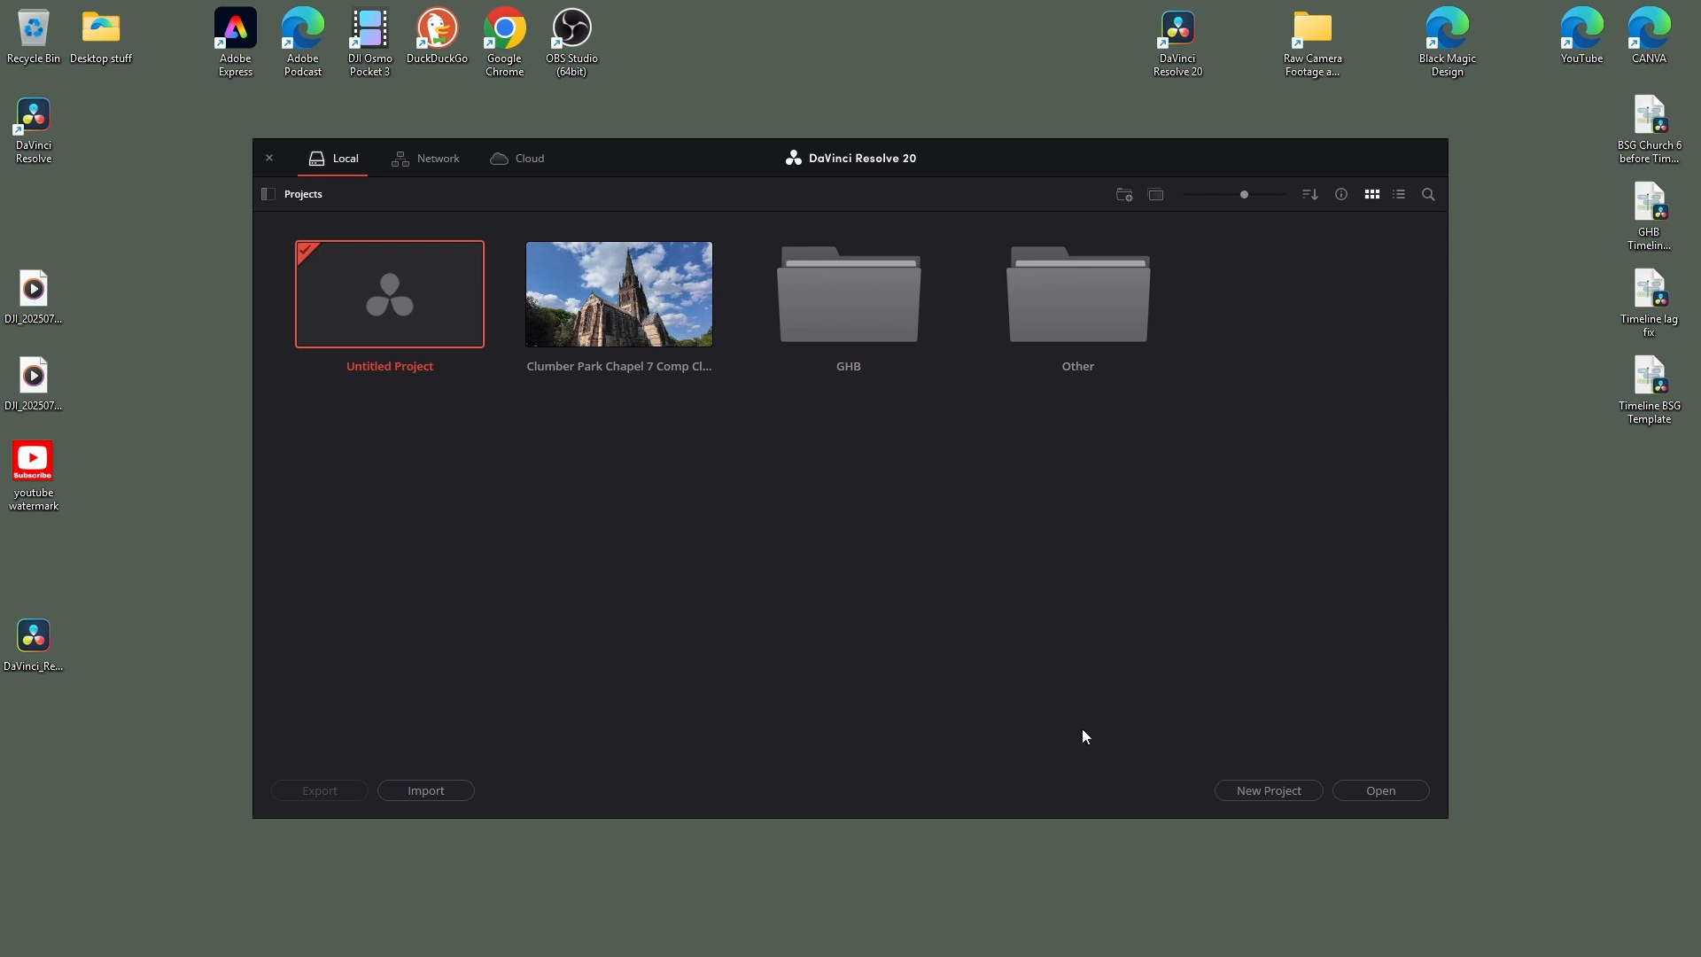
Step: Create a new project named "Power bin" and switch it to the Edit page
click(1265, 792)
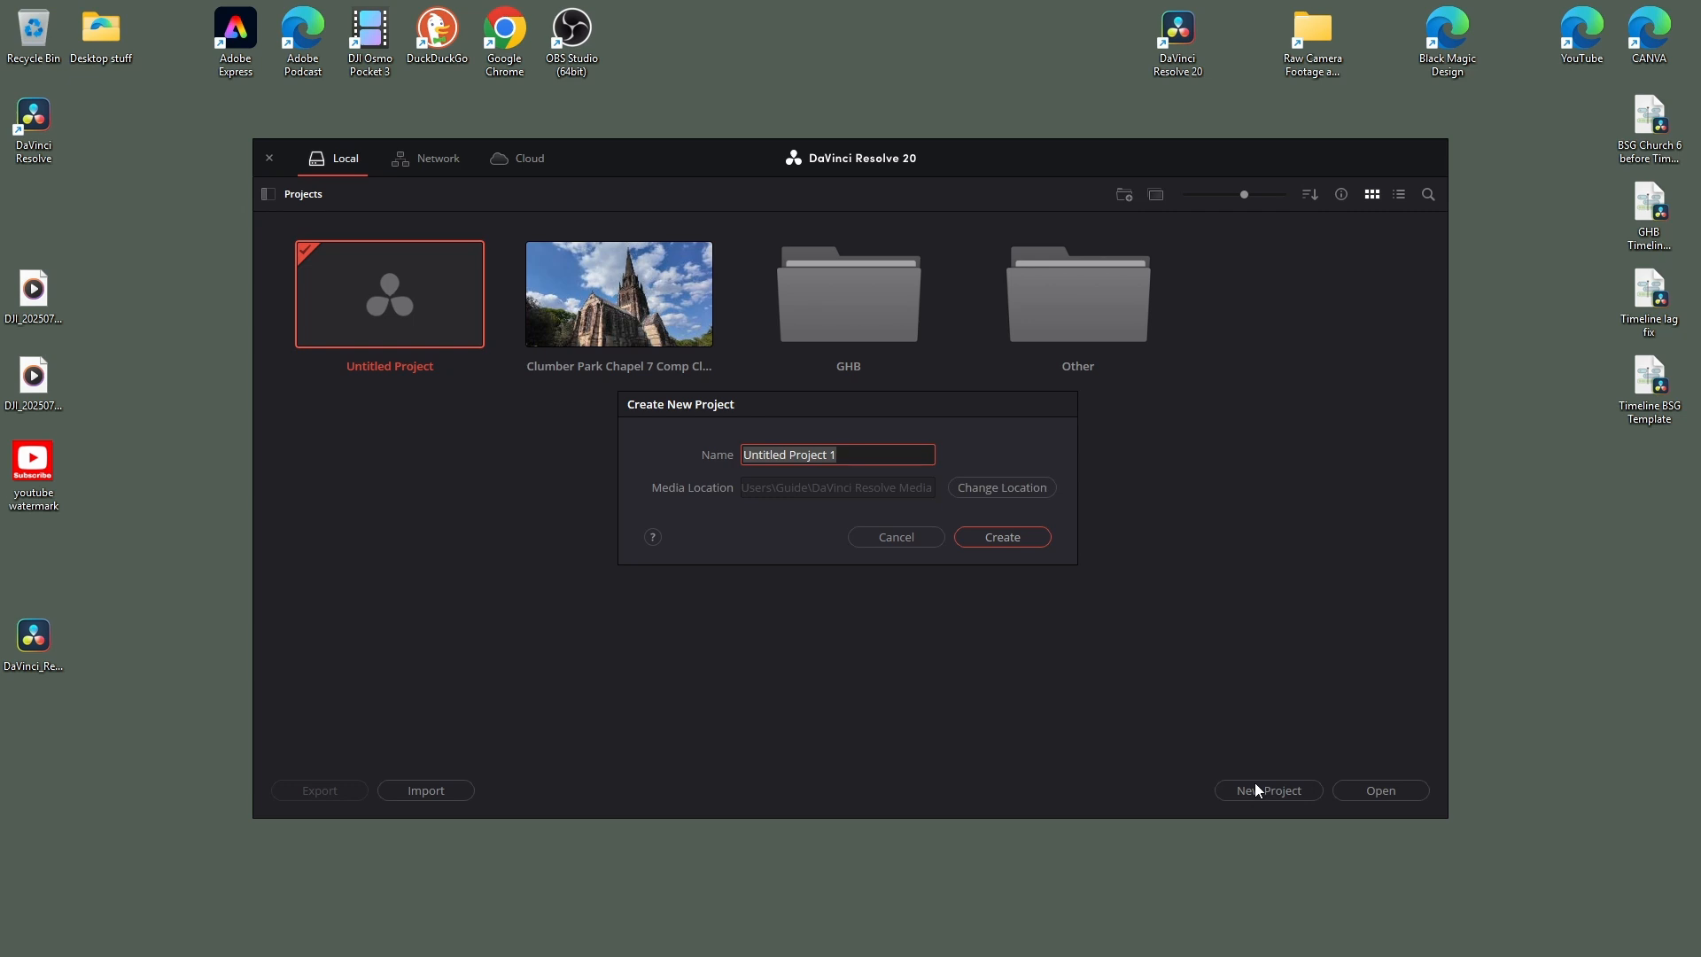
text(Power bin)
click(1011, 544)
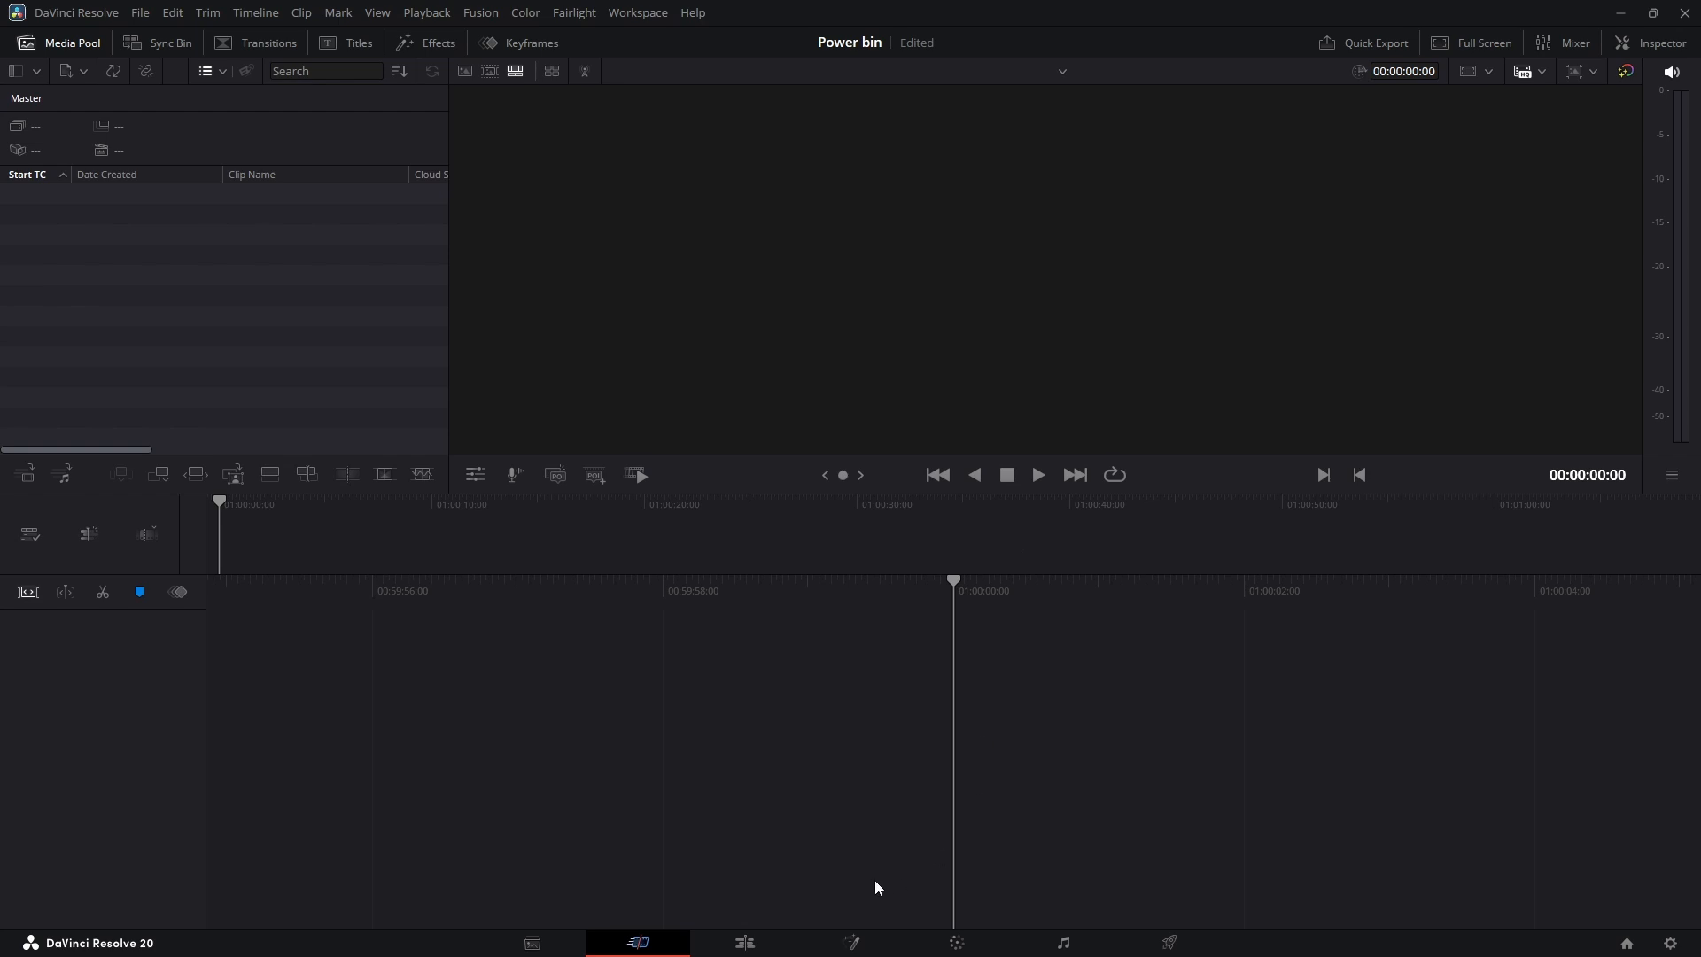
click(747, 942)
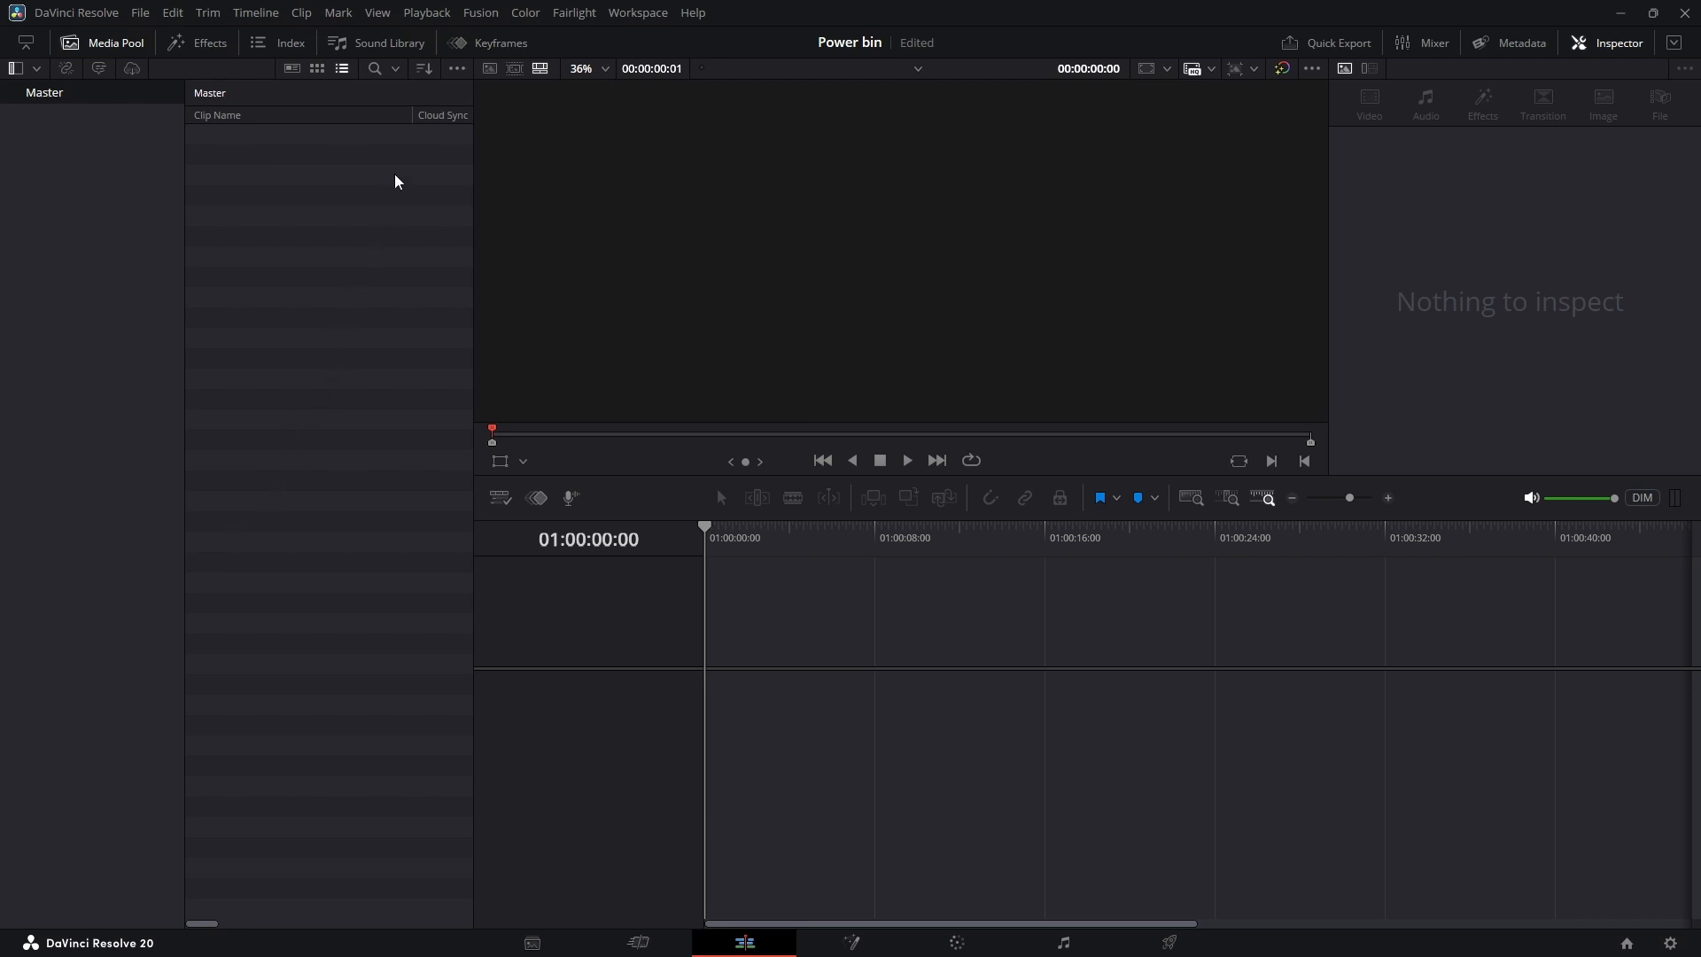
Step: Show Power Bins in the media pool, enlarge their section below the project bins, and select their Master bin
click(458, 71)
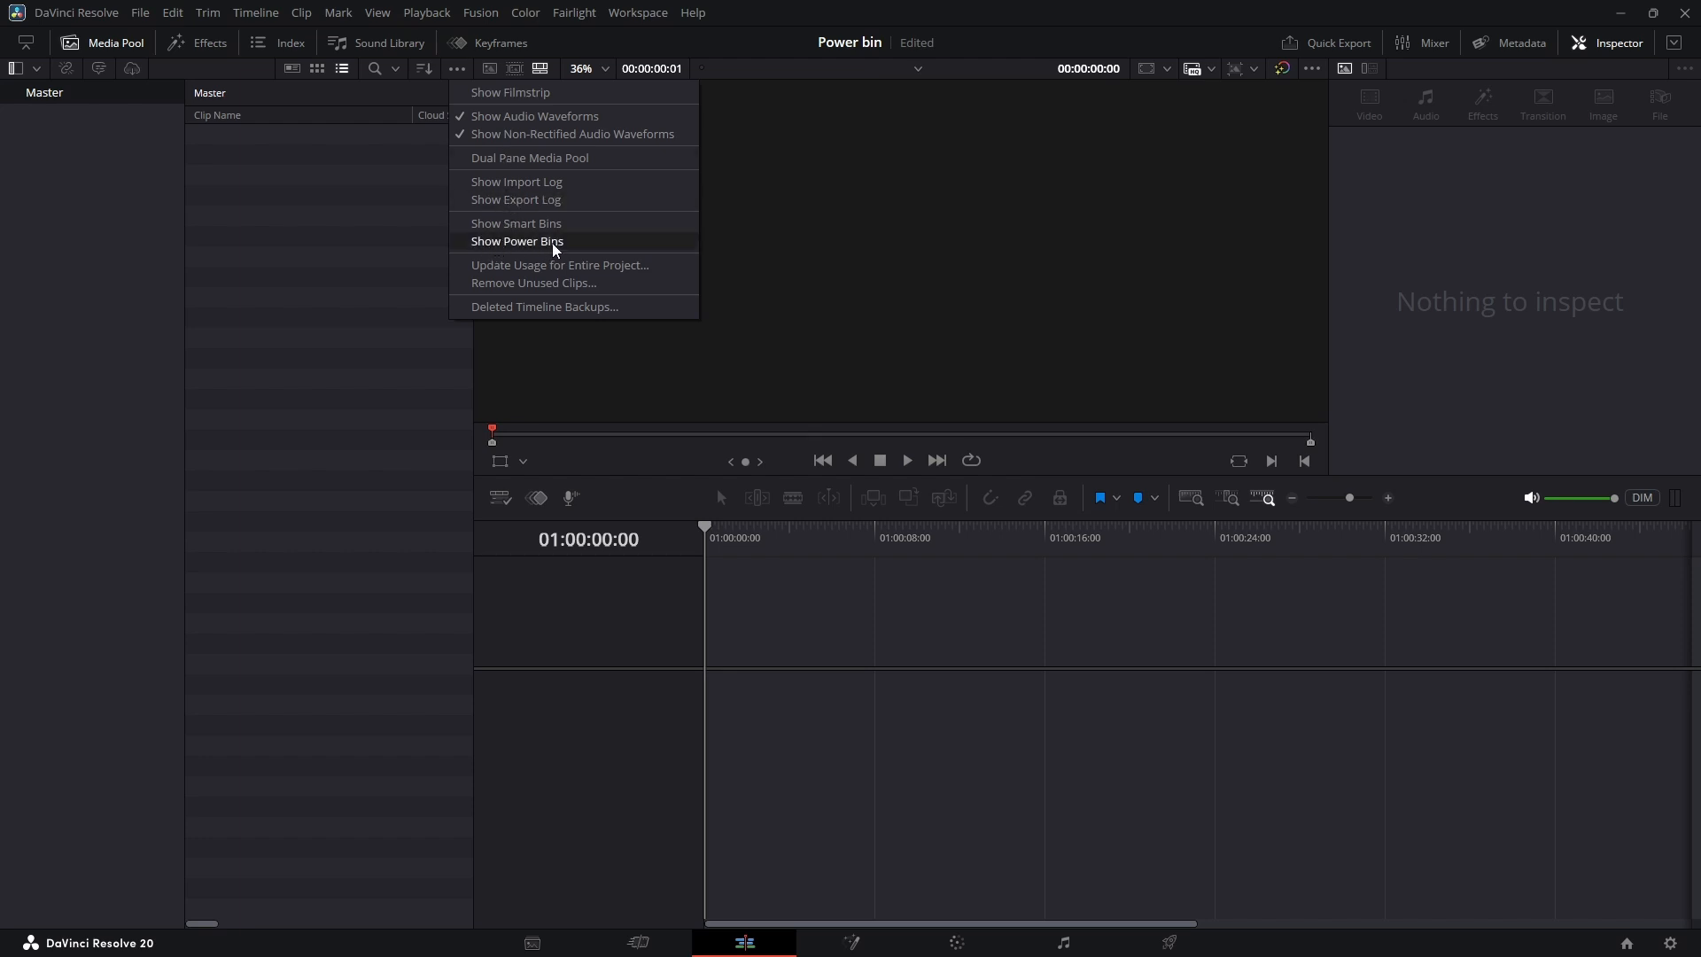
click(490, 243)
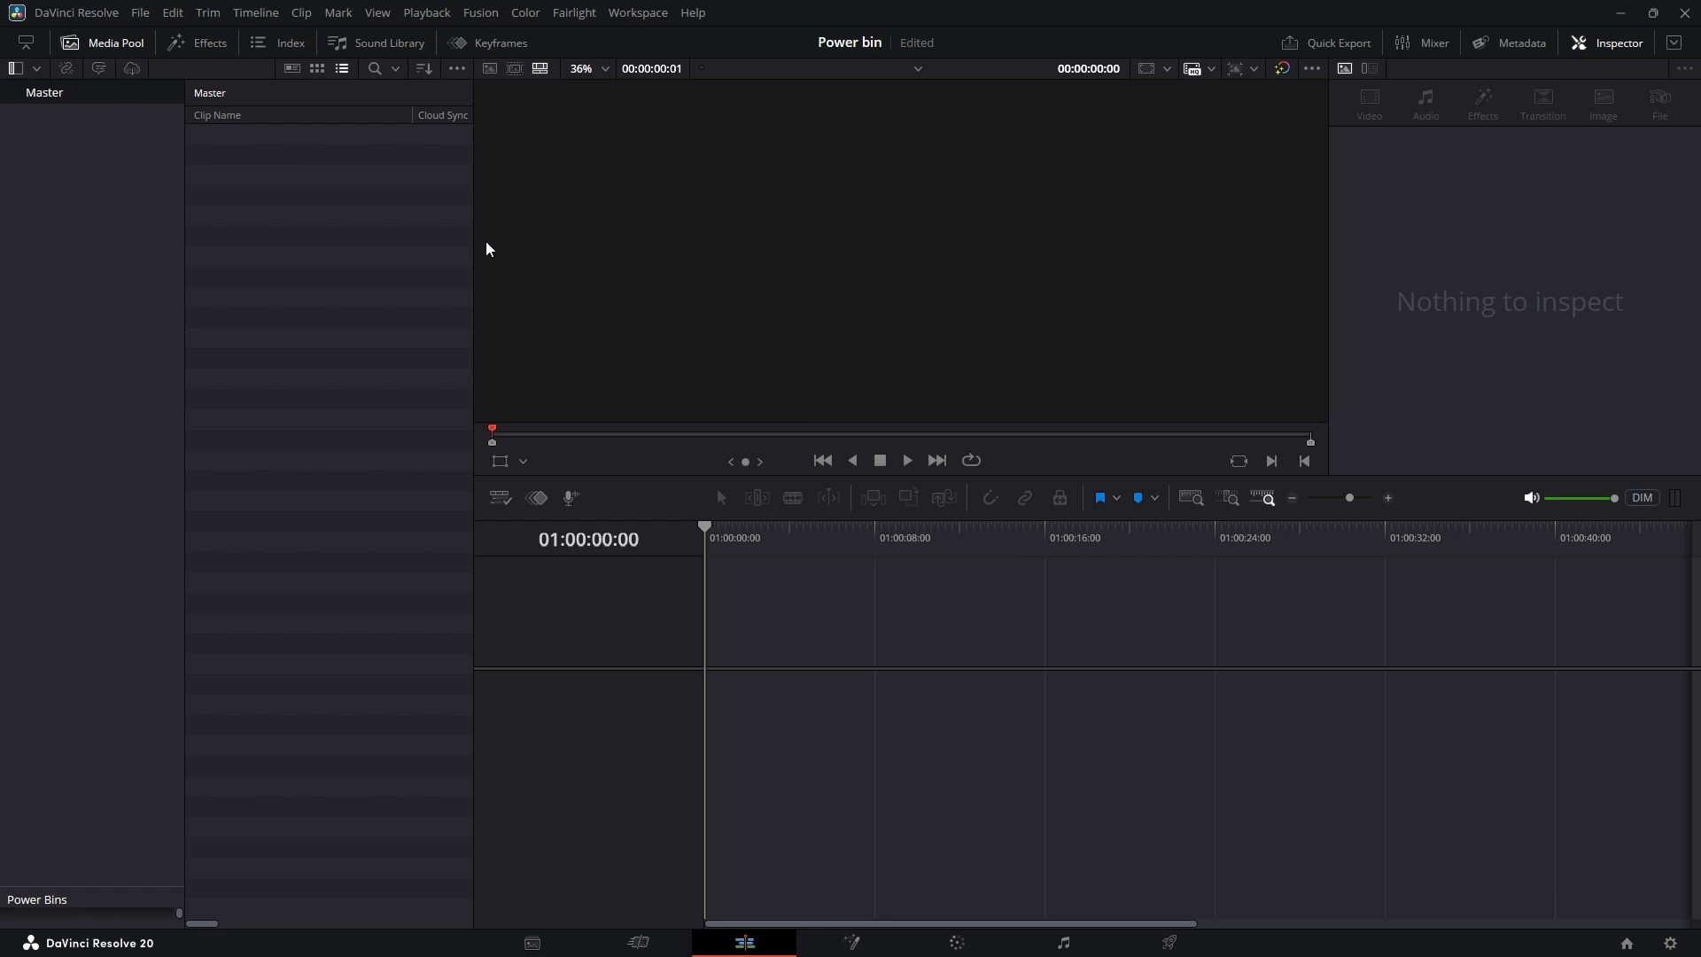
click(457, 69)
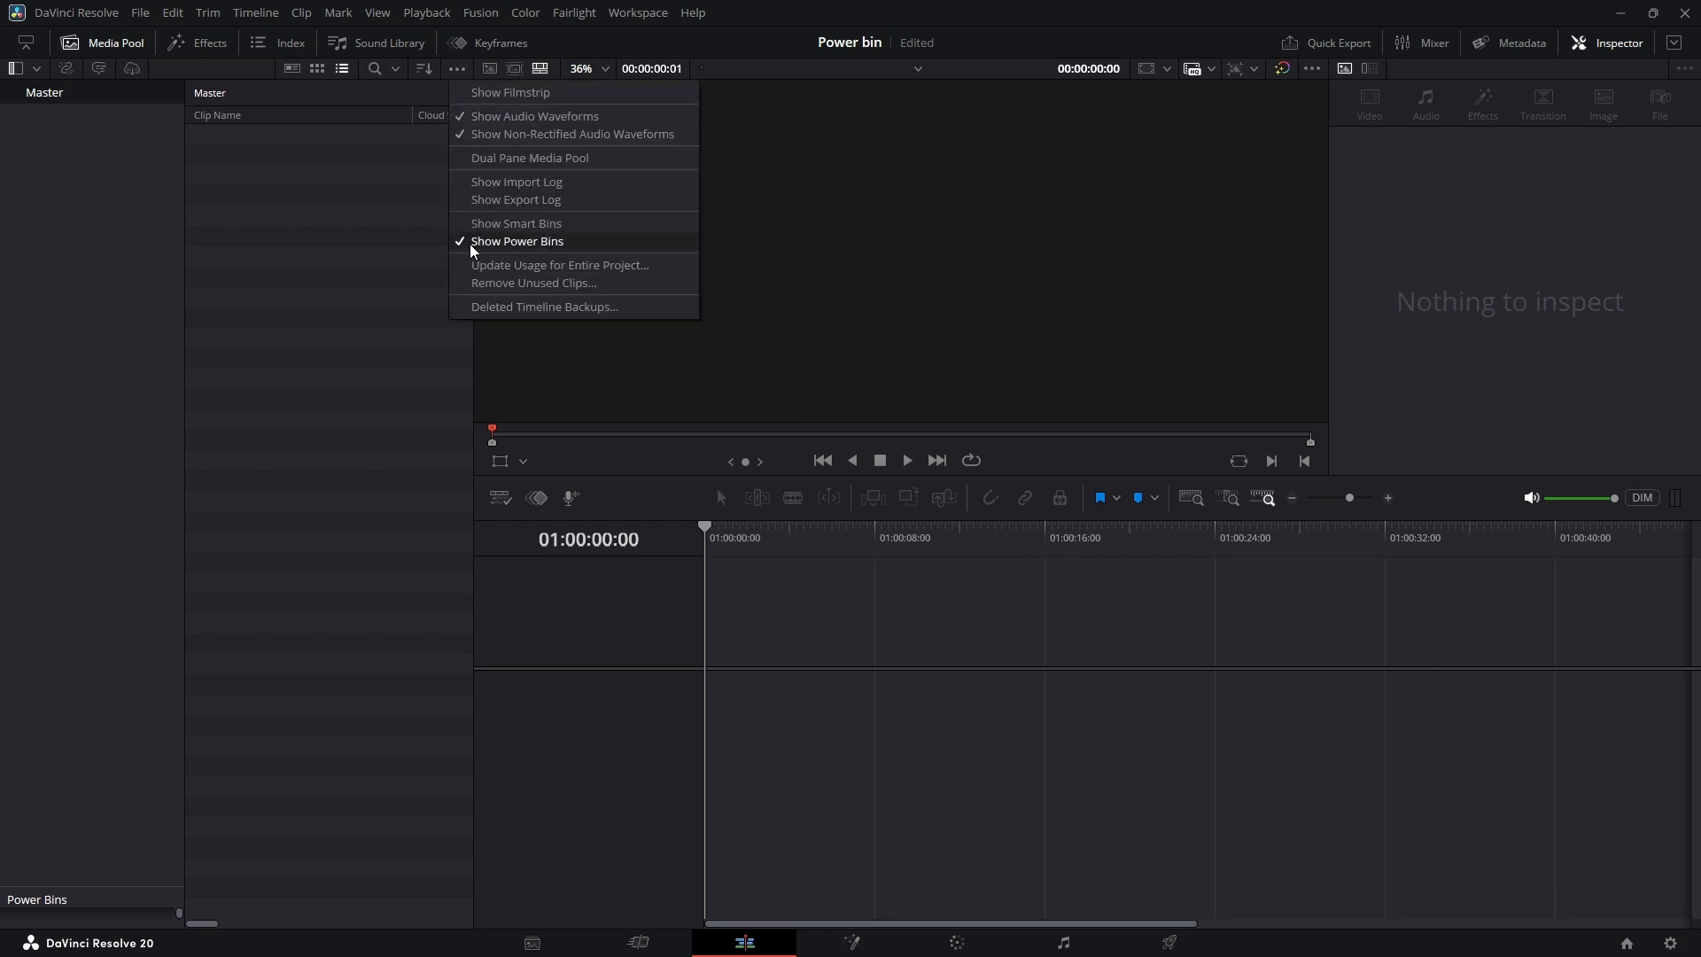
click(405, 241)
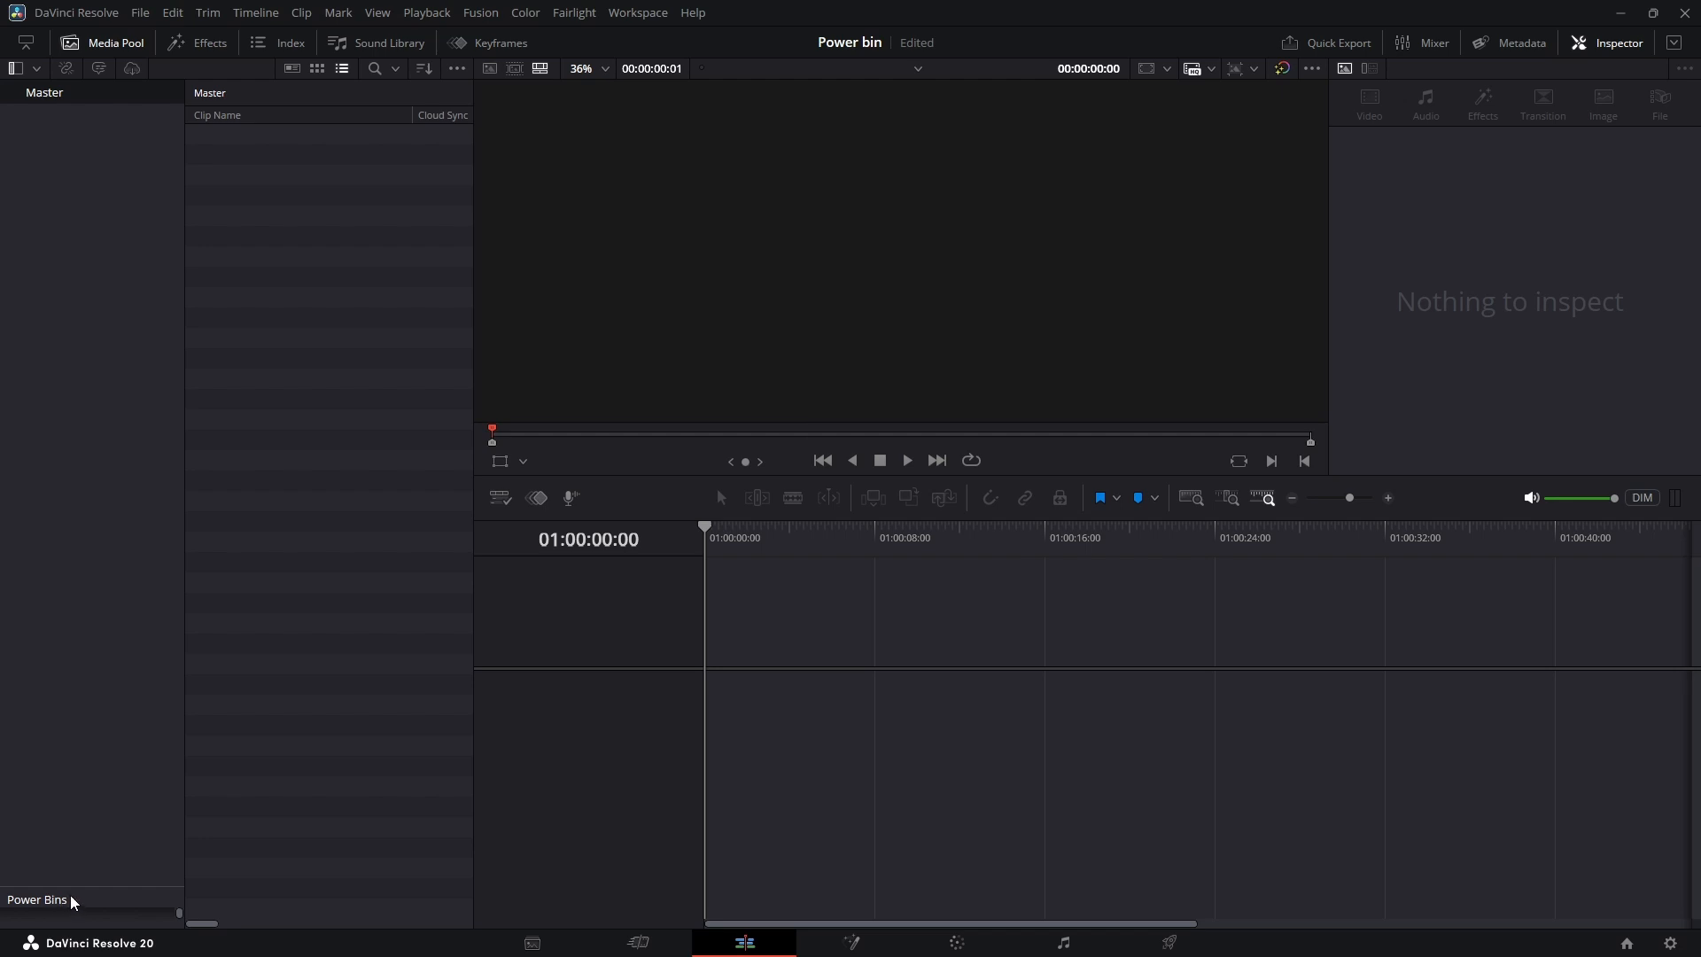
drag(82, 886, 114, 528)
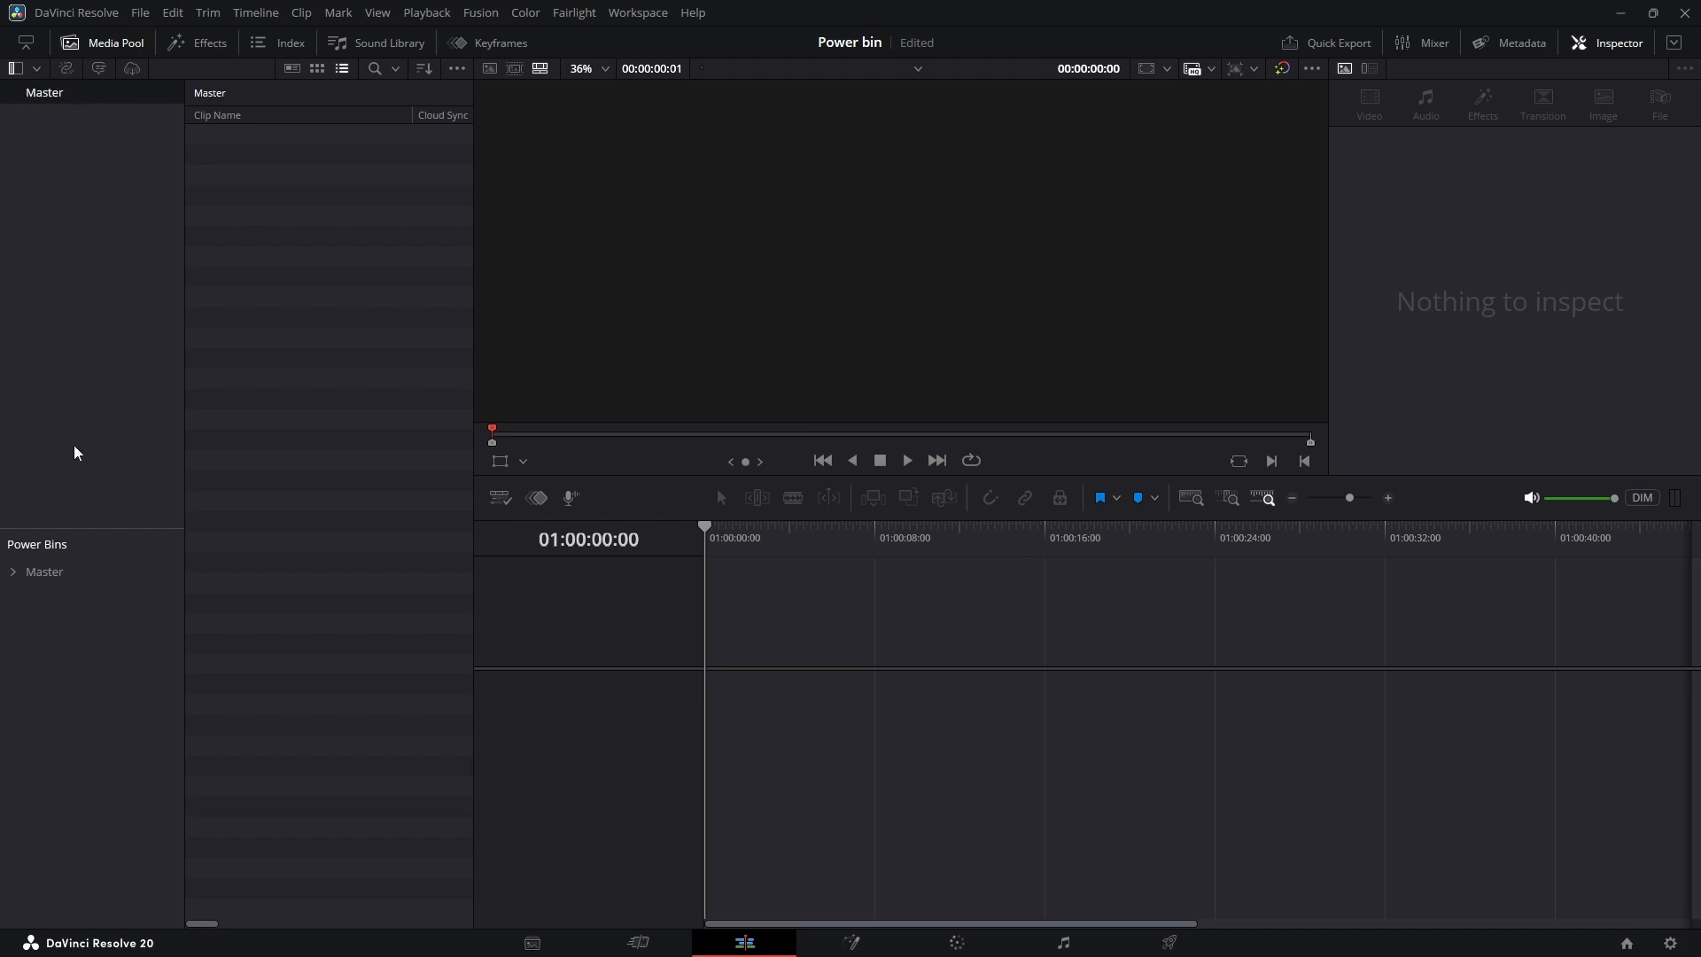
click(12, 575)
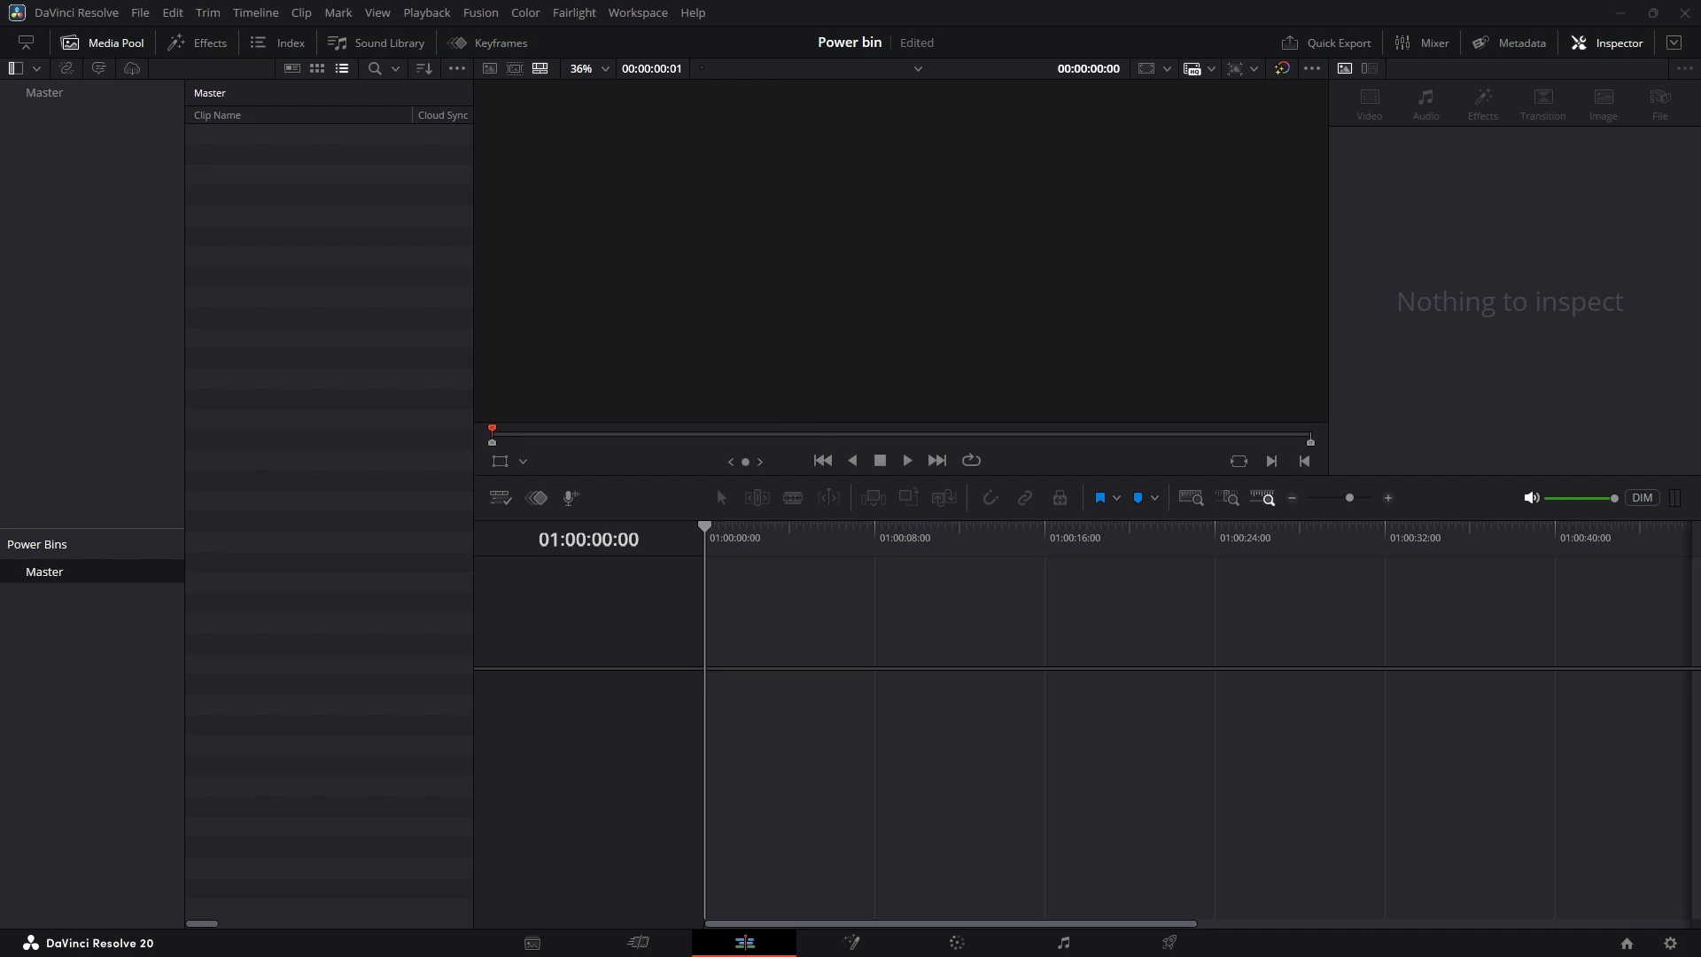
Step: In File Explorer, open the POWER BINS STUFF folder and examine its Pop Up Stuff, Outro and Intro Videos, Music and Effects subfolders
drag(1700, 38, 1473, 81)
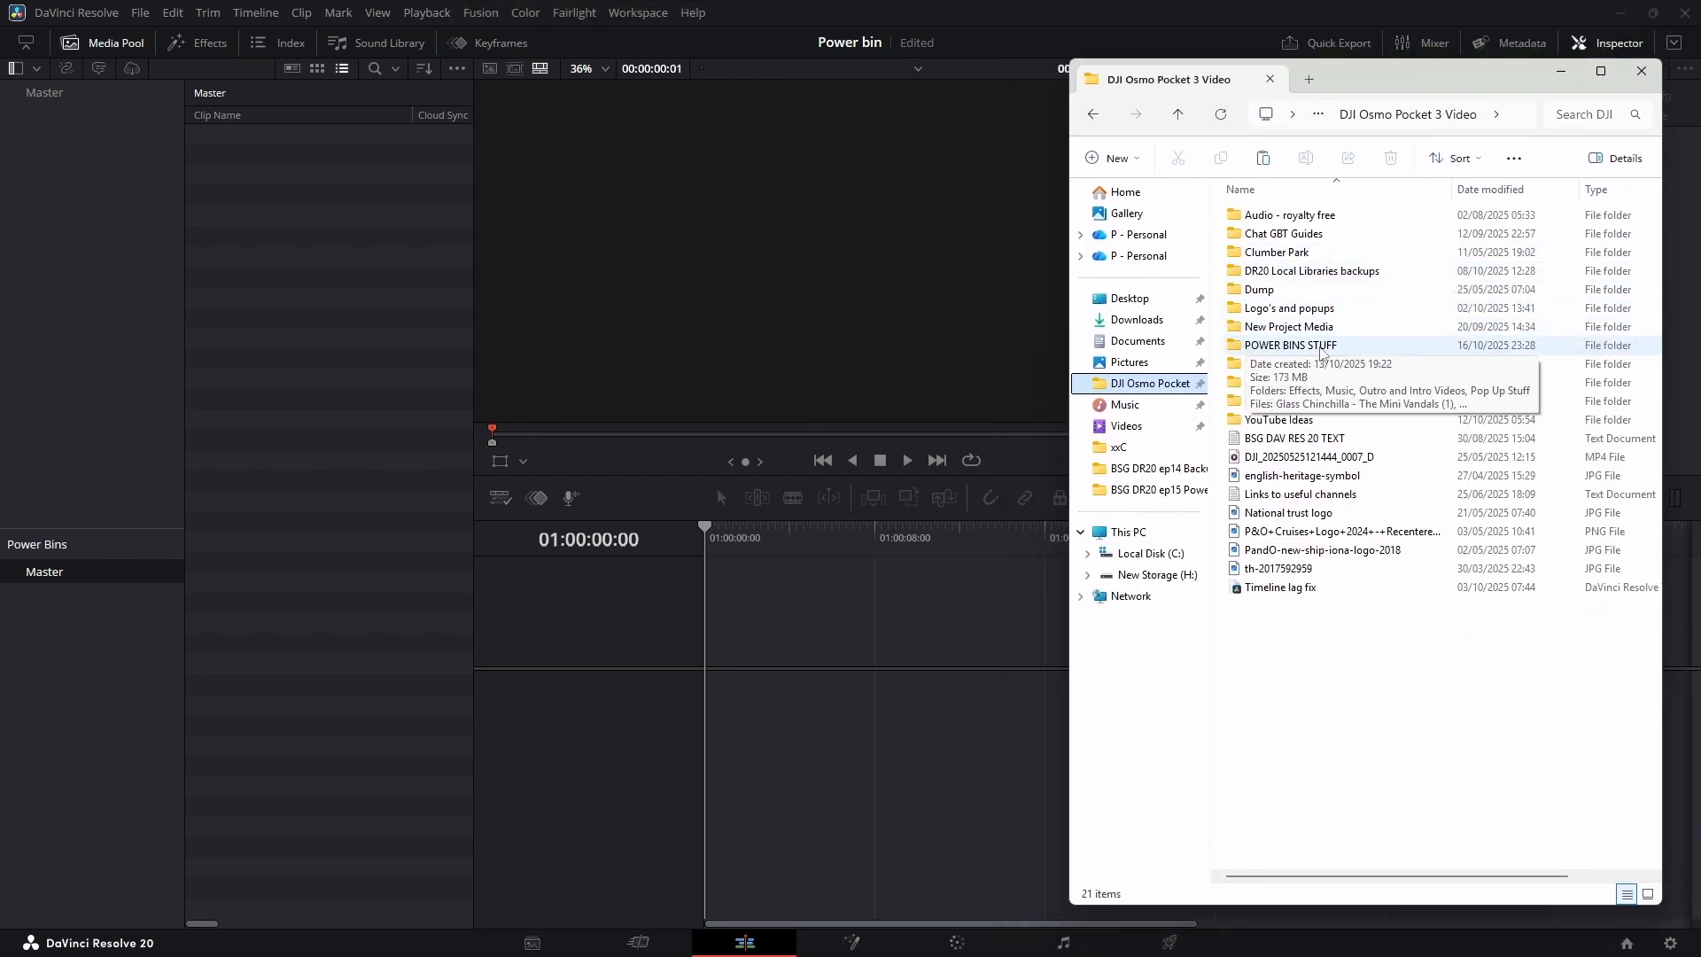
double_click(1320, 346)
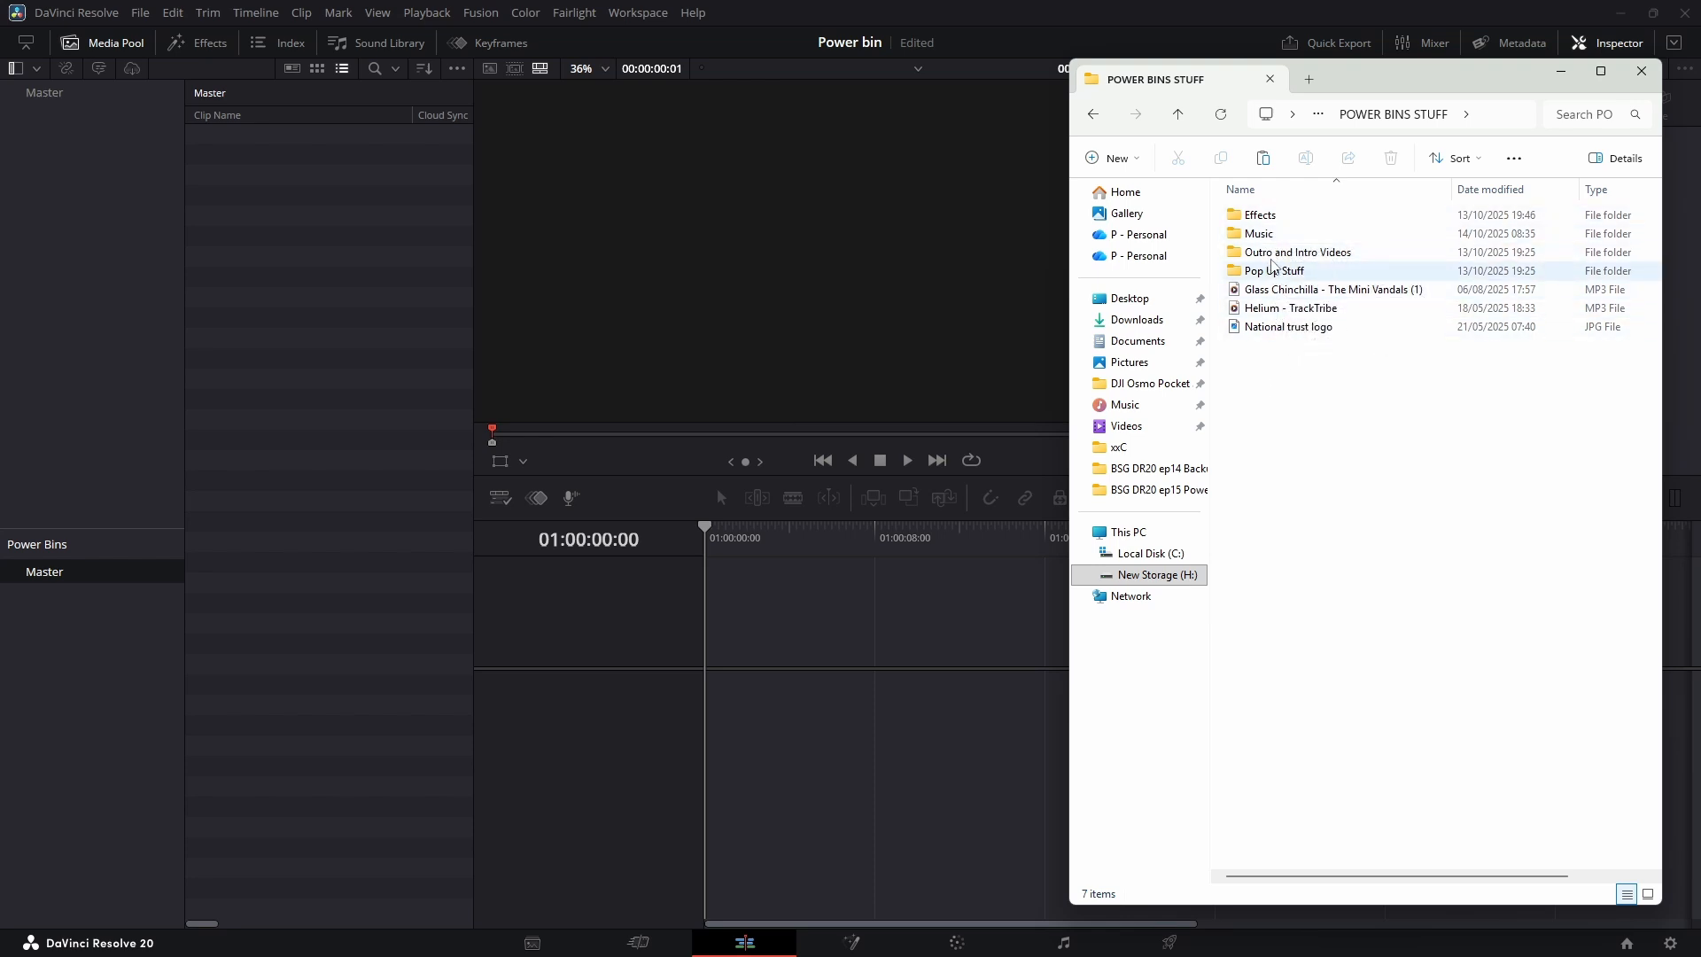
double_click(1275, 271)
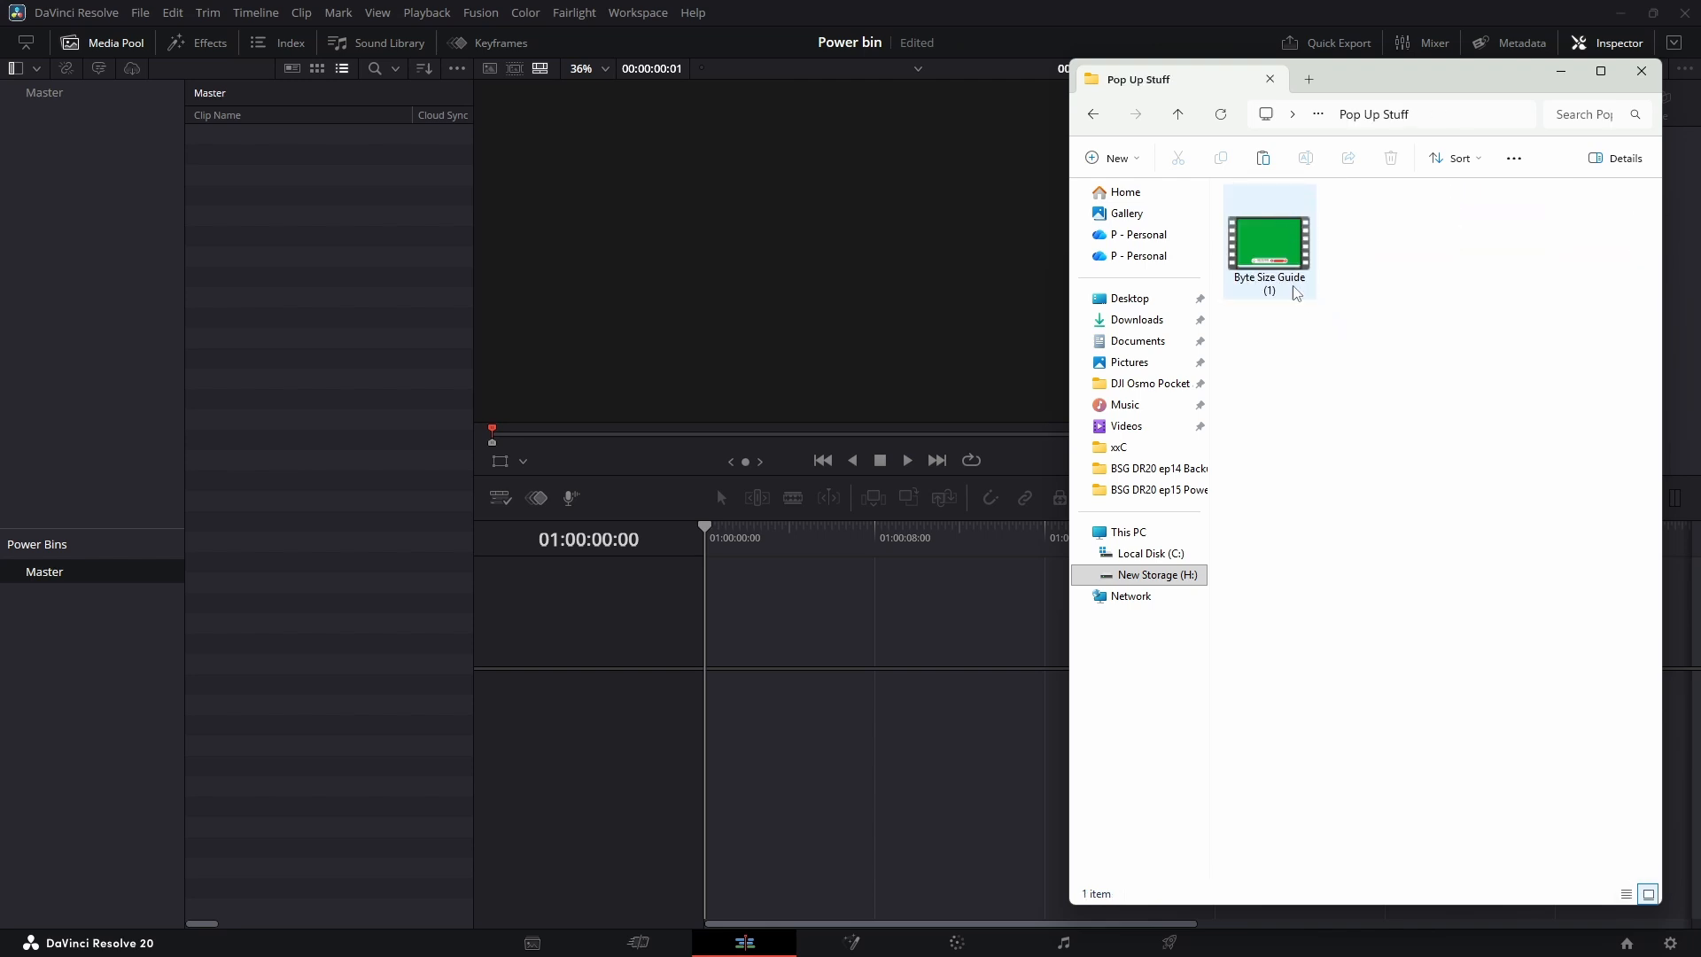
key(alt+Left)
double_click(1249, 241)
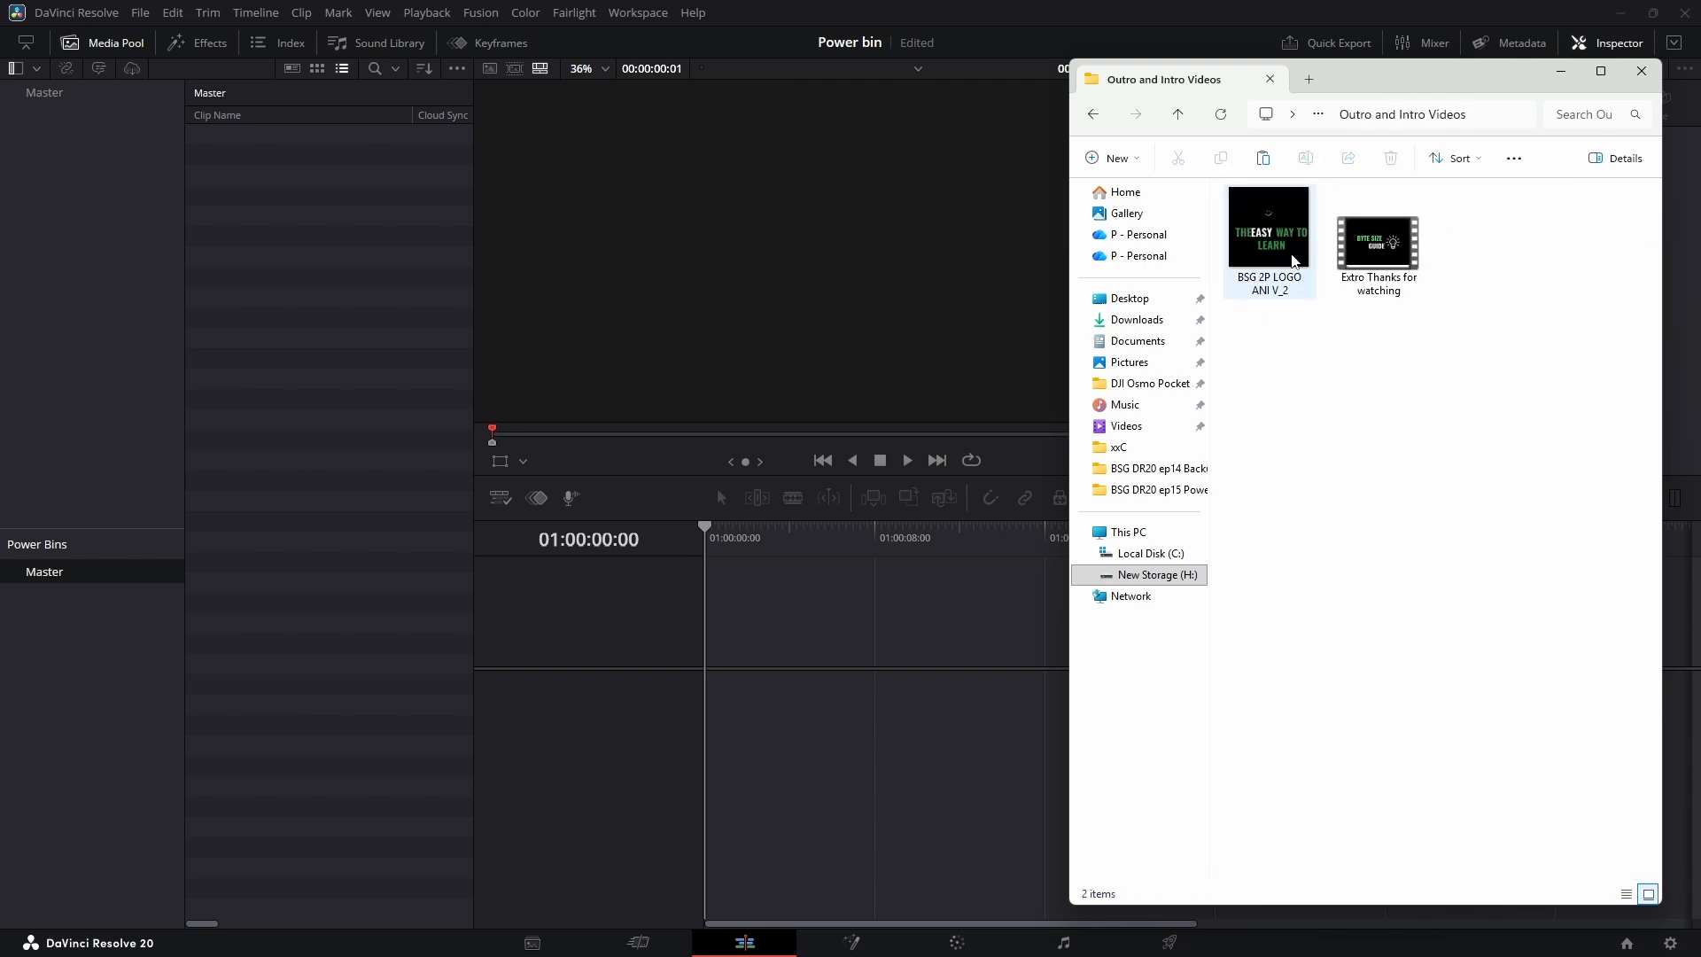
key(alt+Left)
double_click(1292, 236)
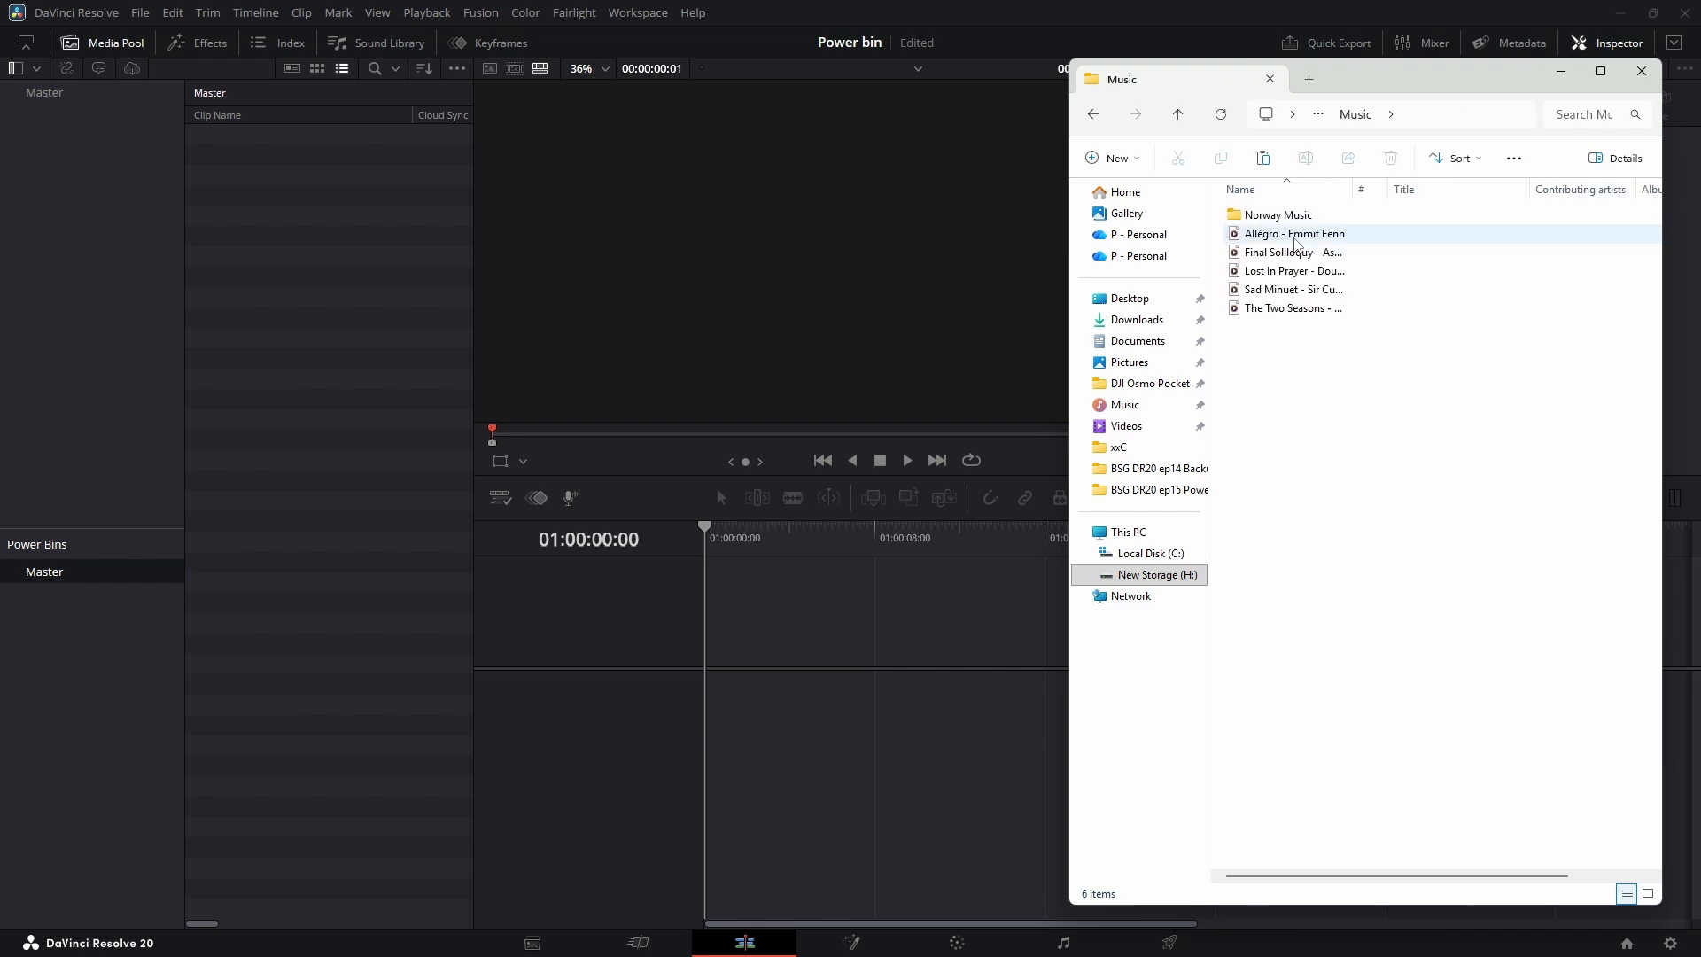
key(alt+Left)
double_click(1284, 234)
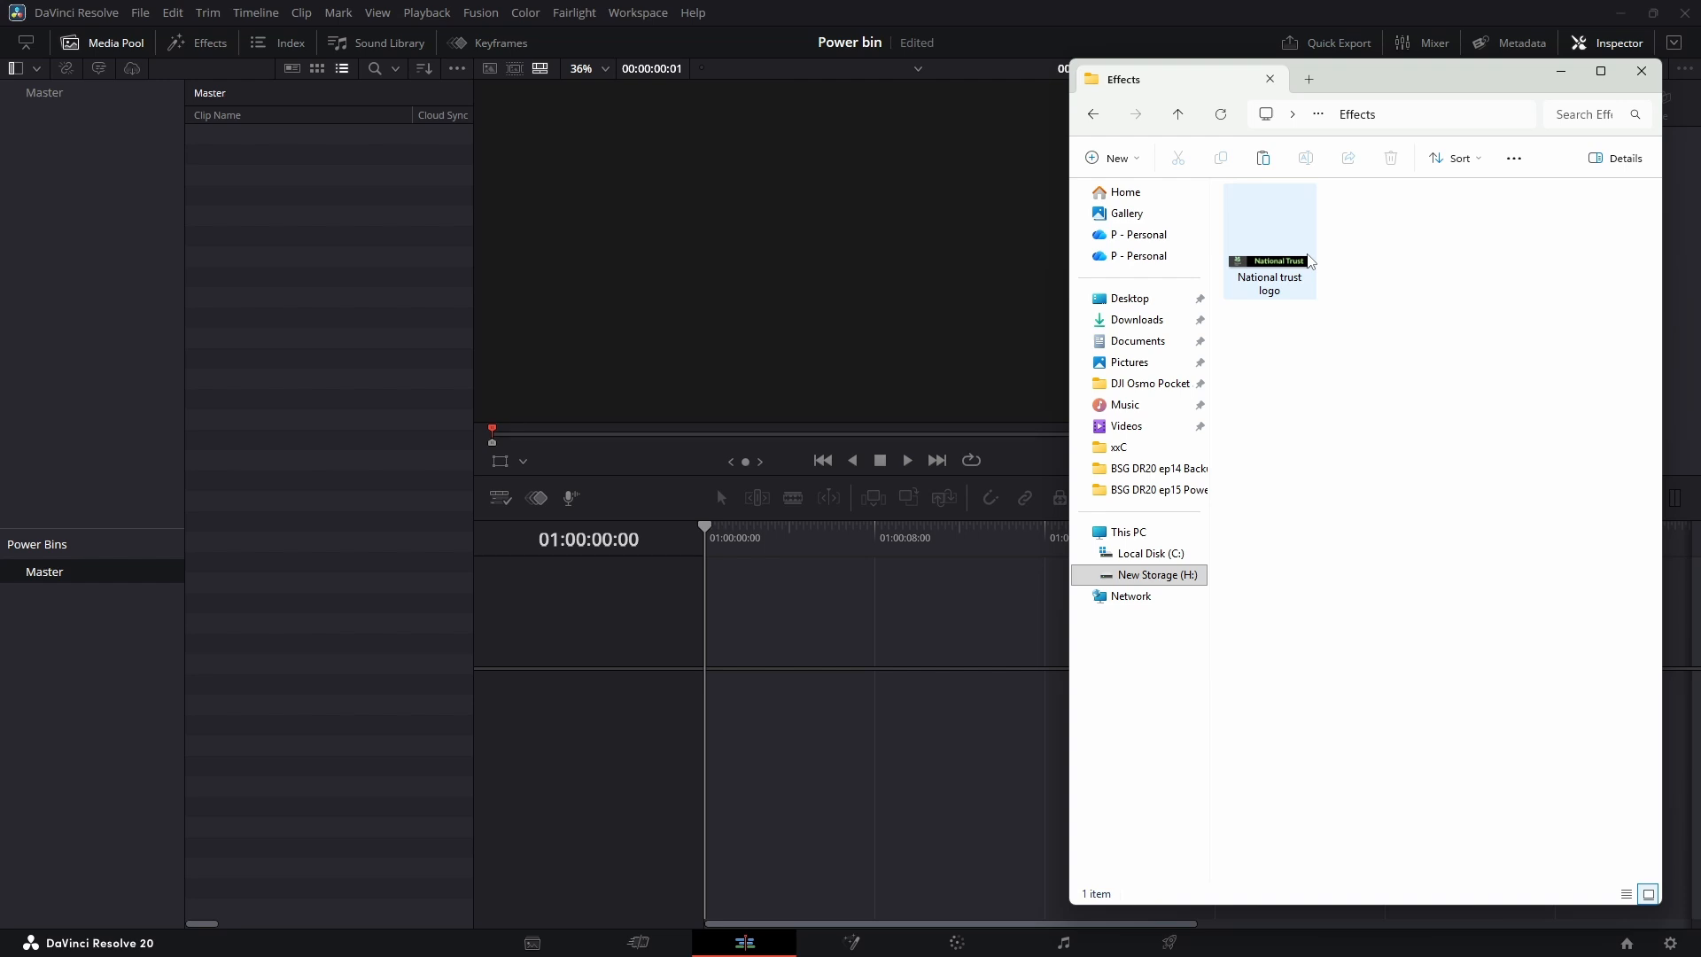
mouse_move(1310, 261)
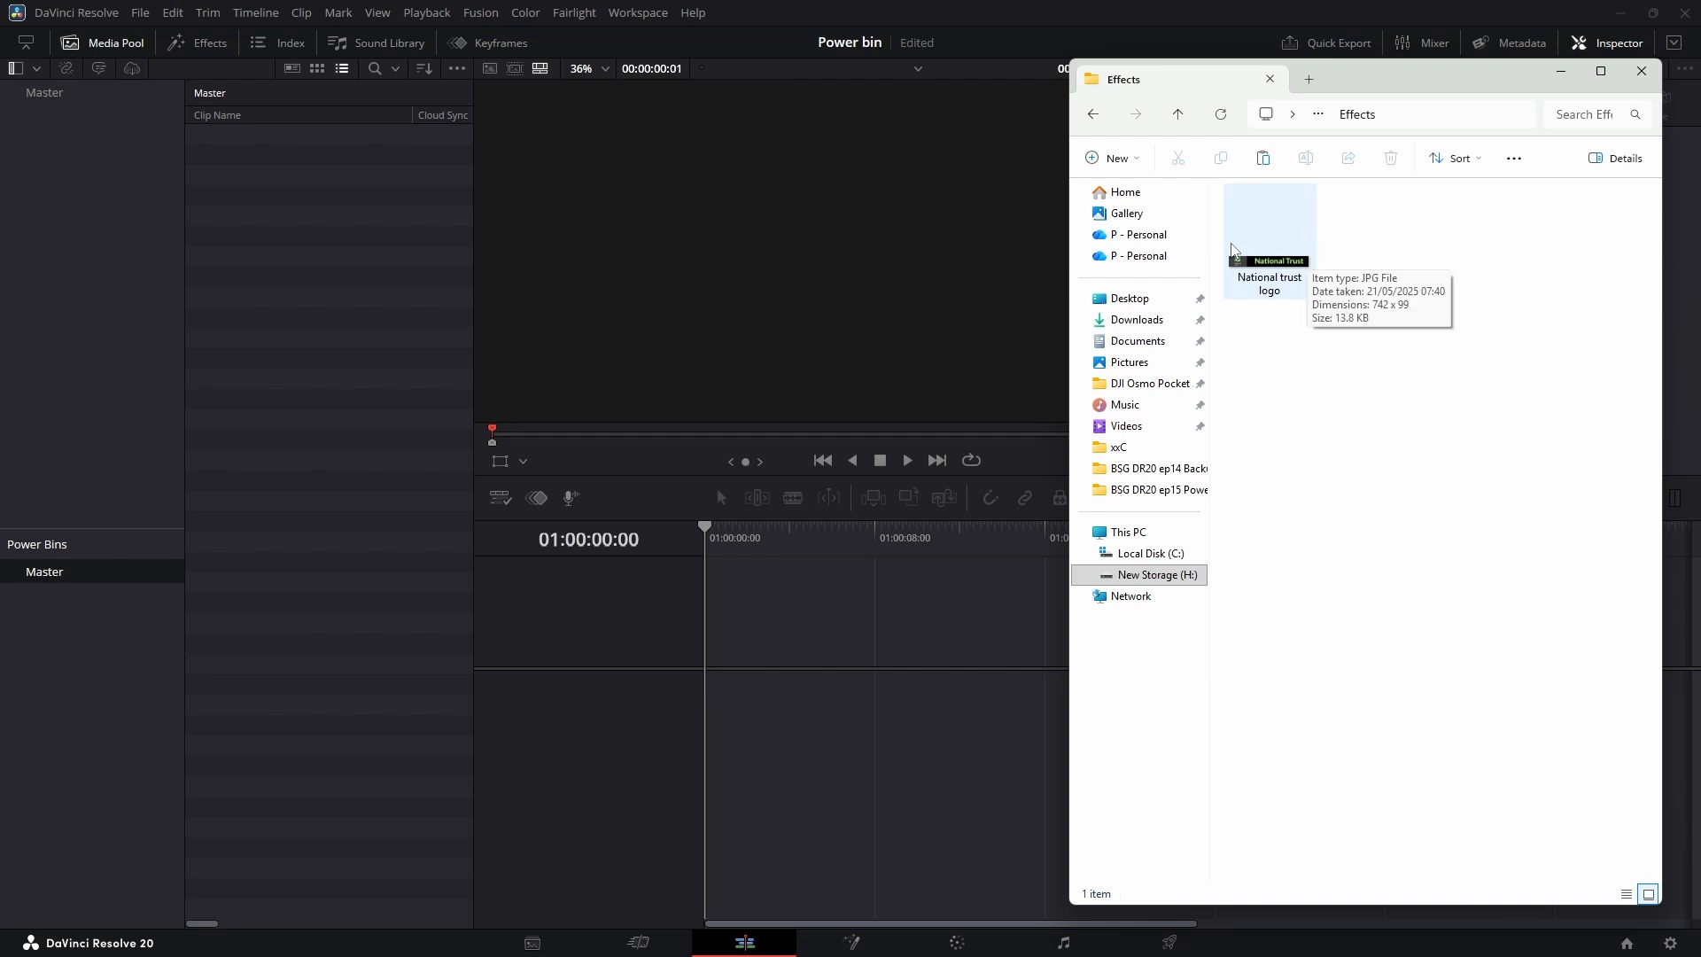
key(alt+Left)
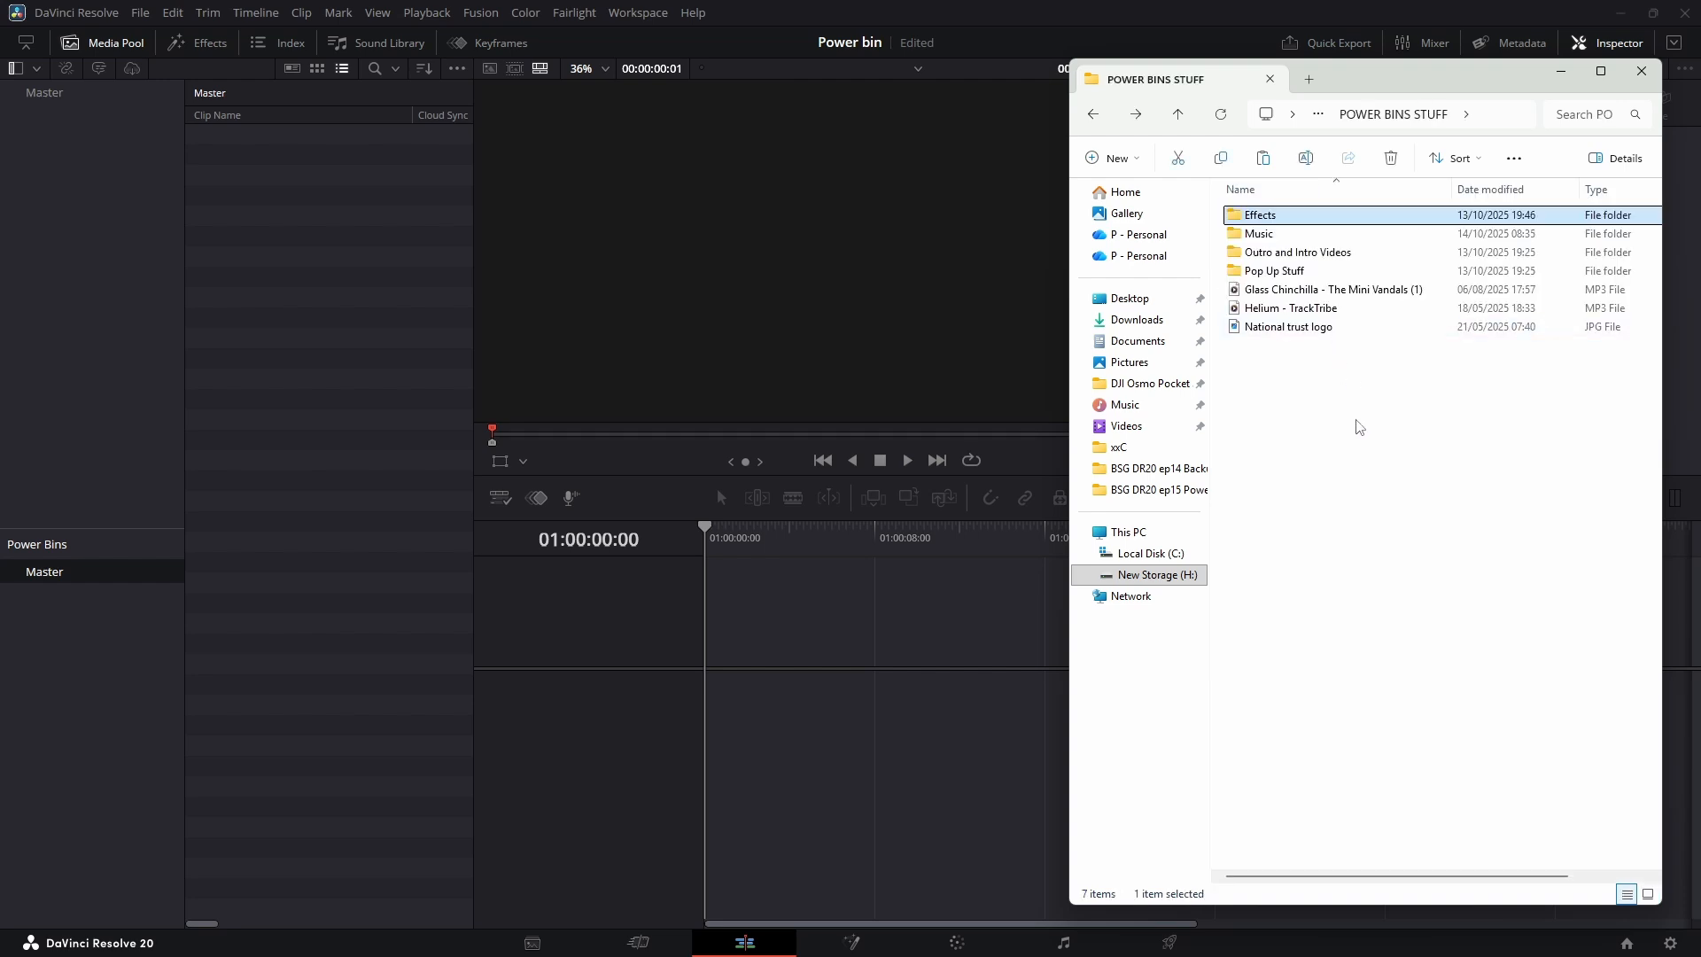
Step: Import the whole POWER BINS STUFF folder into the Power Bins Master, then expand the imported bin and list its contents
key(alt+Left)
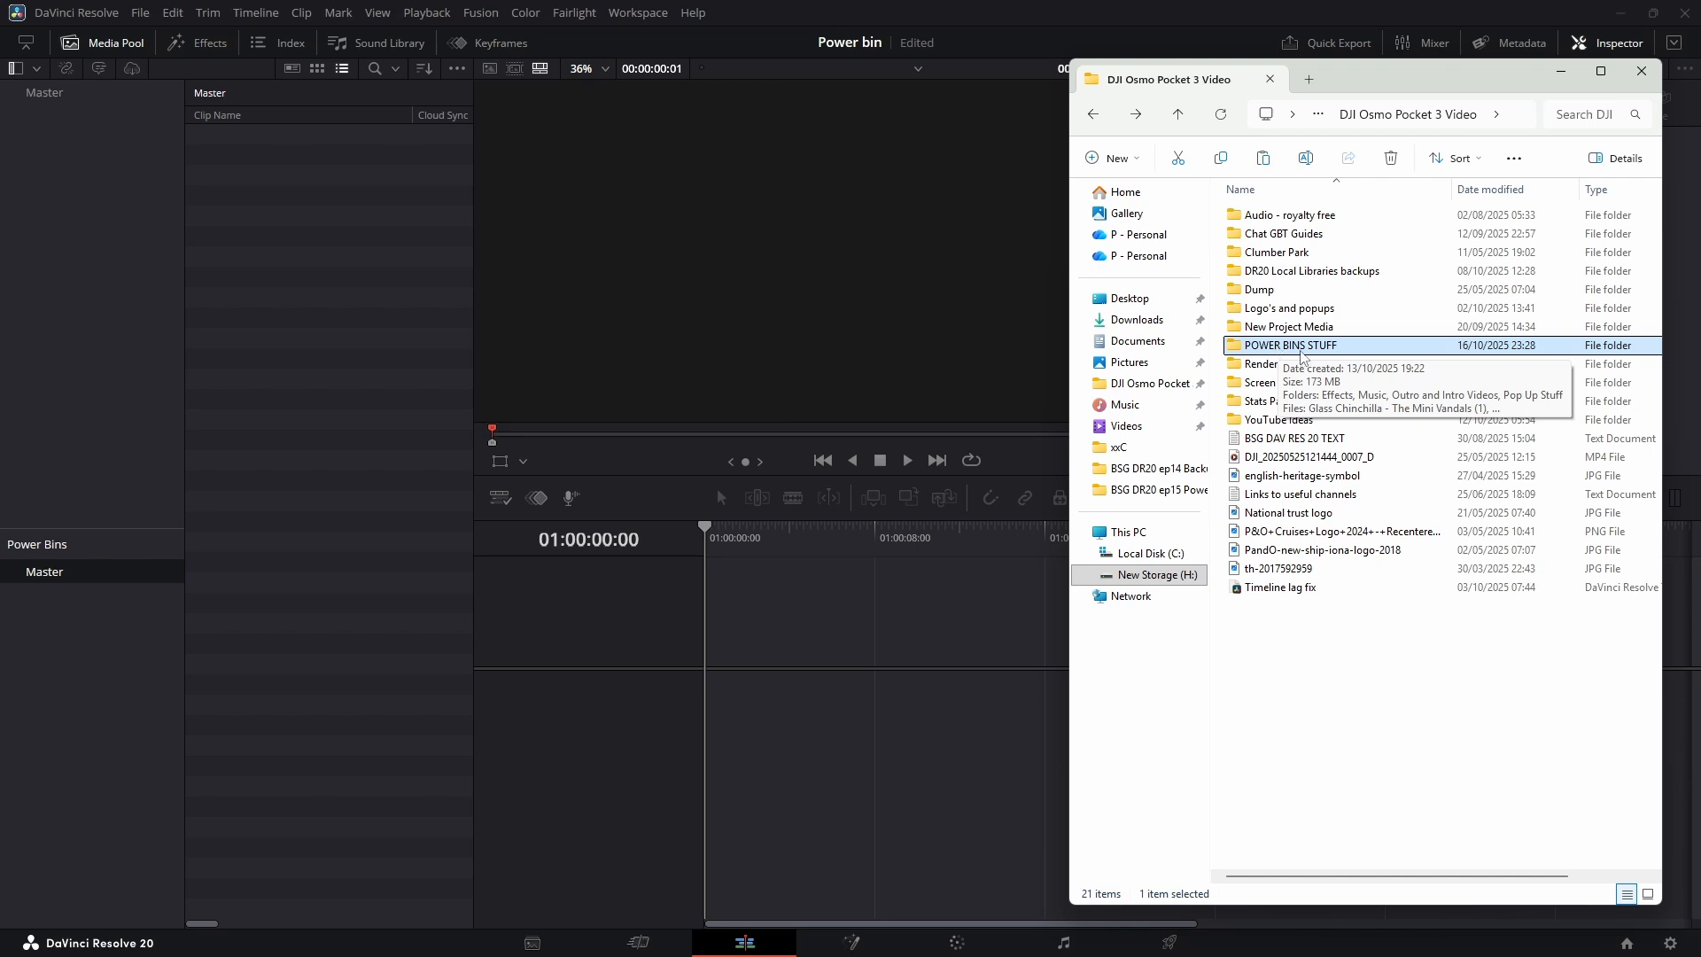
double_click(1252, 347)
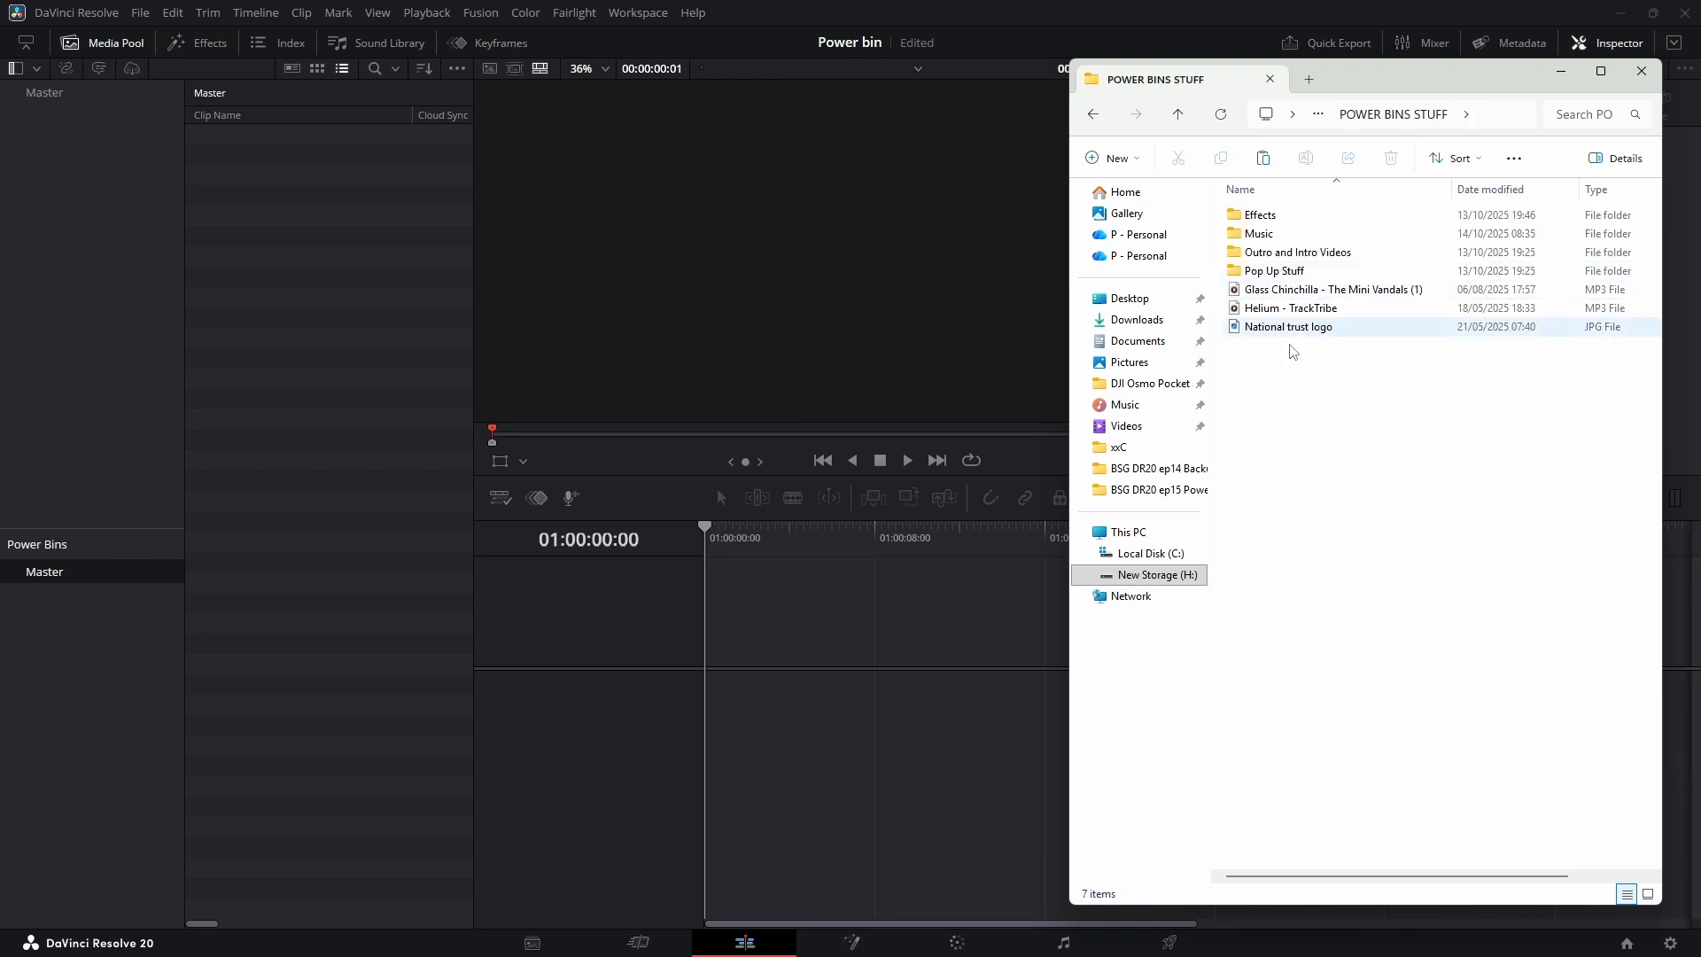
key(alt+Left)
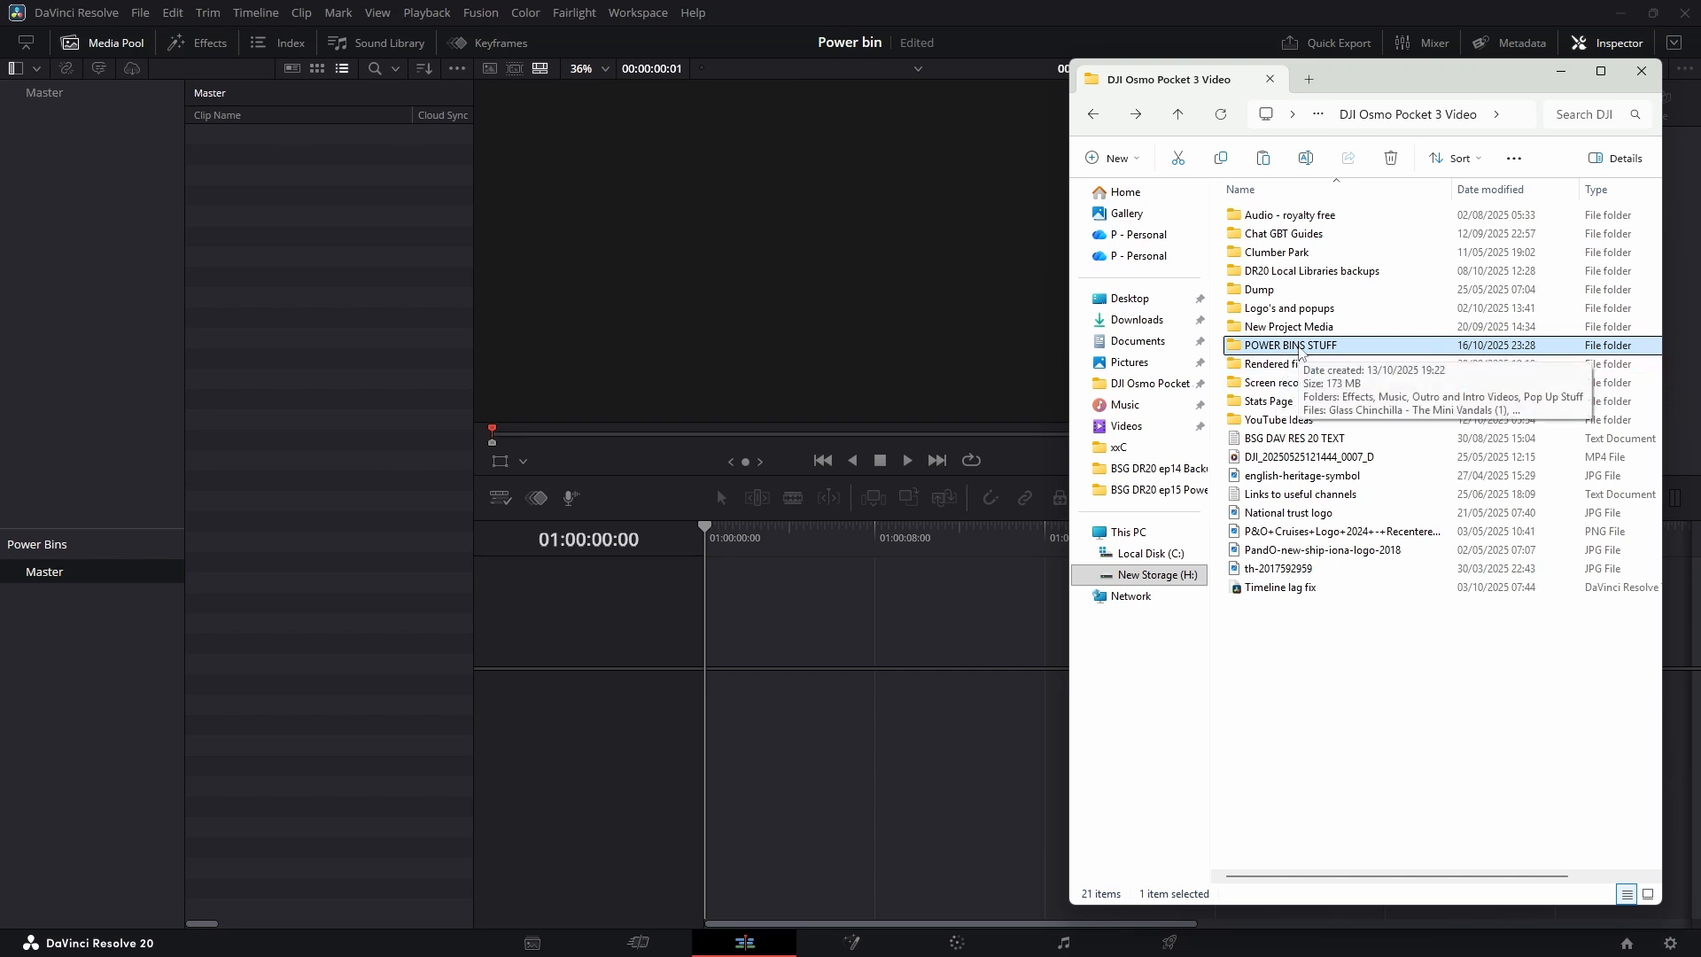
drag(1300, 352, 386, 470)
drag(348, 481, 55, 576)
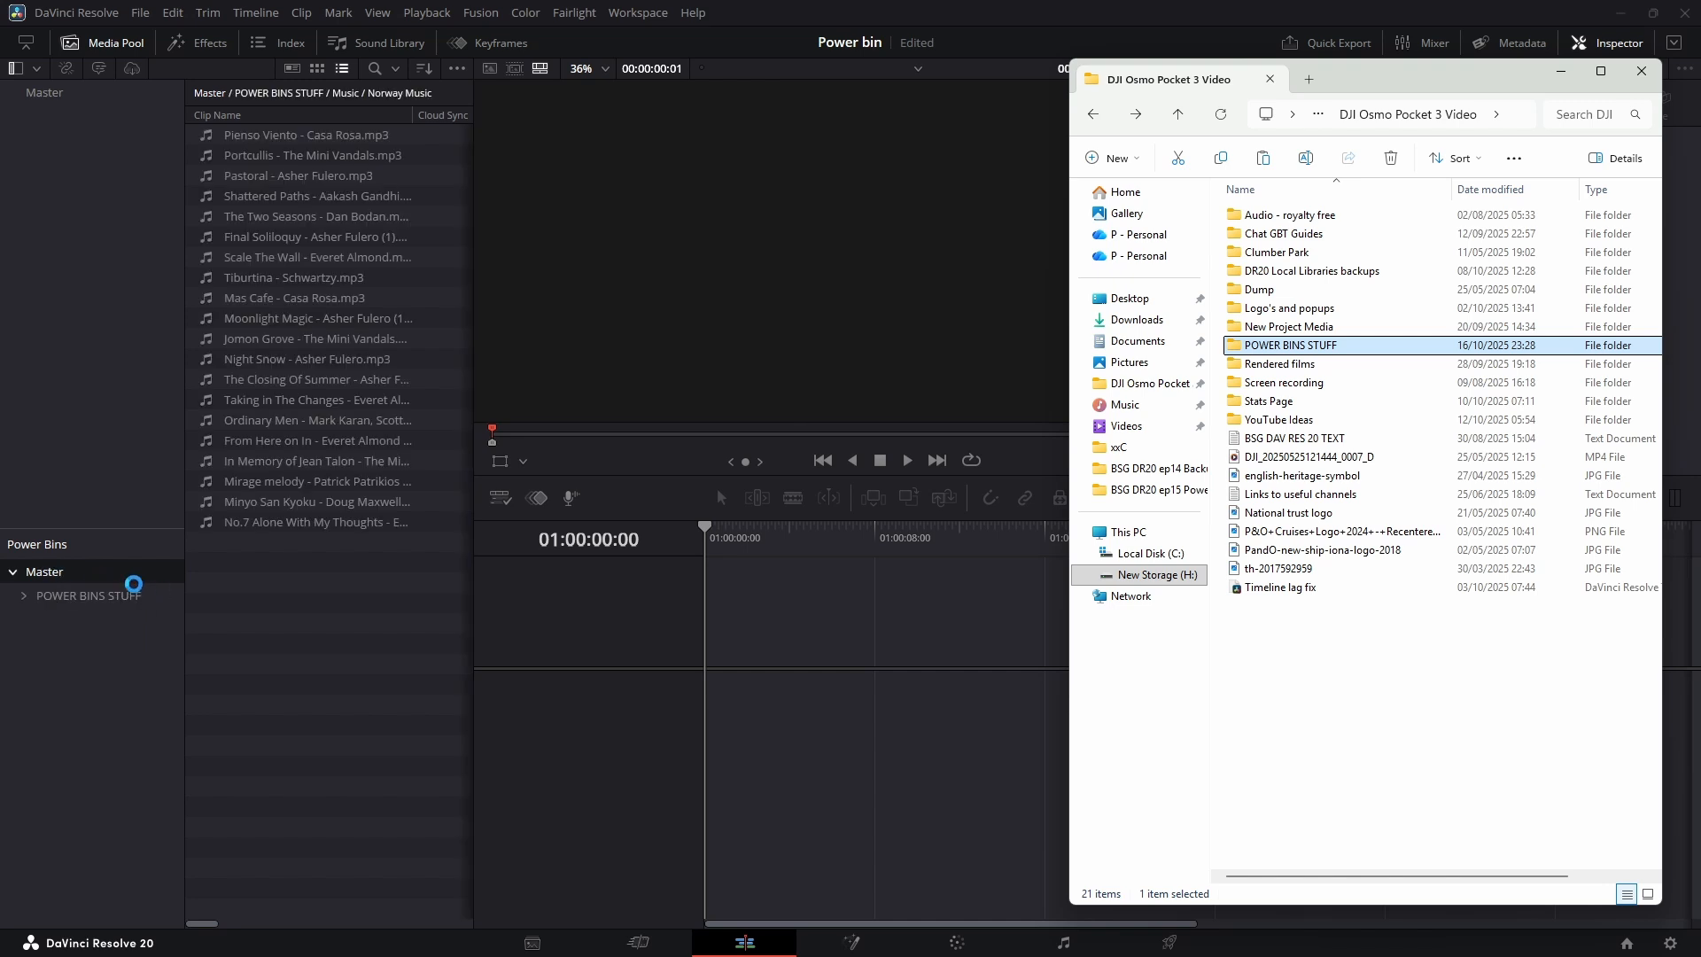
click(24, 595)
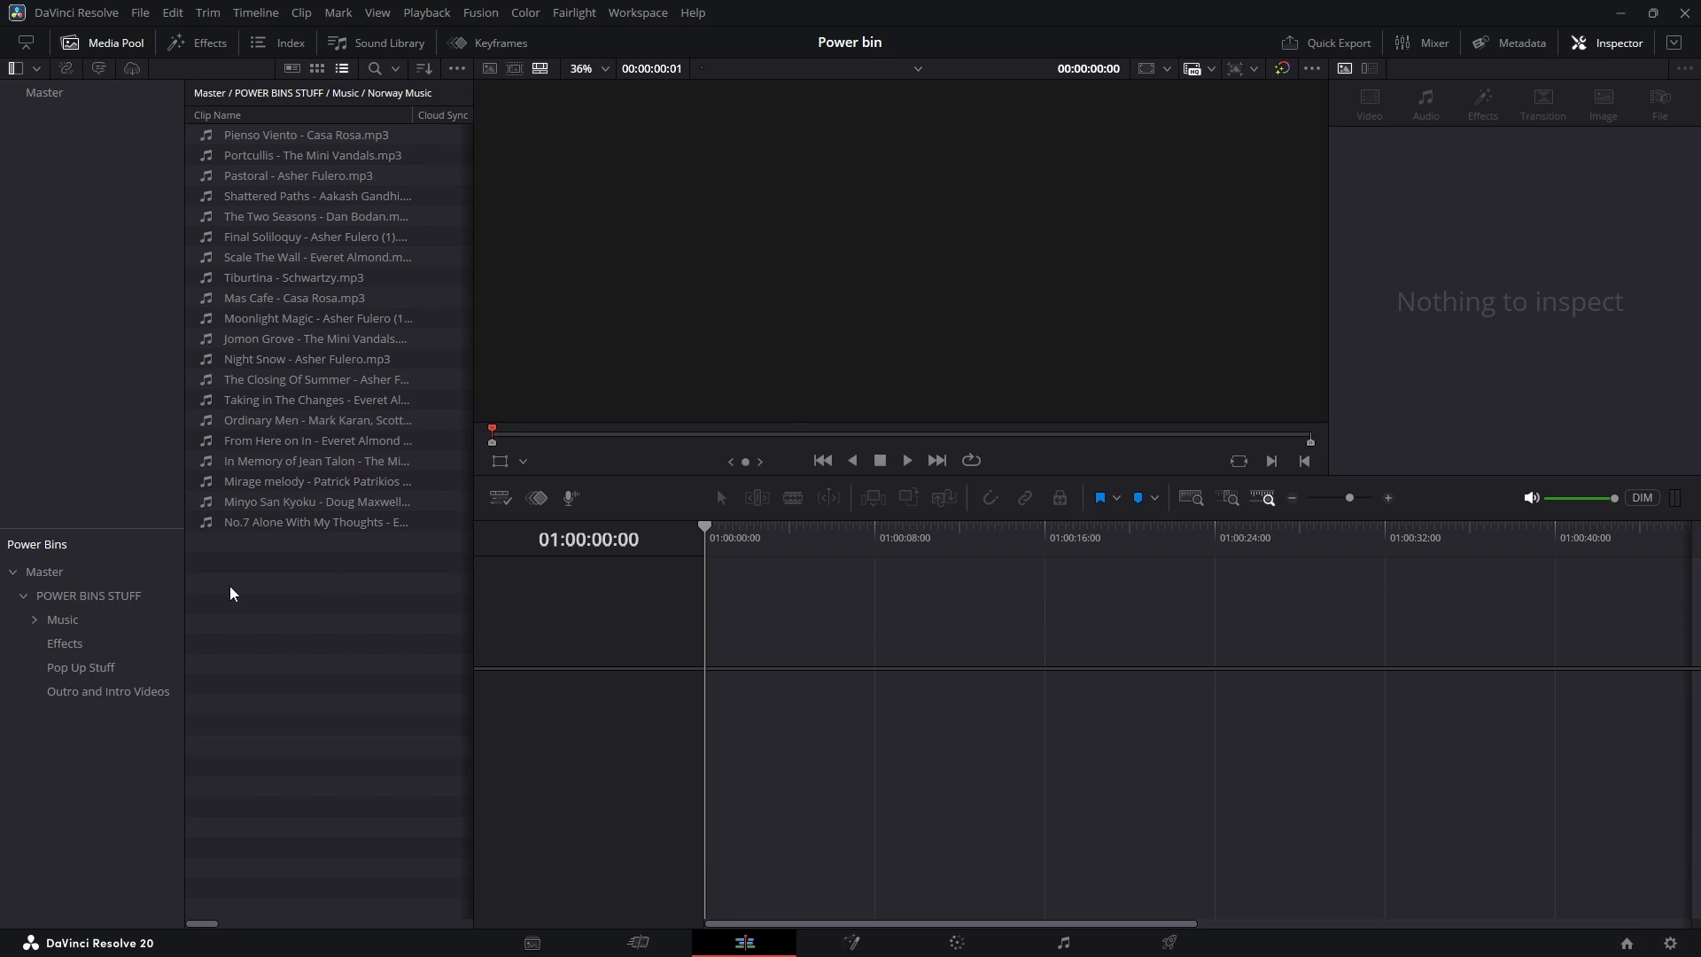
click(86, 601)
Step: Compare the POWER BINS STUFF folder in File Explorer with the imported power bin, then close File Explorer
mouse_move(863, 948)
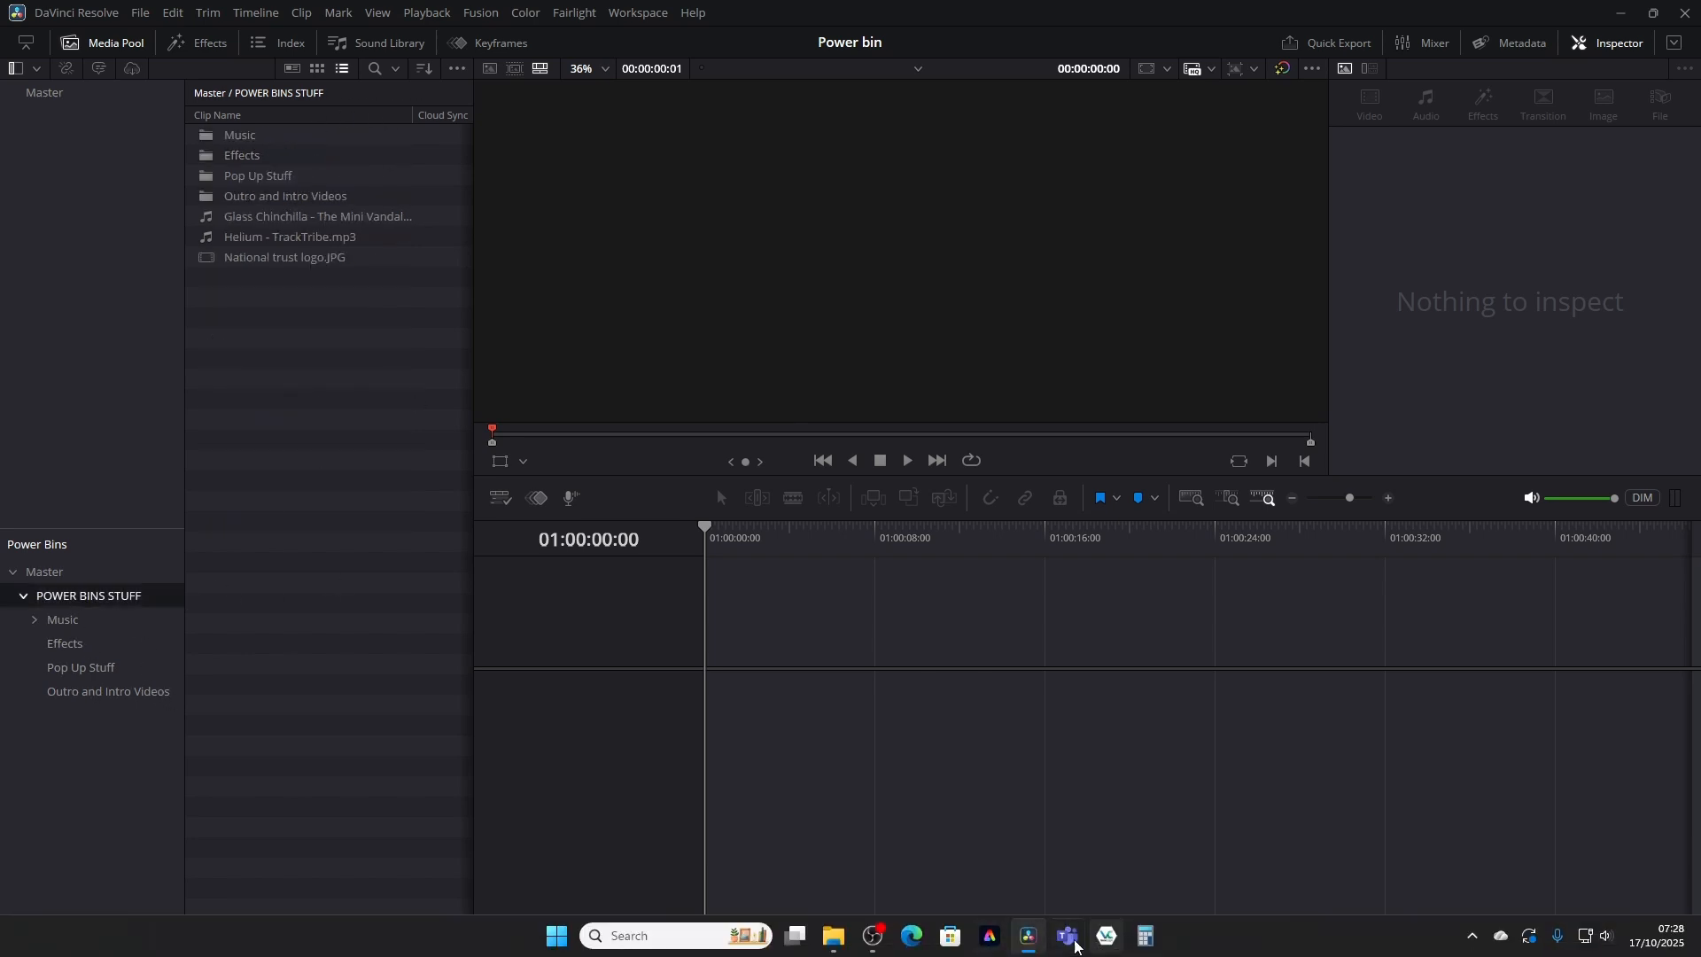
click(833, 937)
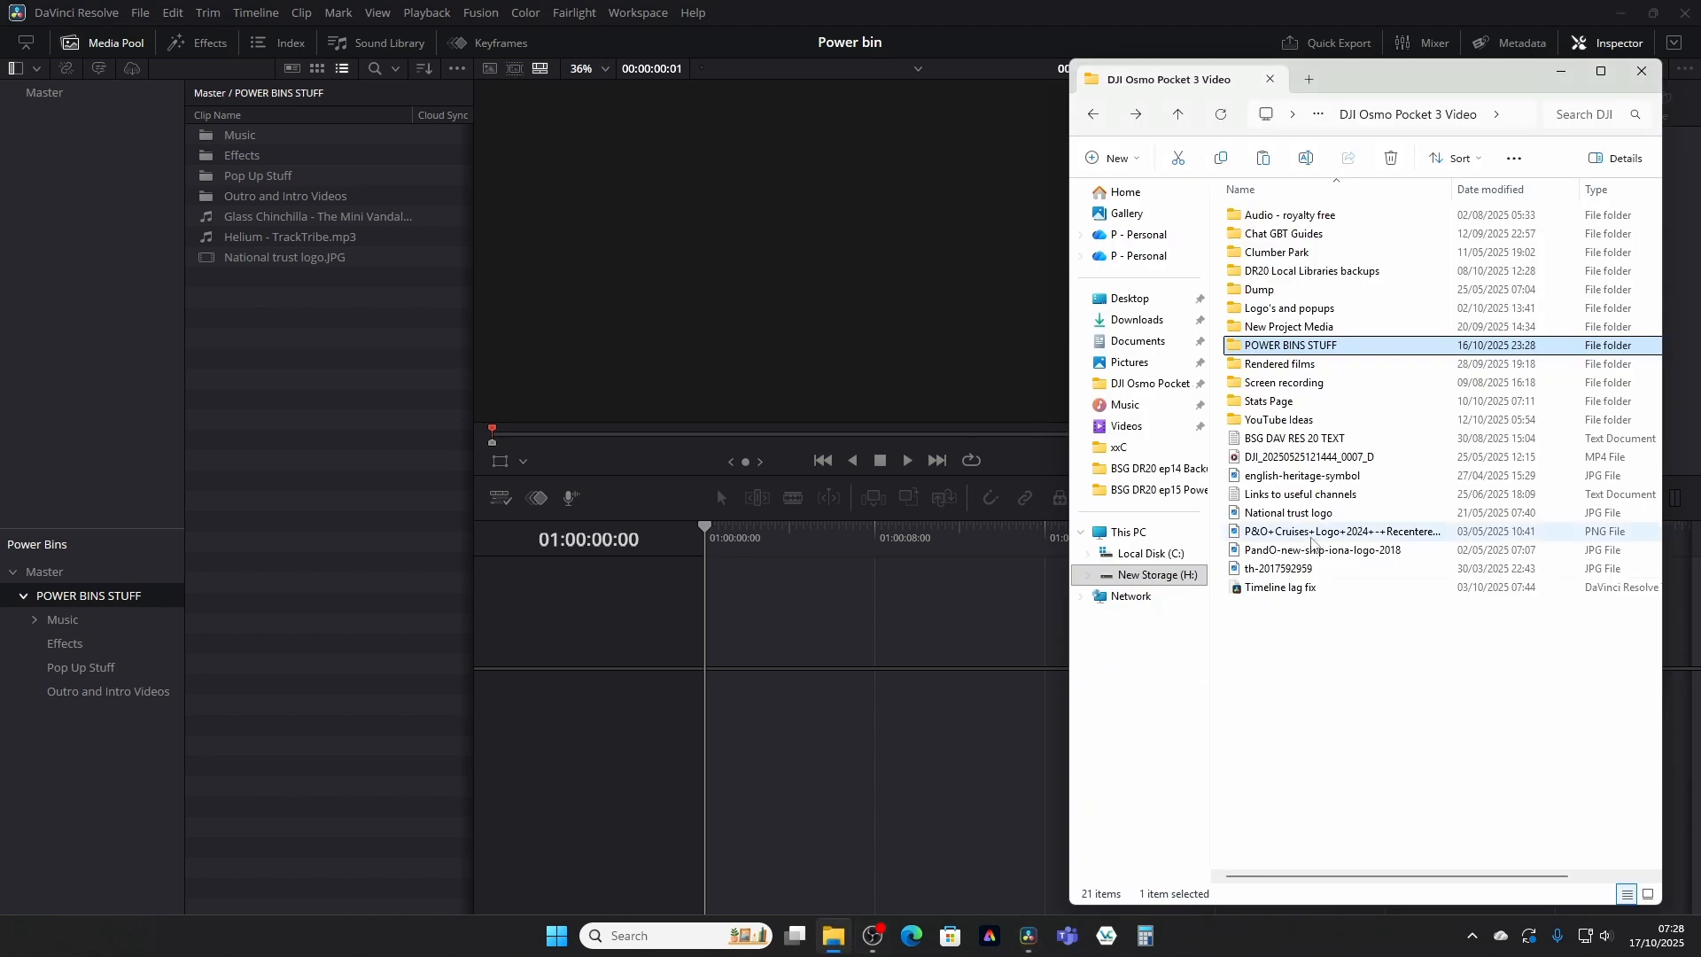
double_click(1274, 344)
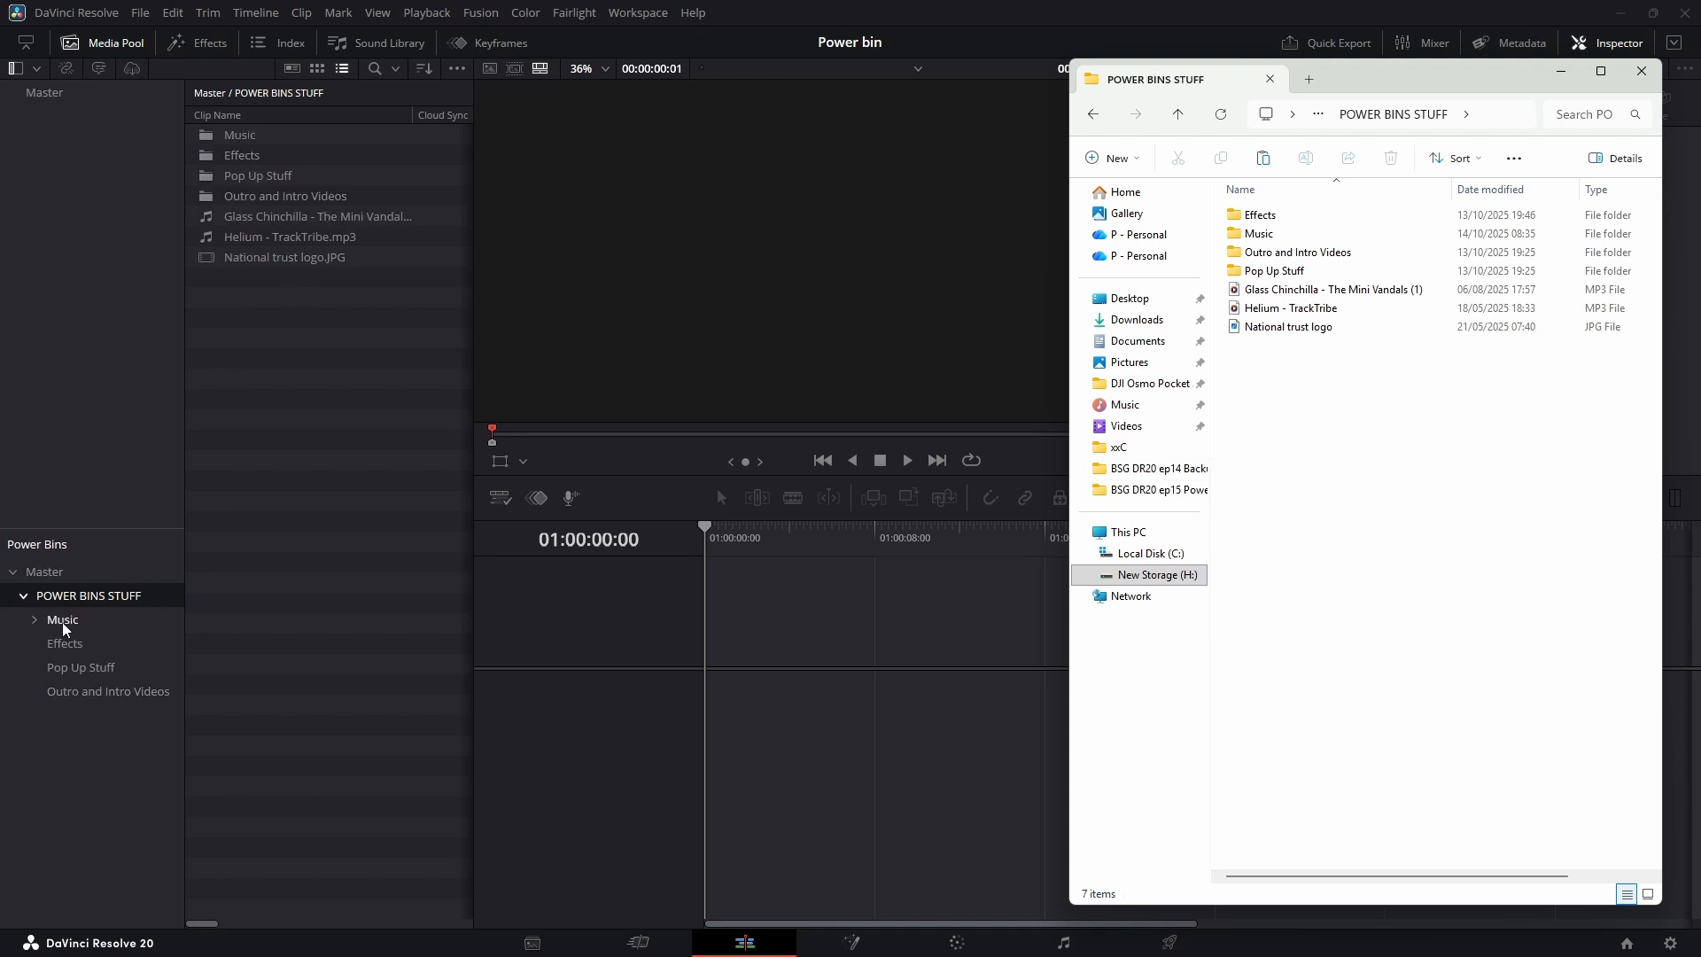
click(1644, 72)
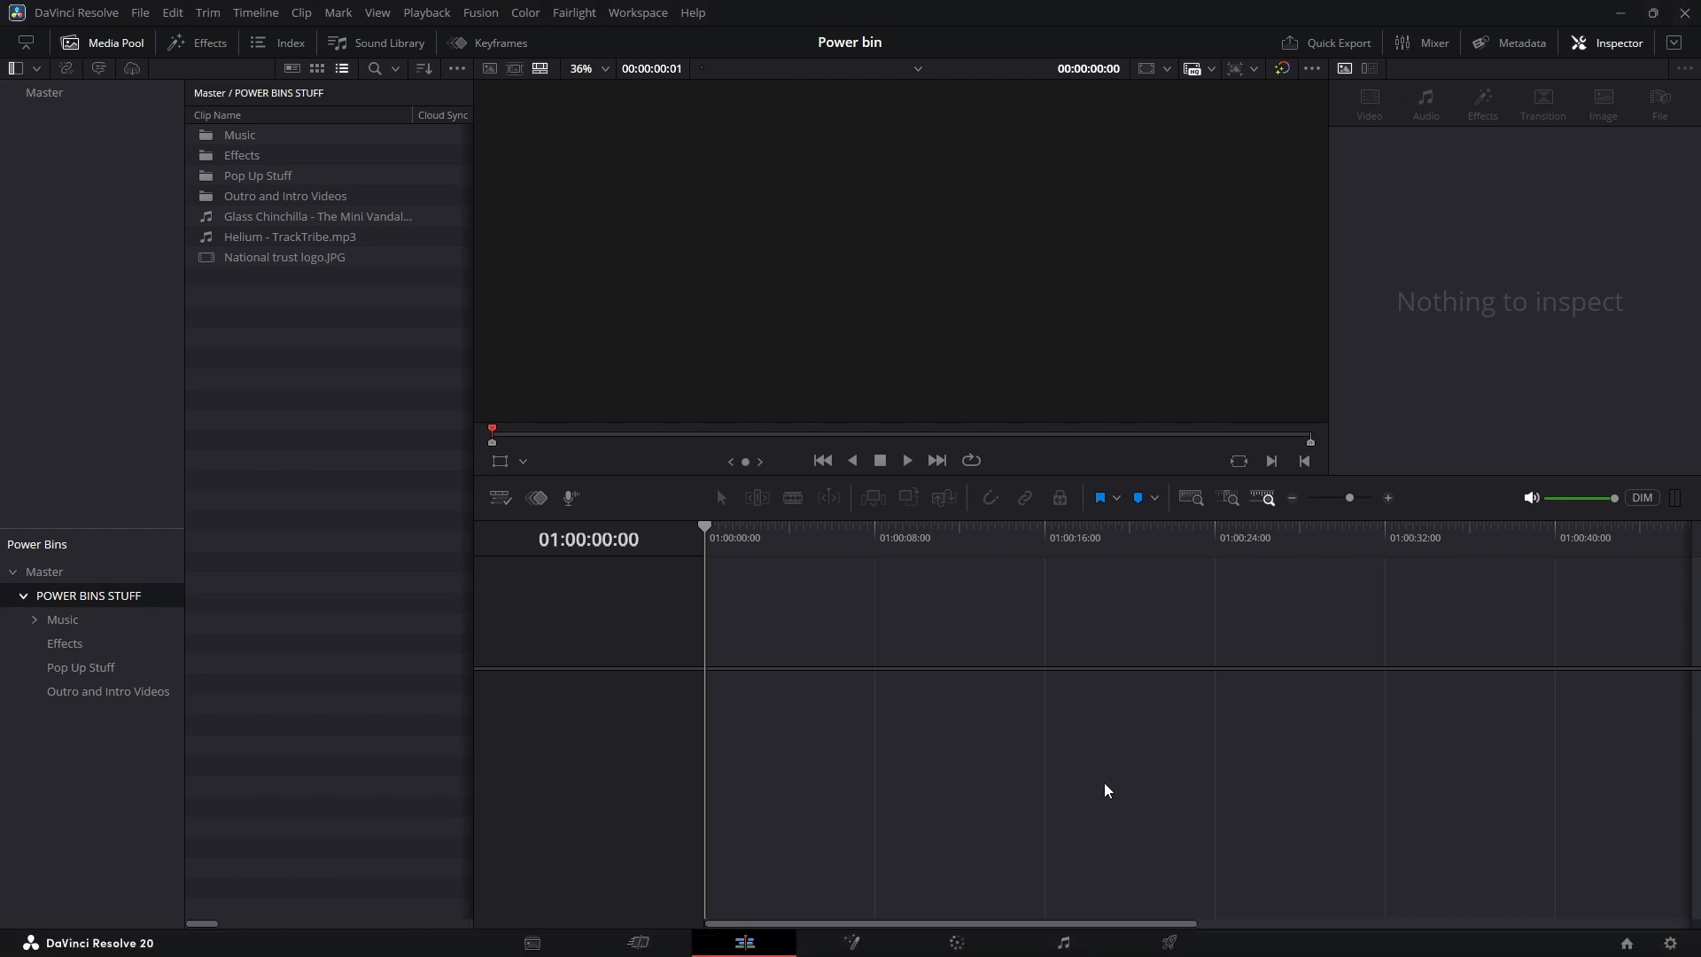
Step: Open the Clumber Park Chapel 7 Comp Clips project and check the contents of its POWER BINS STUFF power bin
click(1626, 942)
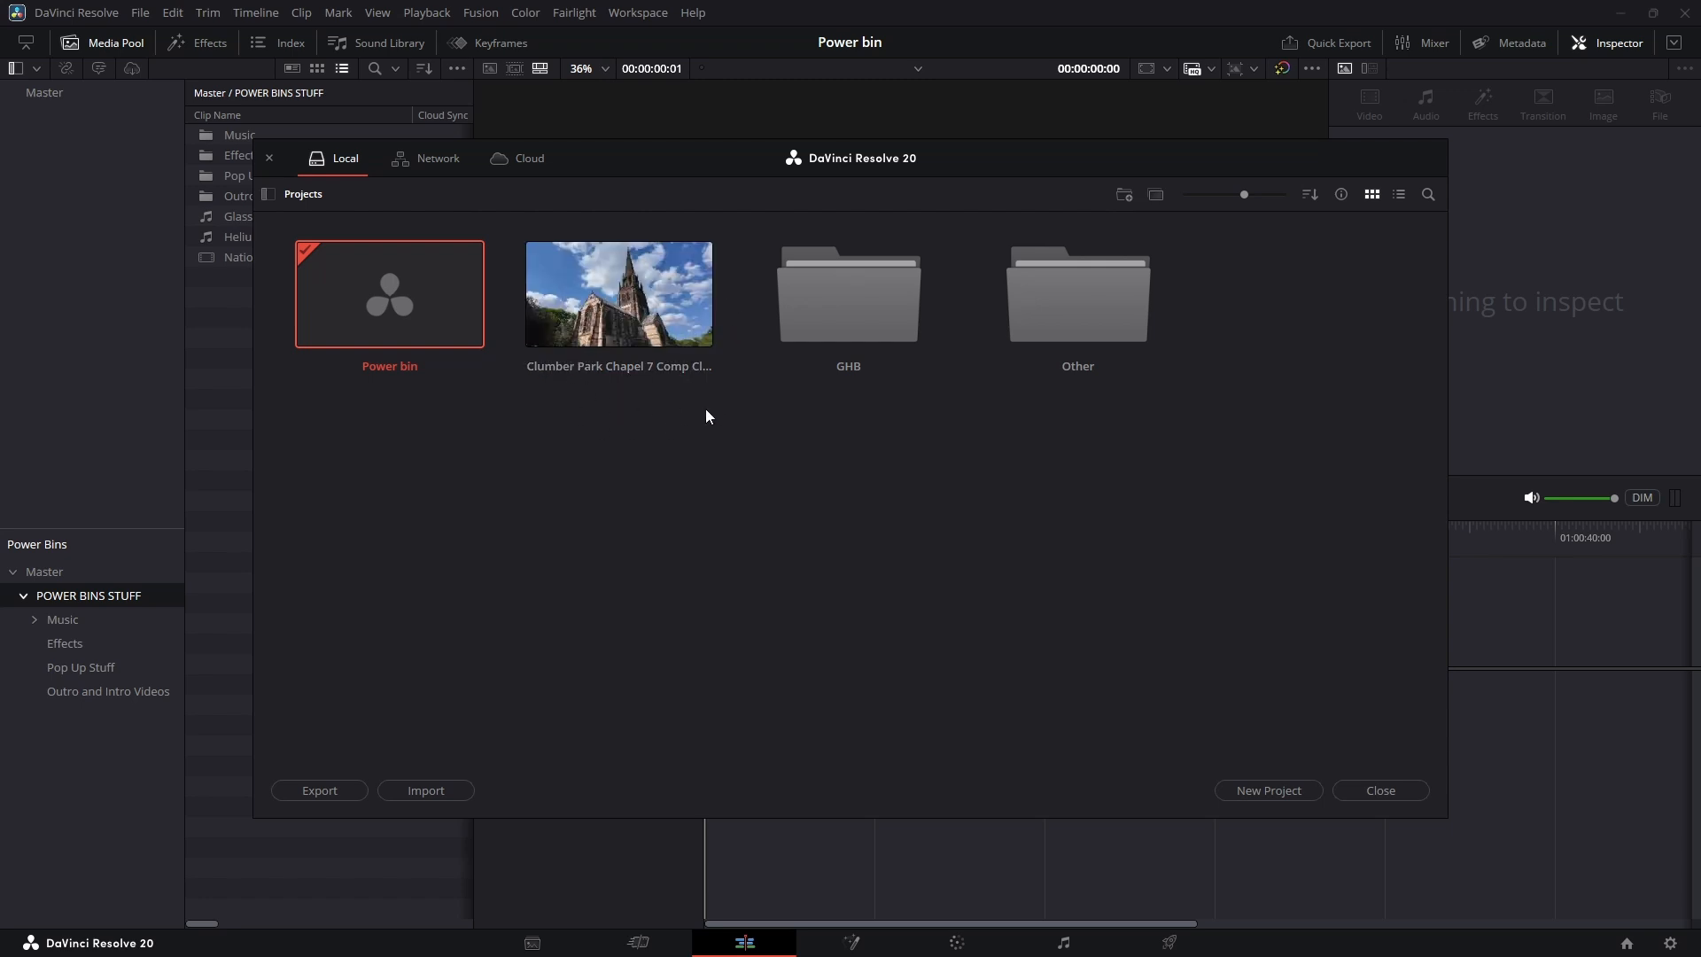
double_click(655, 326)
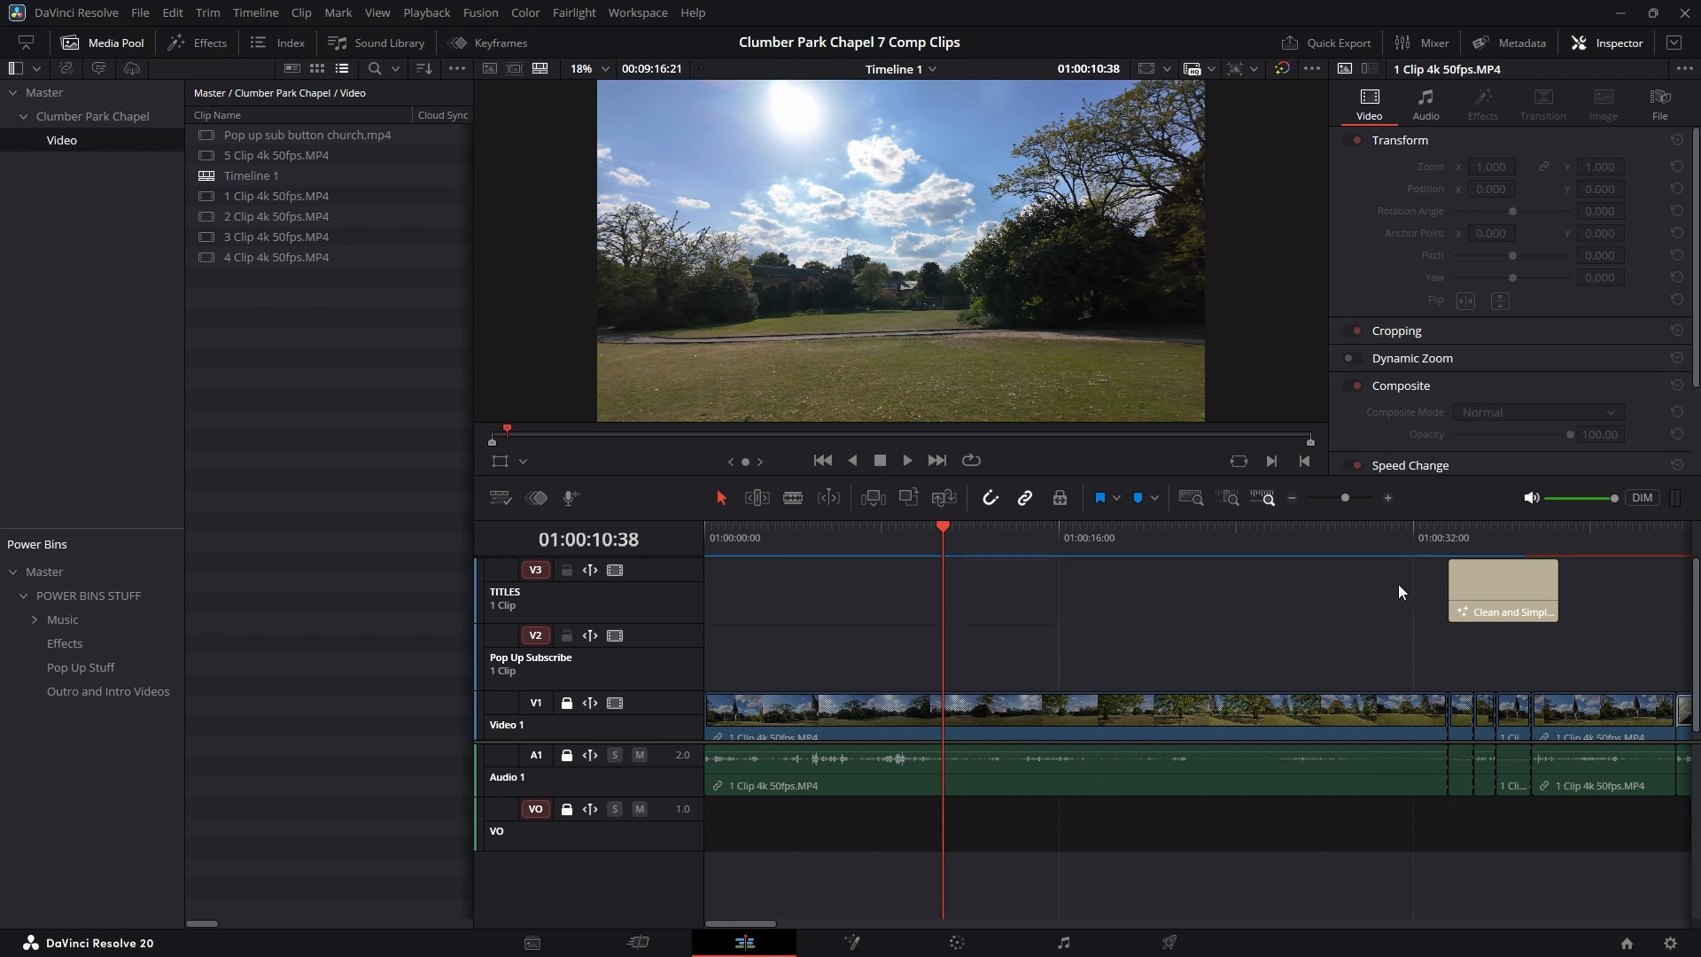
click(77, 592)
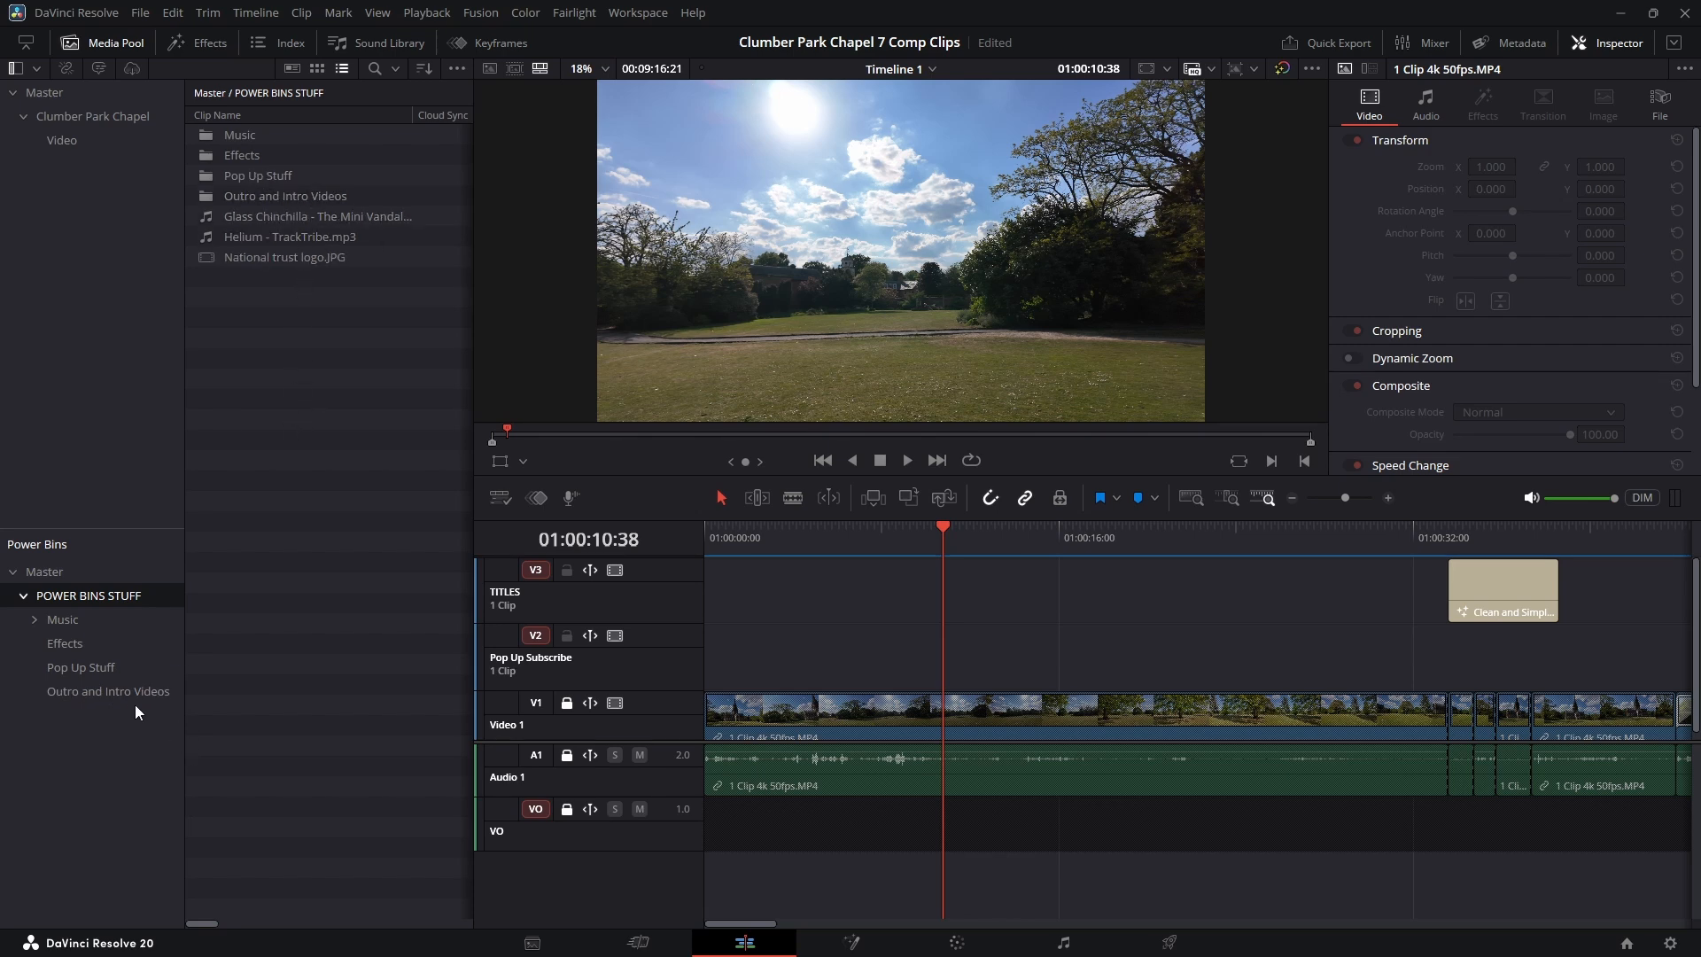
Step: Create a new project named "test PB" and display the contents of its POWER BINS STUFF power bin
click(1626, 944)
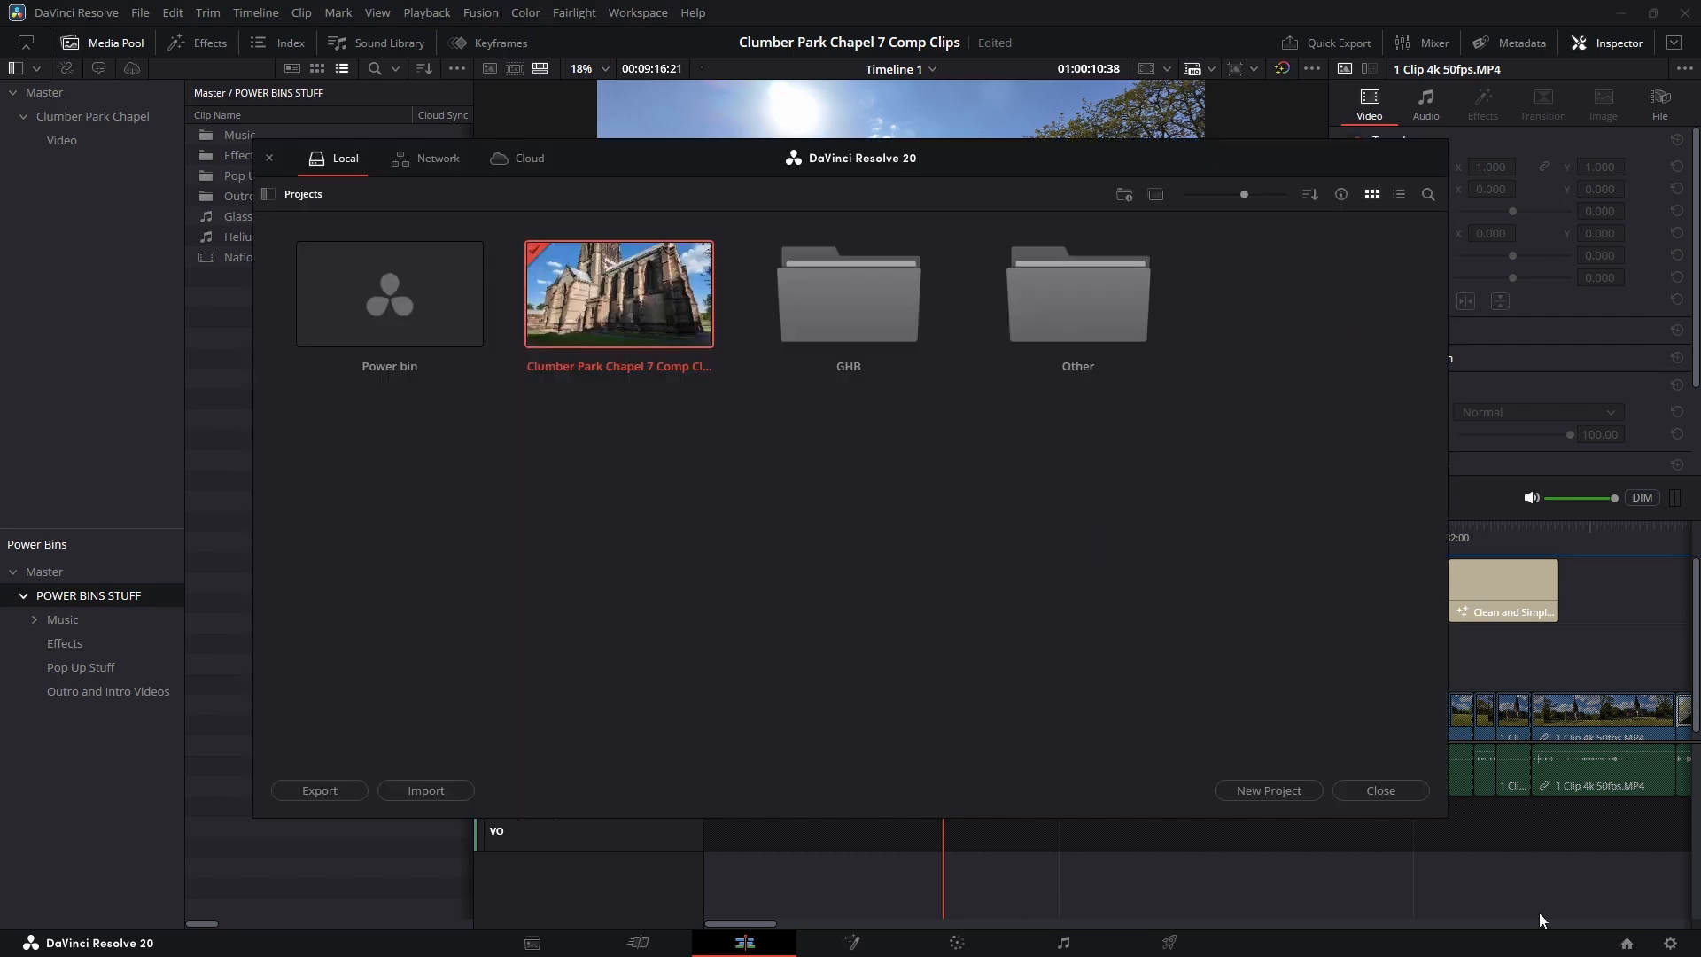
click(1262, 788)
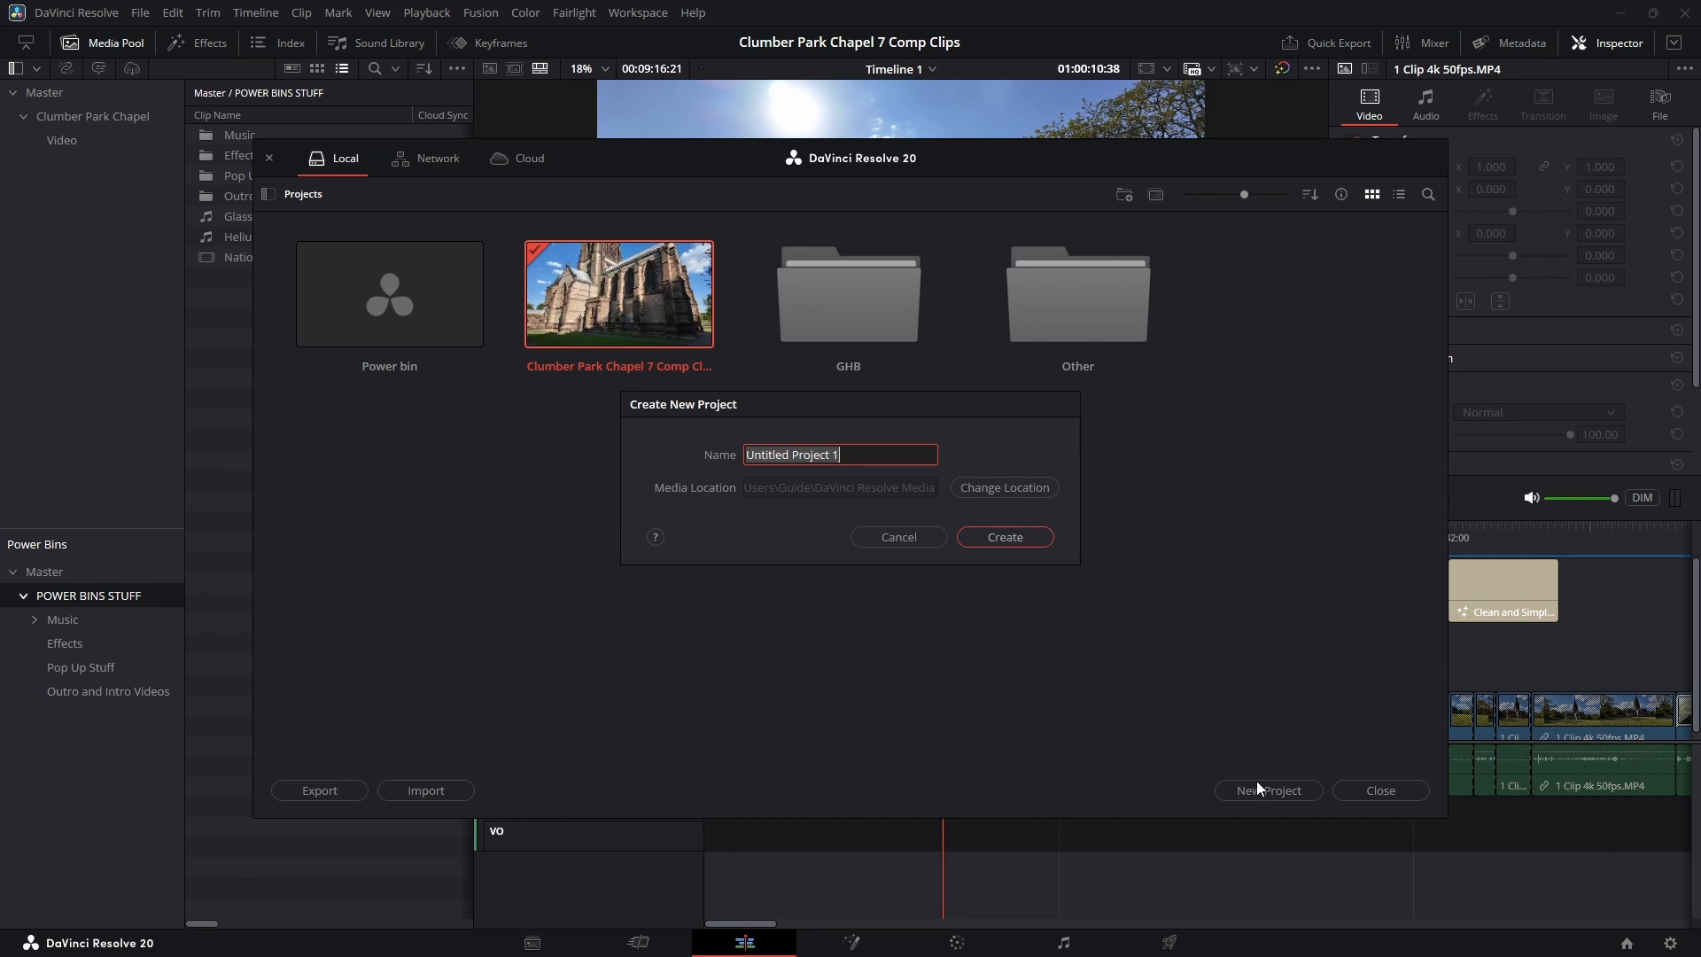
text(test PB)
click(1033, 542)
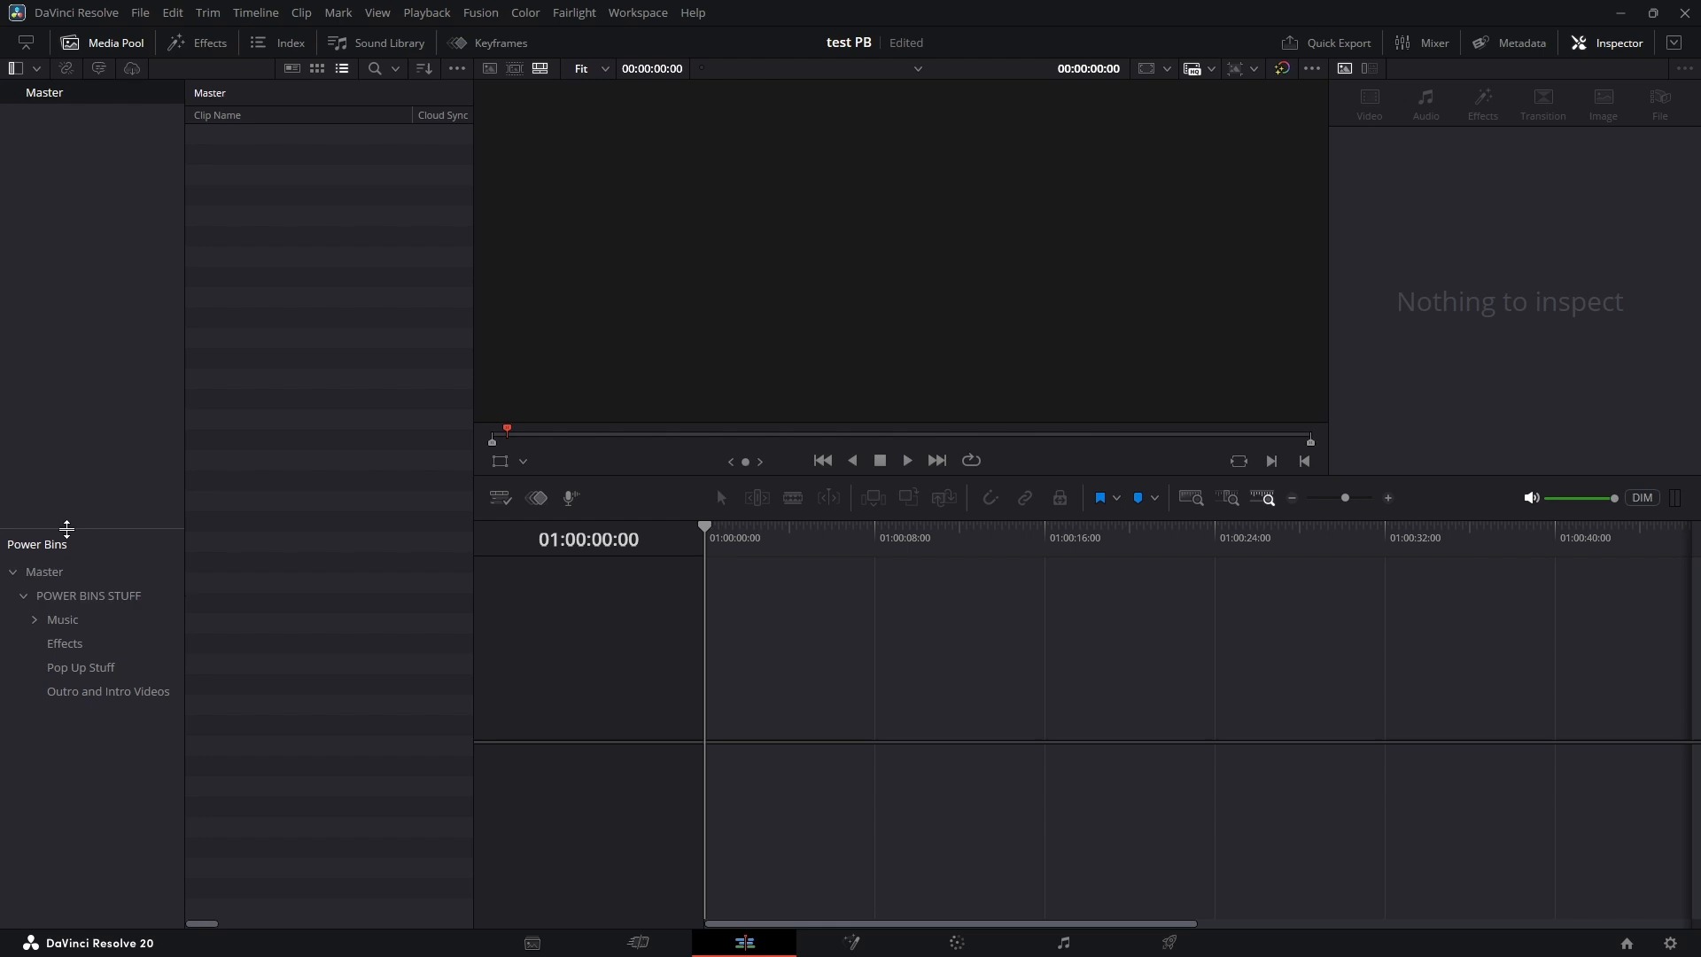
click(99, 597)
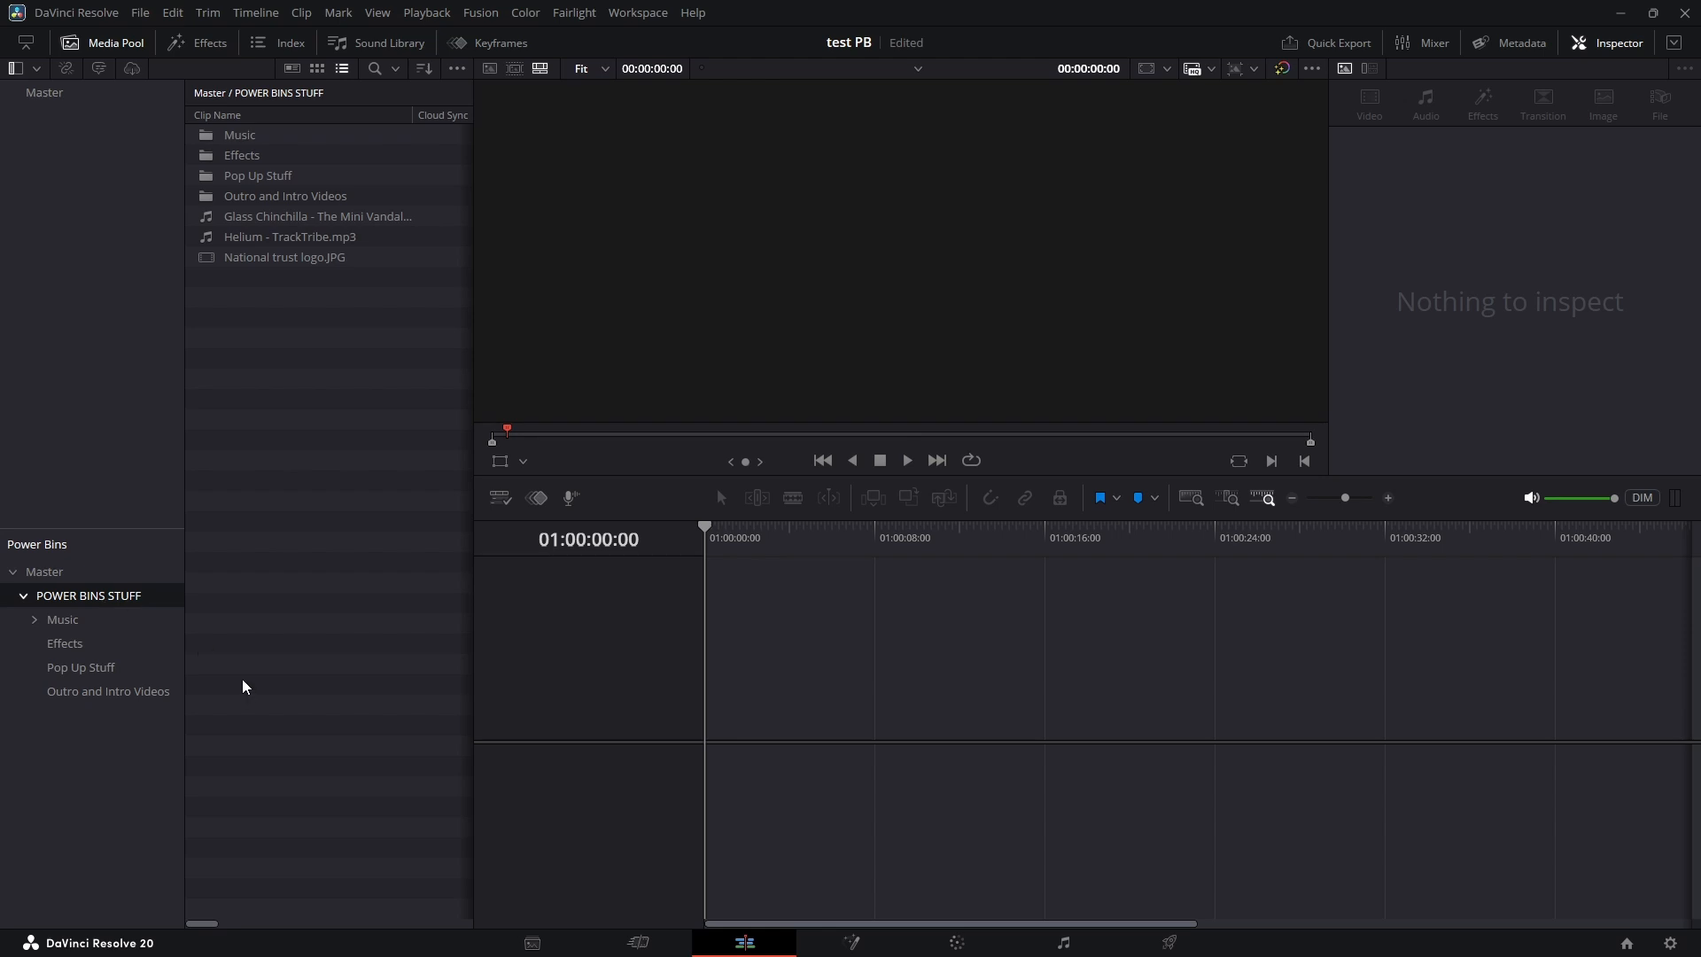
Step: Return to the Project Manager and reopen the "Power bin" project
click(1628, 943)
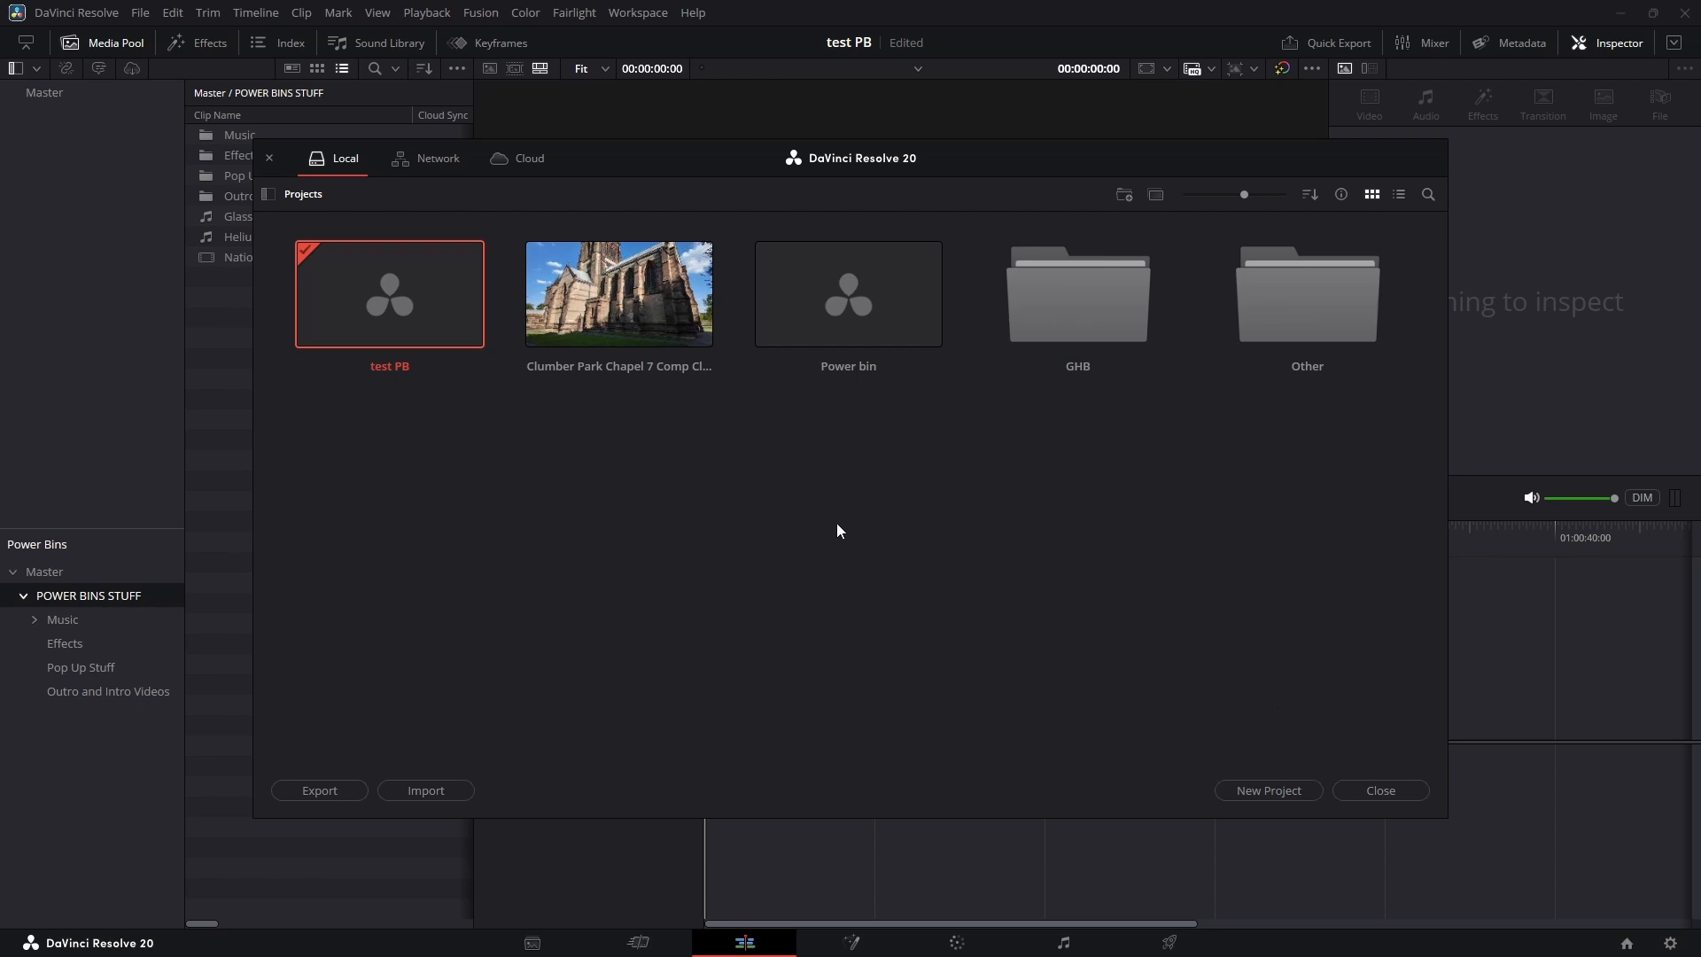
click(896, 309)
double_click(897, 310)
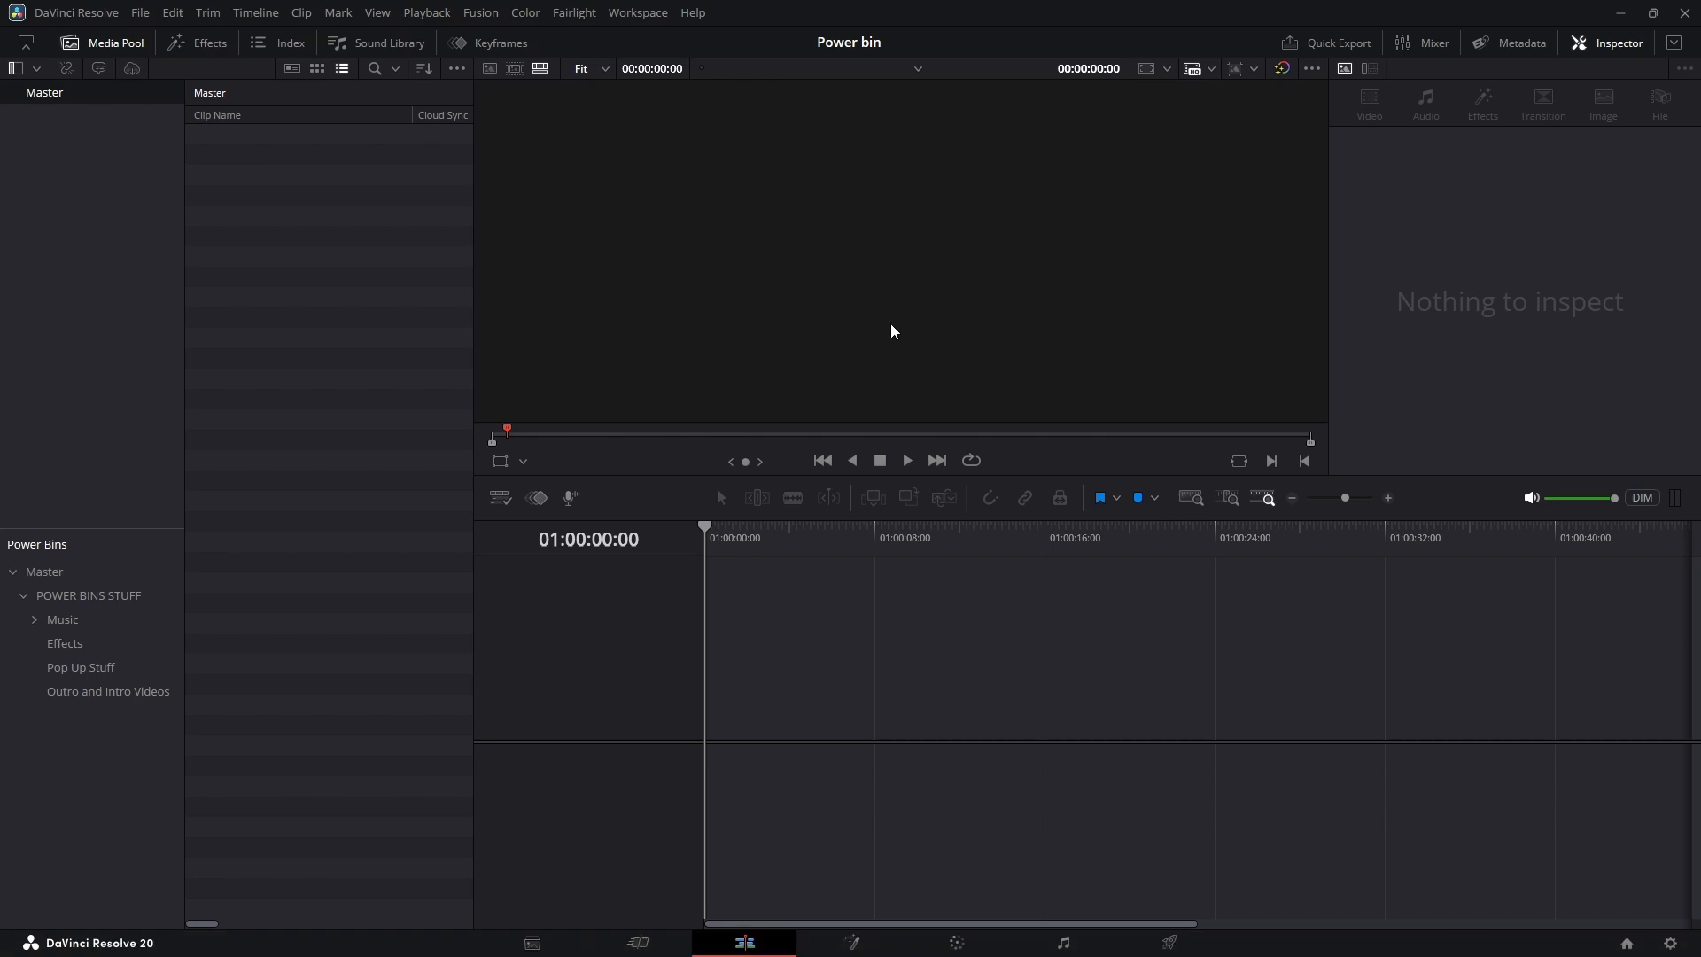
Step: Display the POWER BINS STUFF power bin and add the Pienso Viento and Taking in The Changes MP3 files to its folder in File Explorer
click(72, 601)
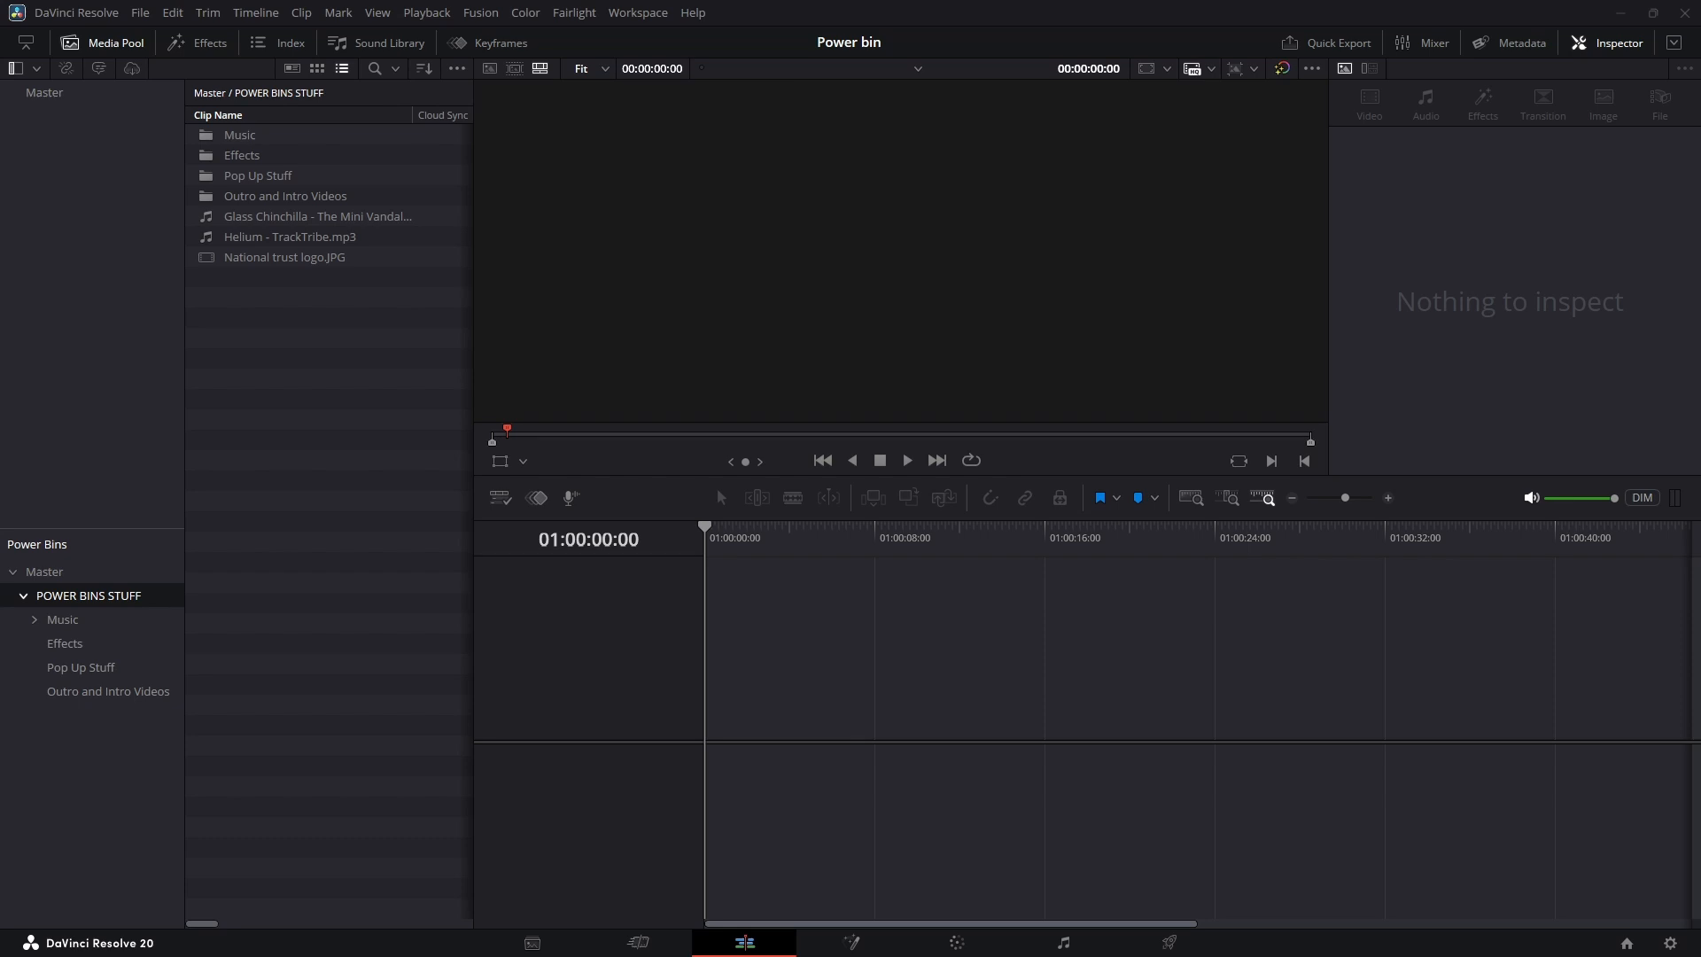
drag(1700, 232, 1401, 162)
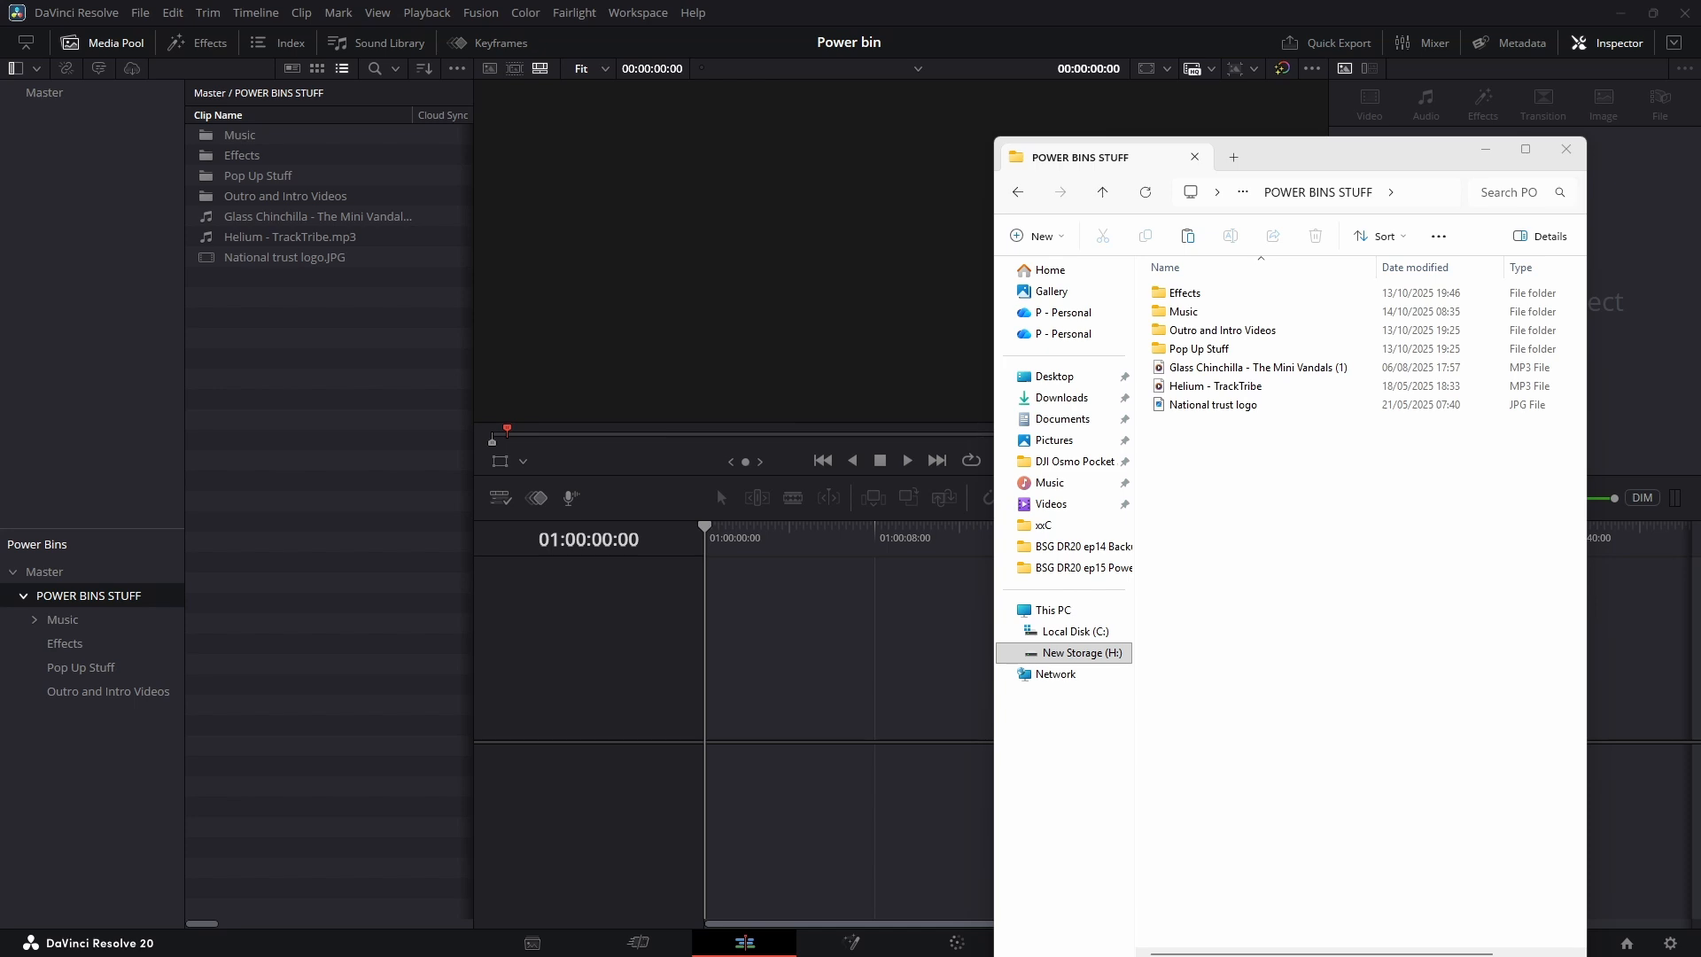
drag(1302, 292, 1284, 532)
click(1328, 552)
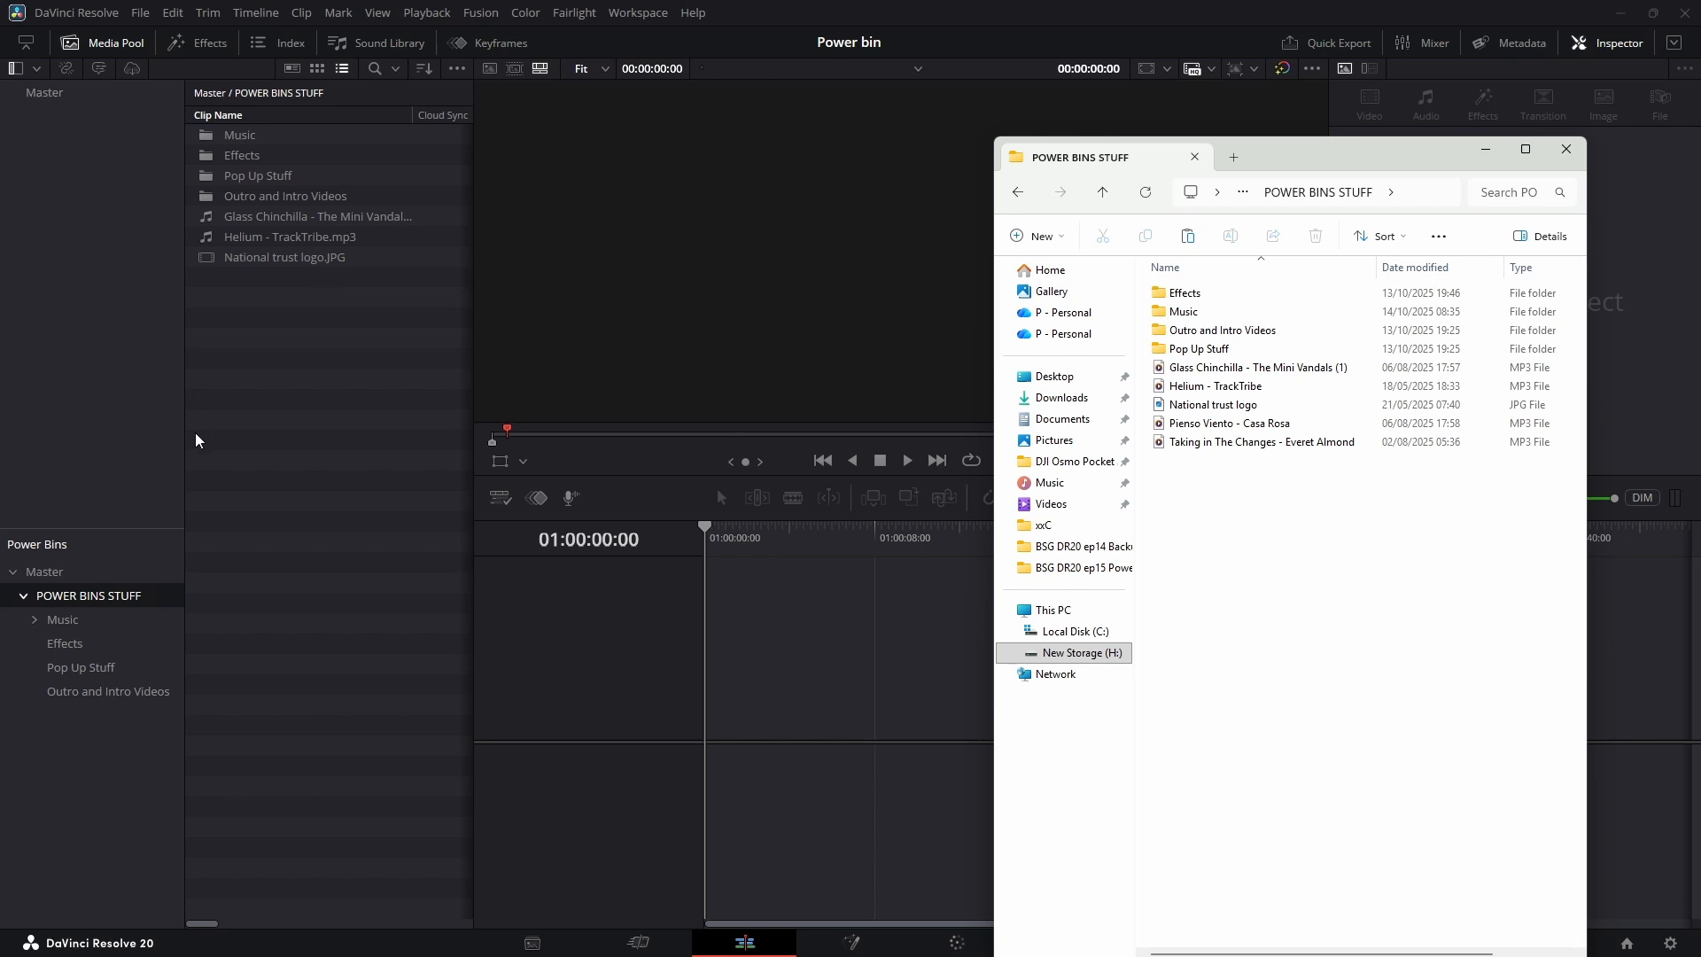
Step: Resync the media files of the POWER BINS STUFF power bin and compare its contents with the folder in File Explorer
right_click(310, 374)
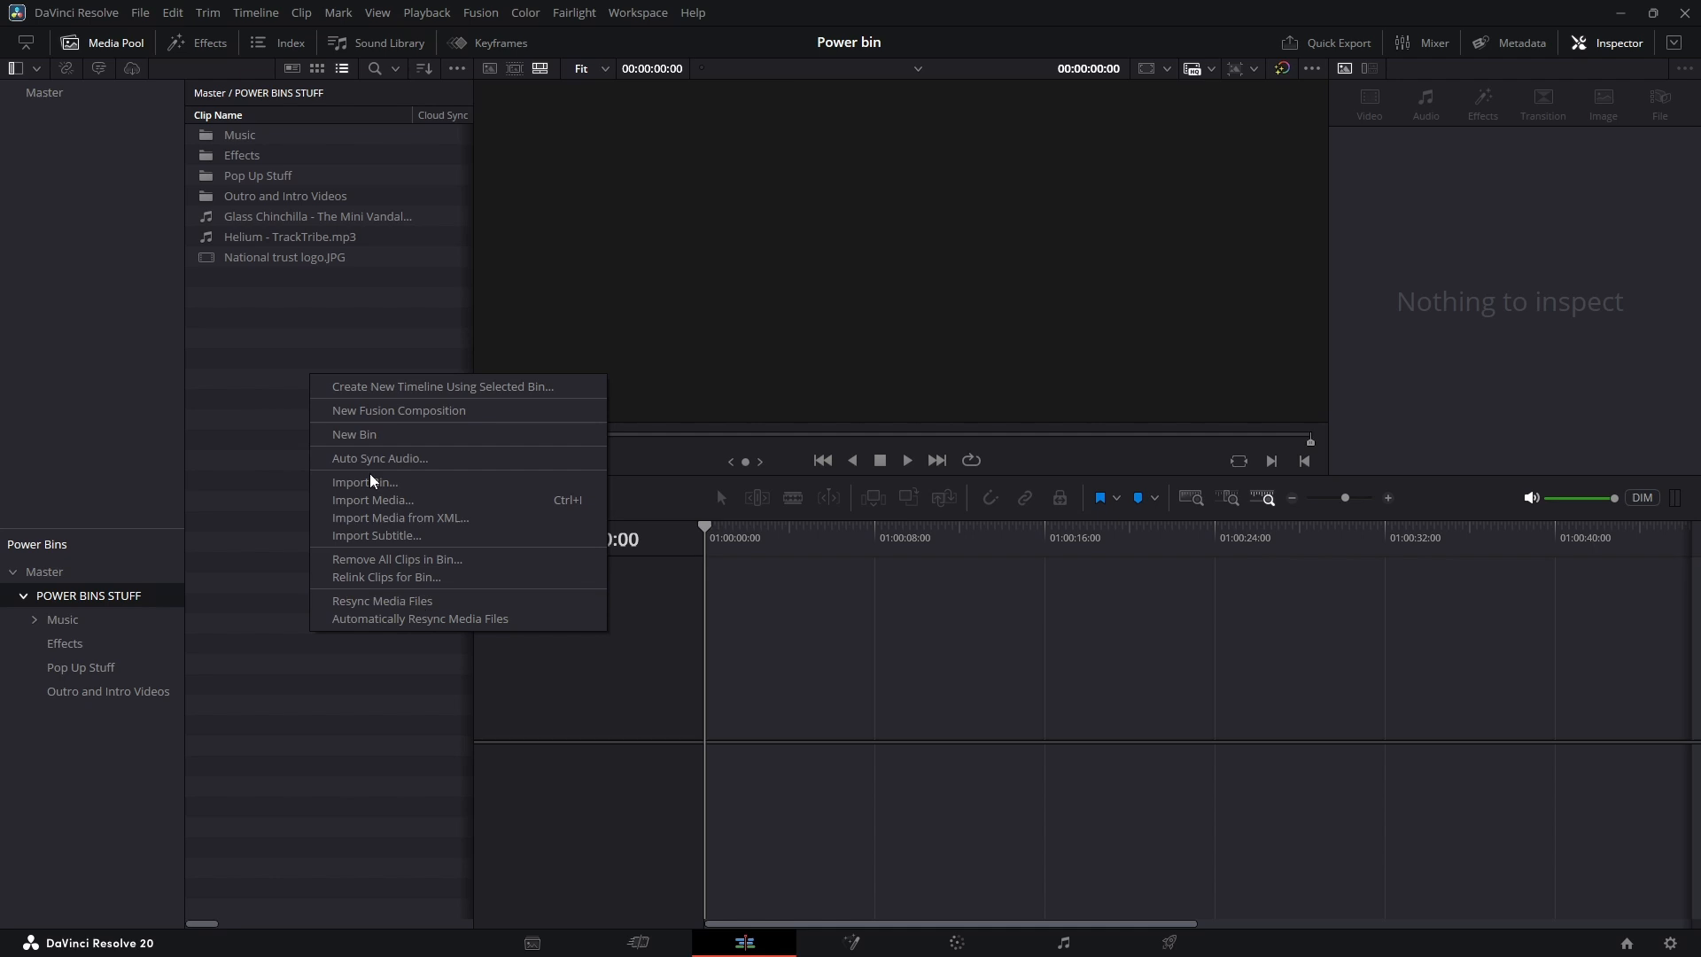
click(376, 601)
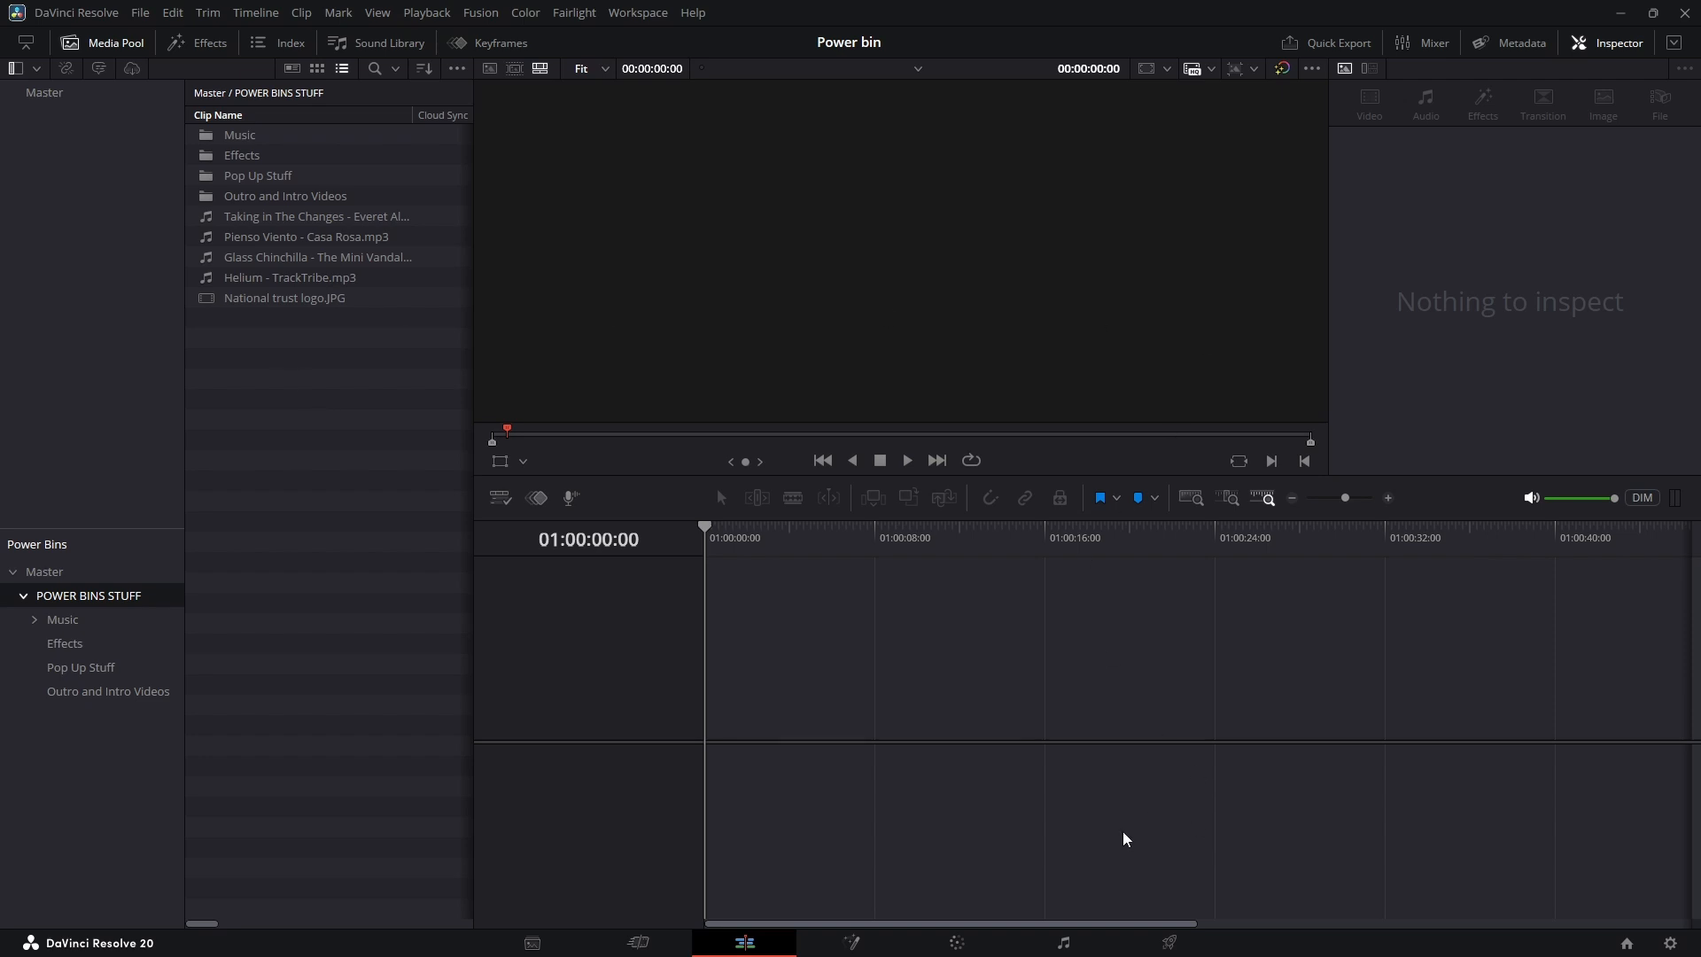
mouse_move(1209, 941)
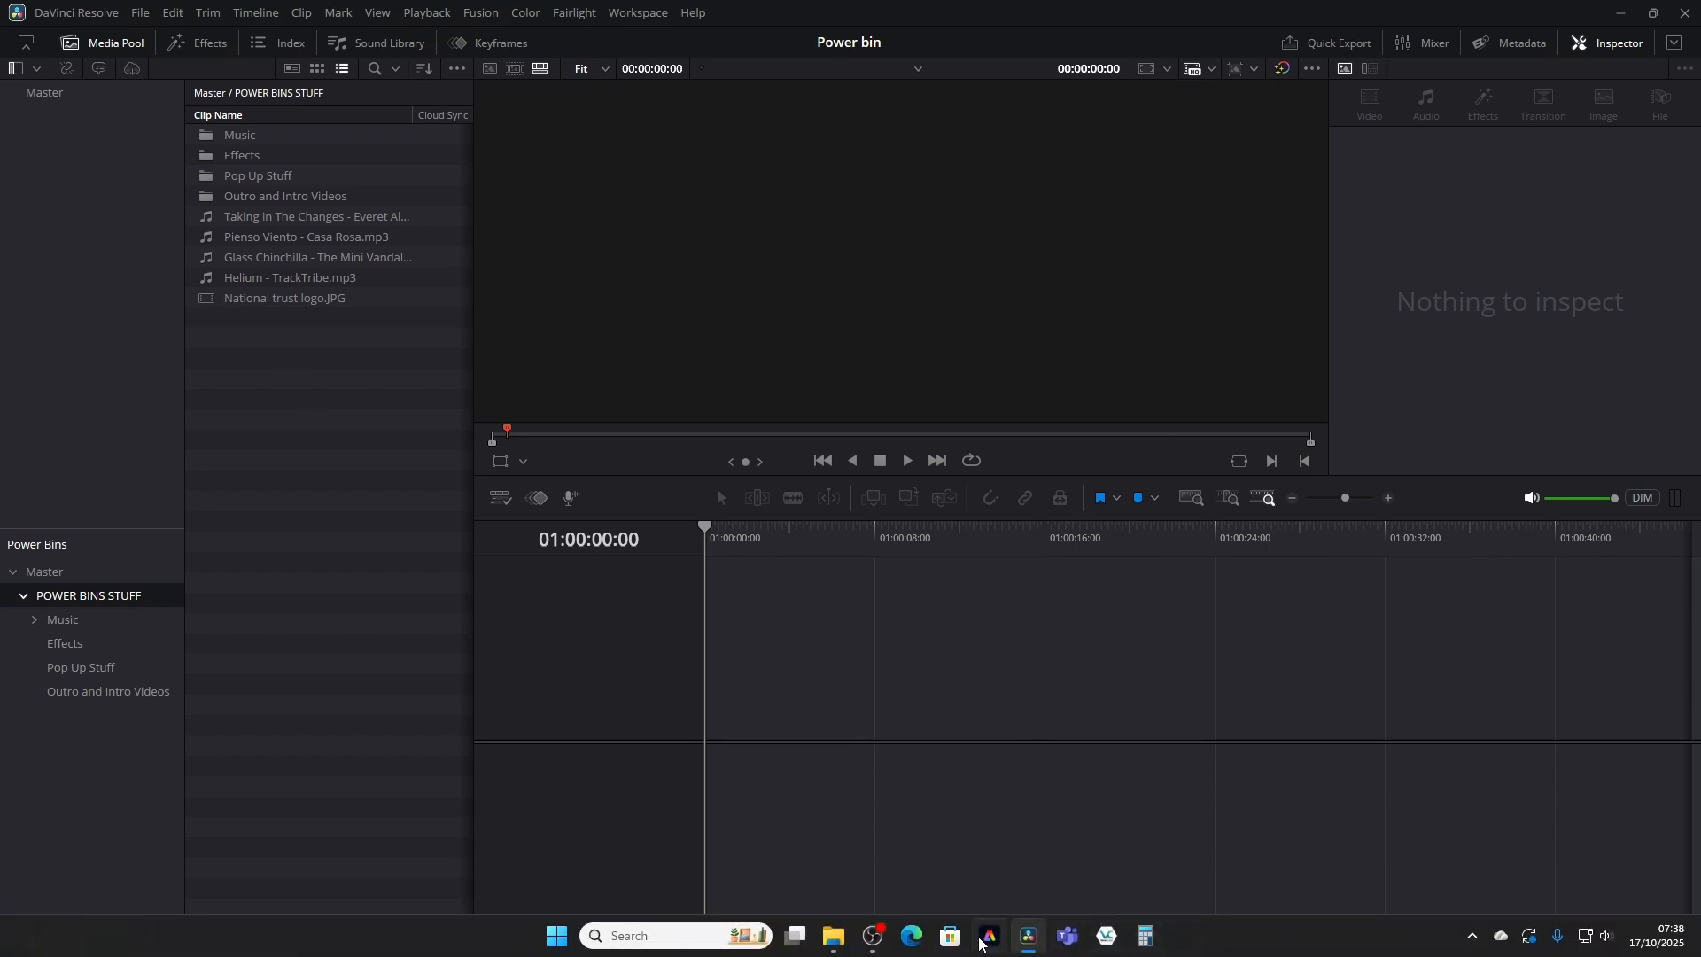
mouse_move(834, 936)
click(881, 833)
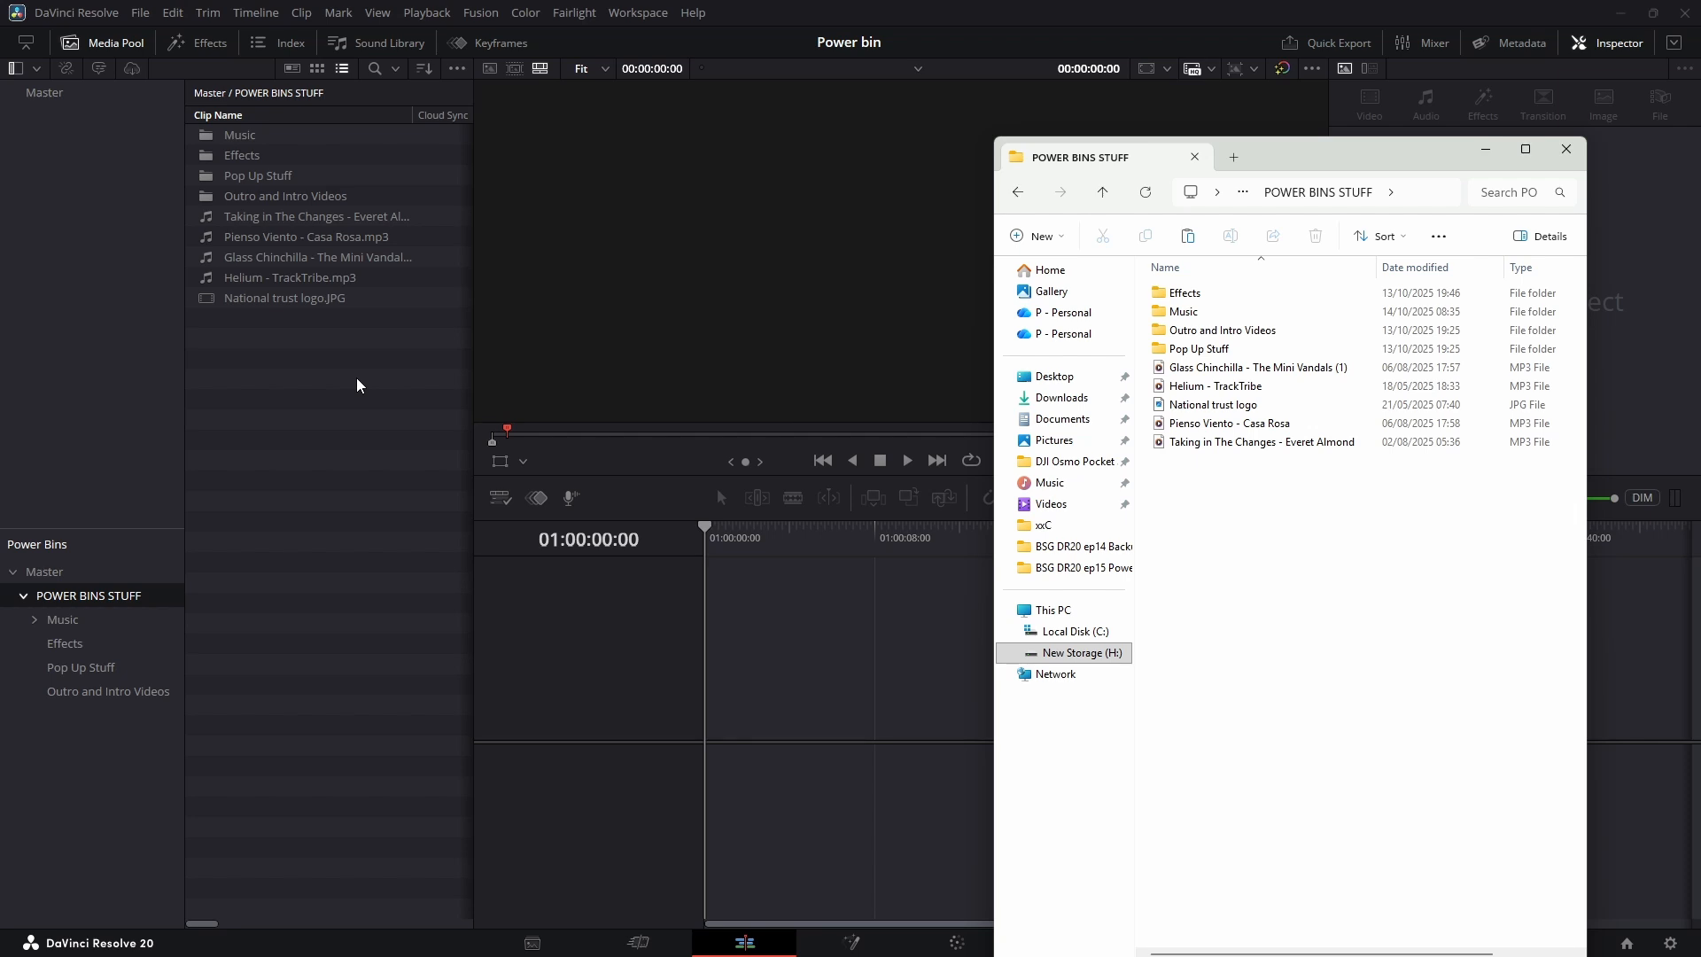
Step: Remove the four MP3 clips from the POWER BINS STUFF power bin
right_click(292, 404)
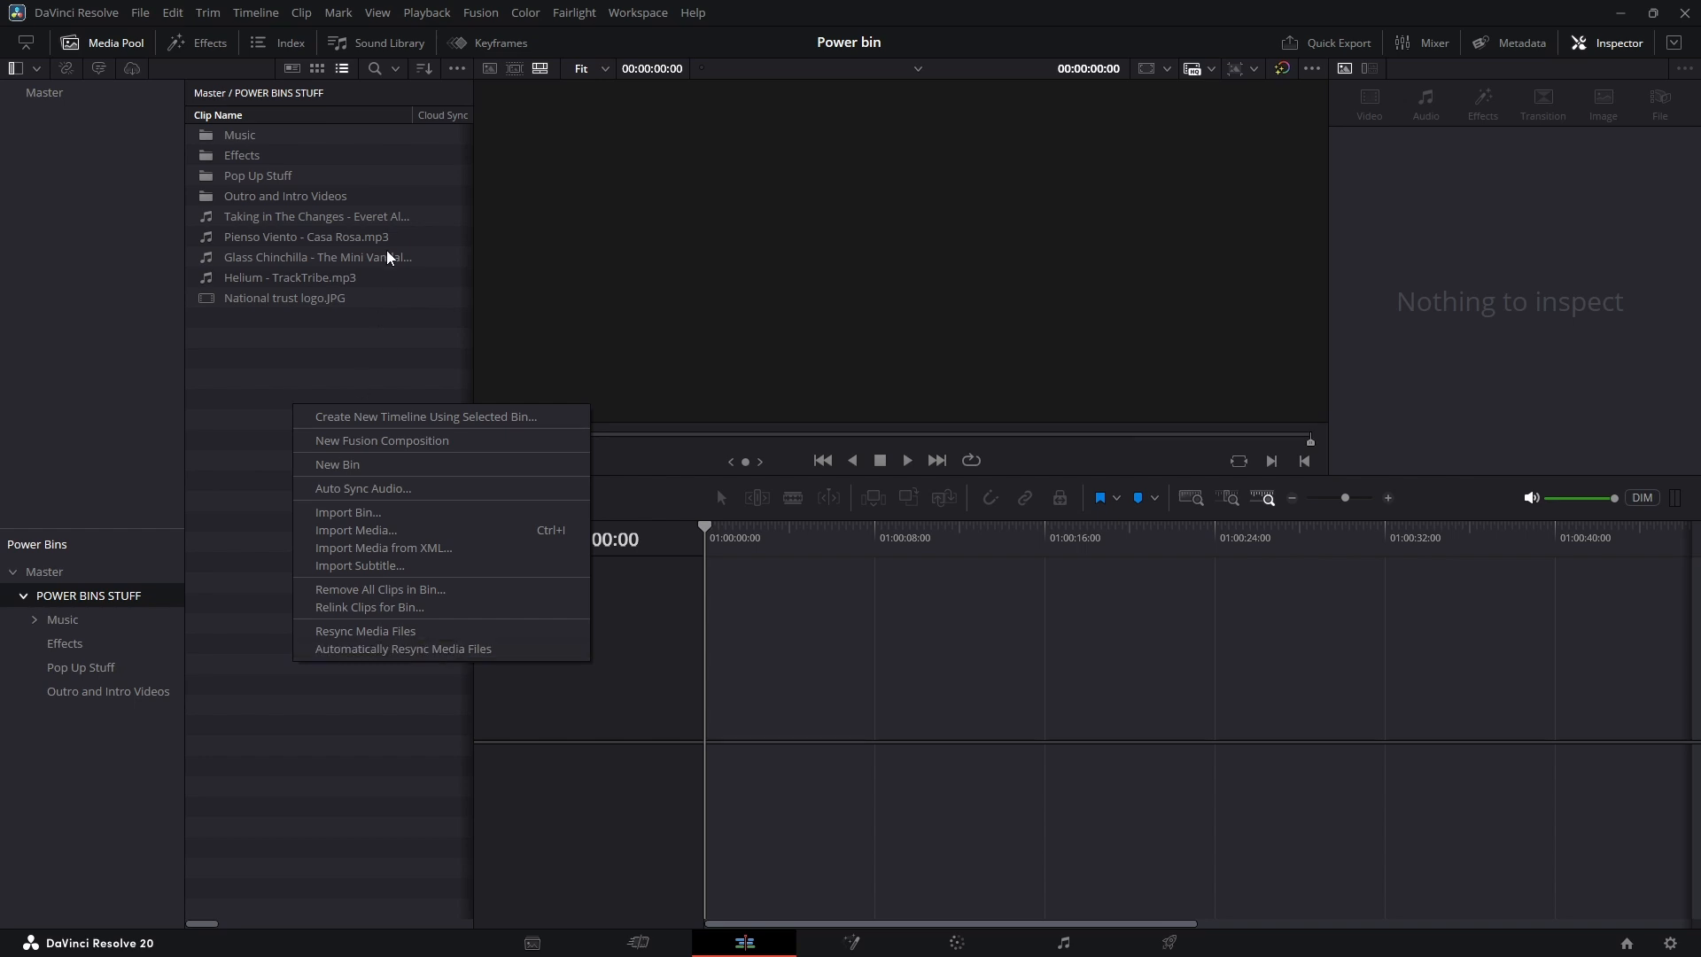
click(429, 274)
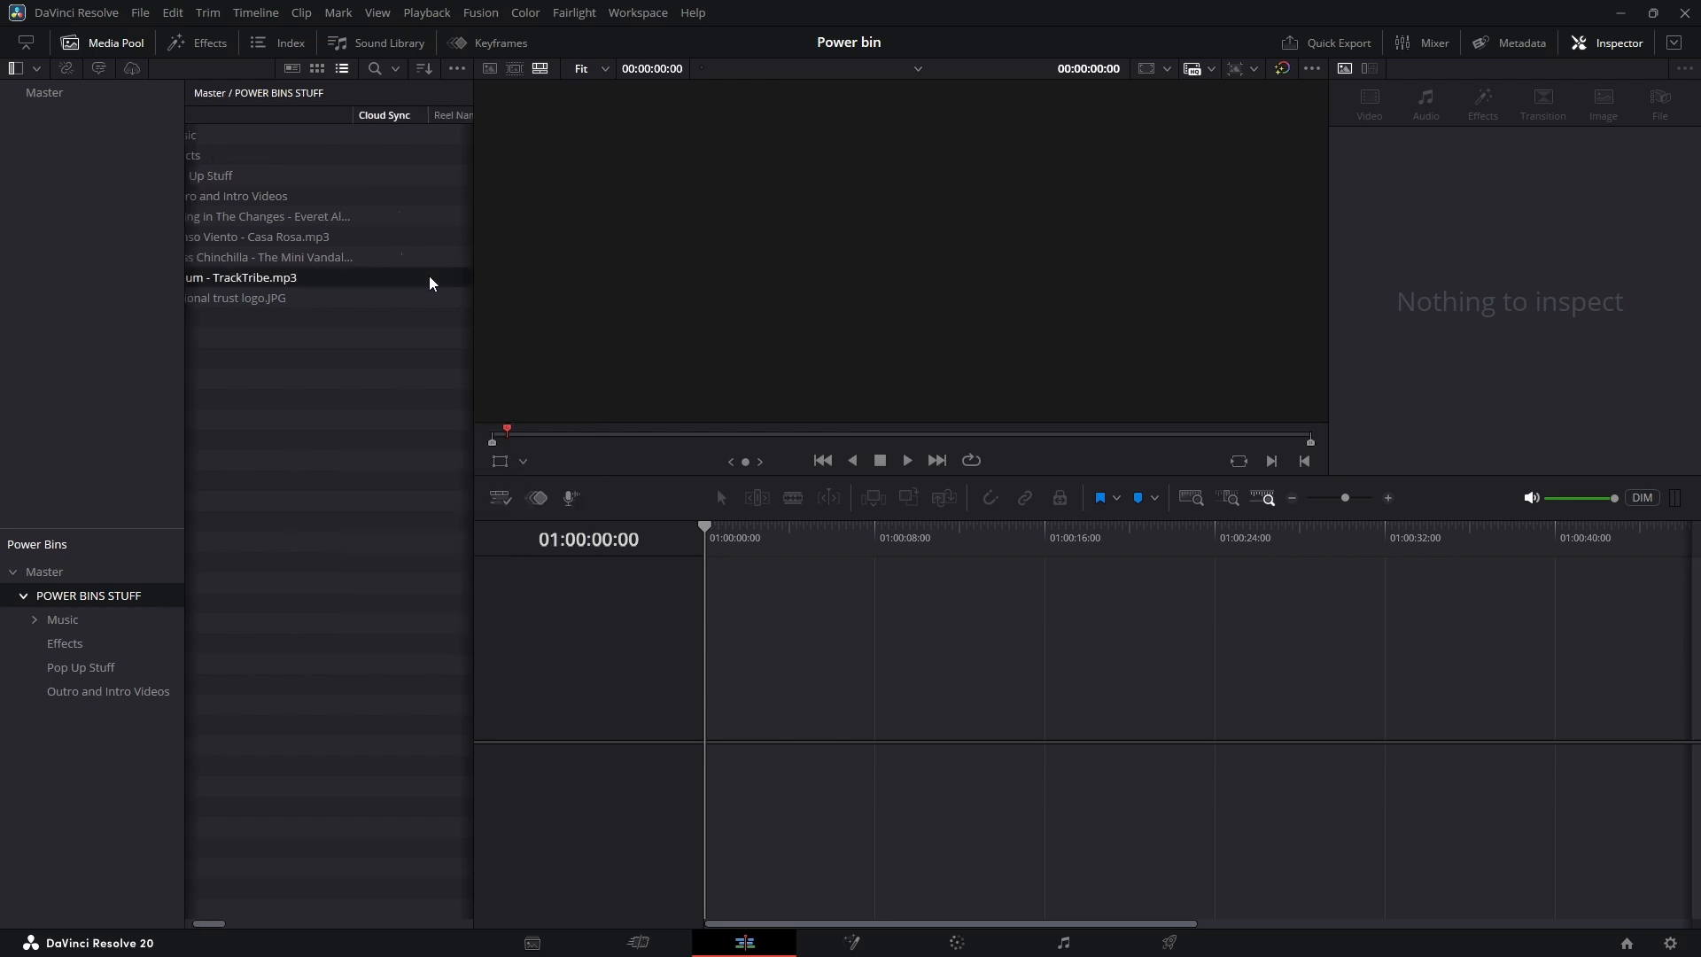
ctrl+click(388, 215)
ctrl+click(383, 237)
ctrl+click(379, 253)
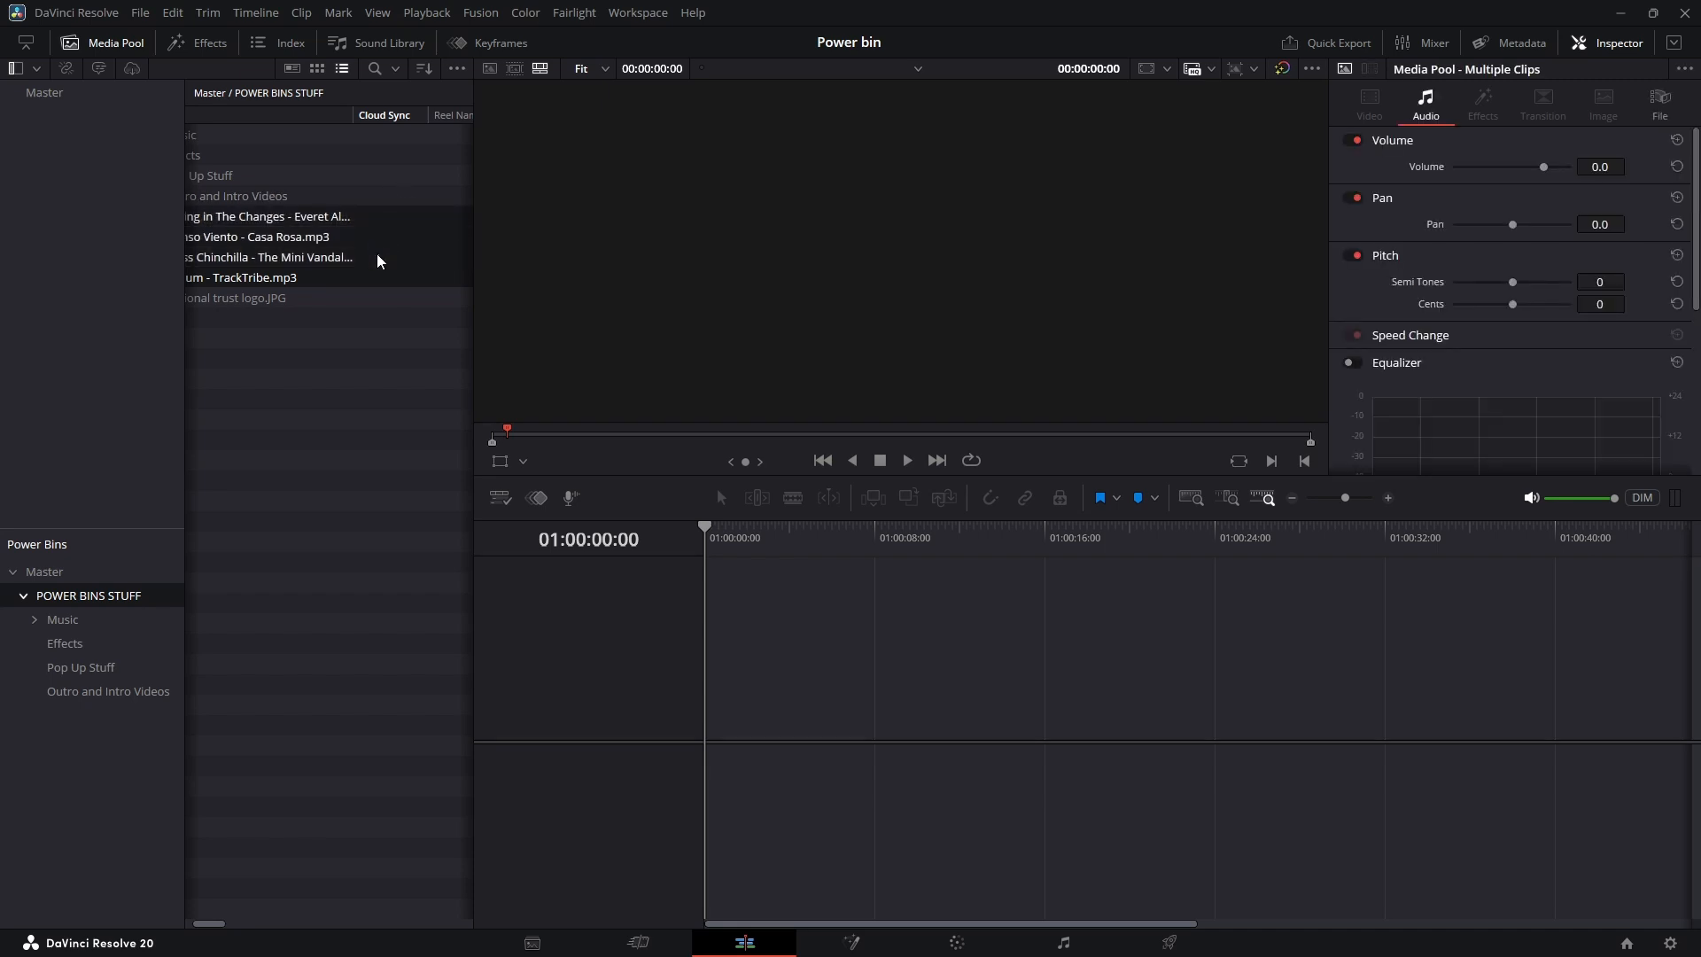
right_click(376, 255)
mouse_move(428, 425)
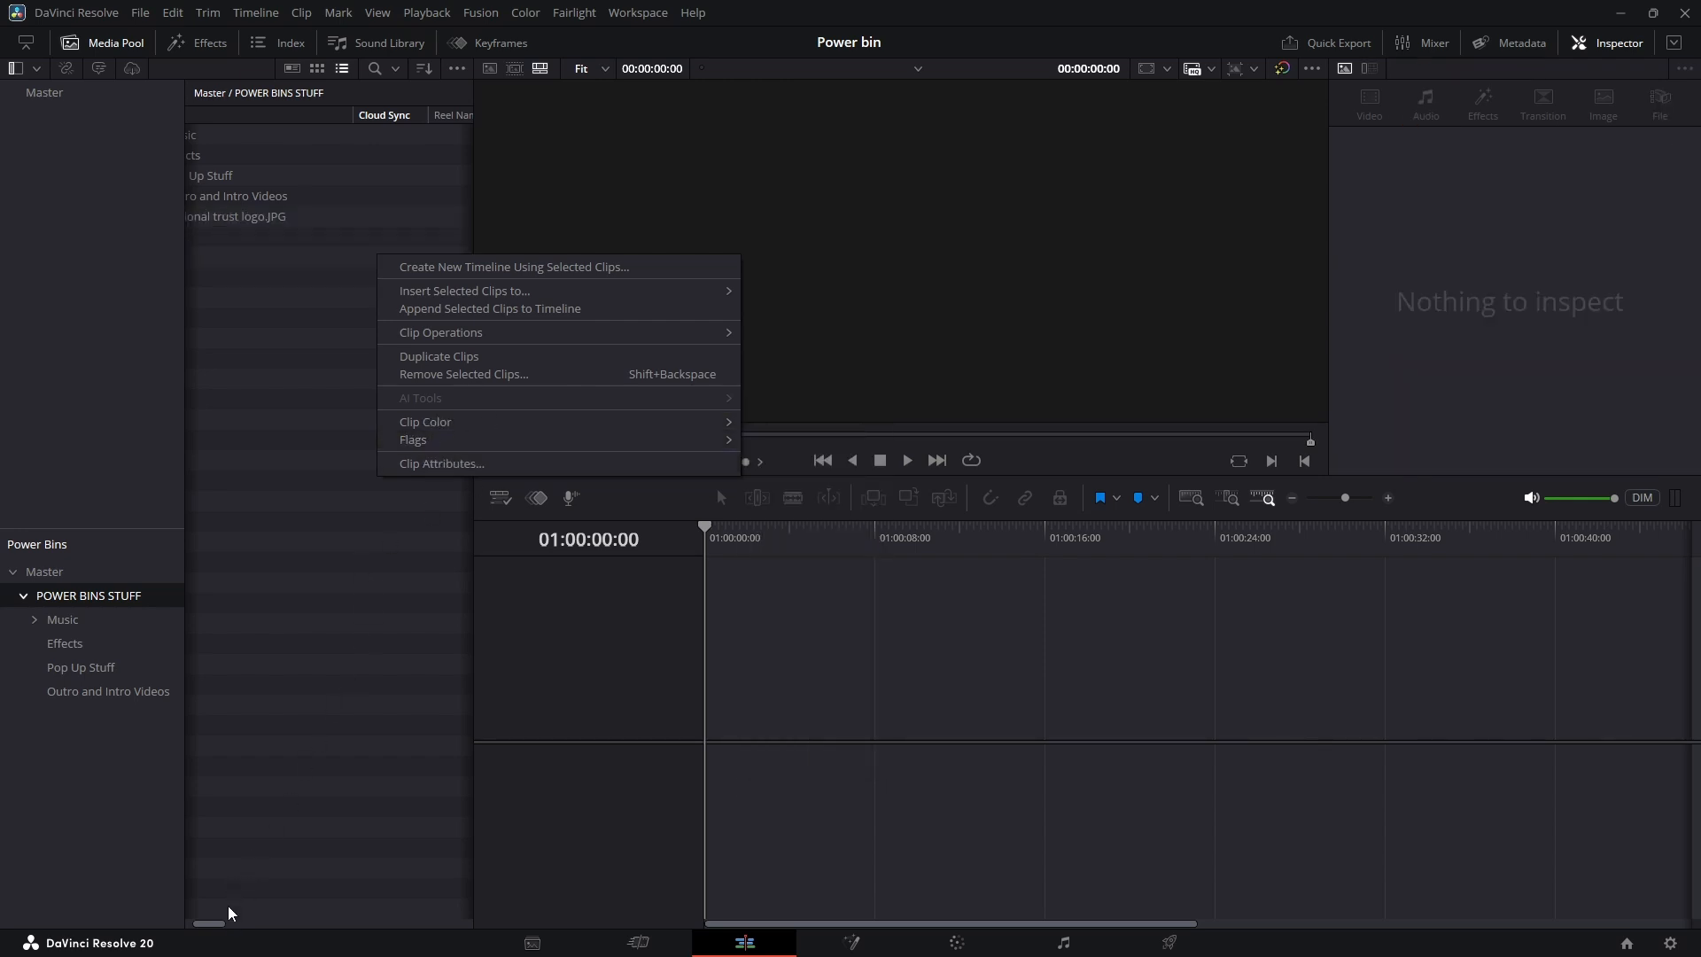
drag(210, 922, 166, 916)
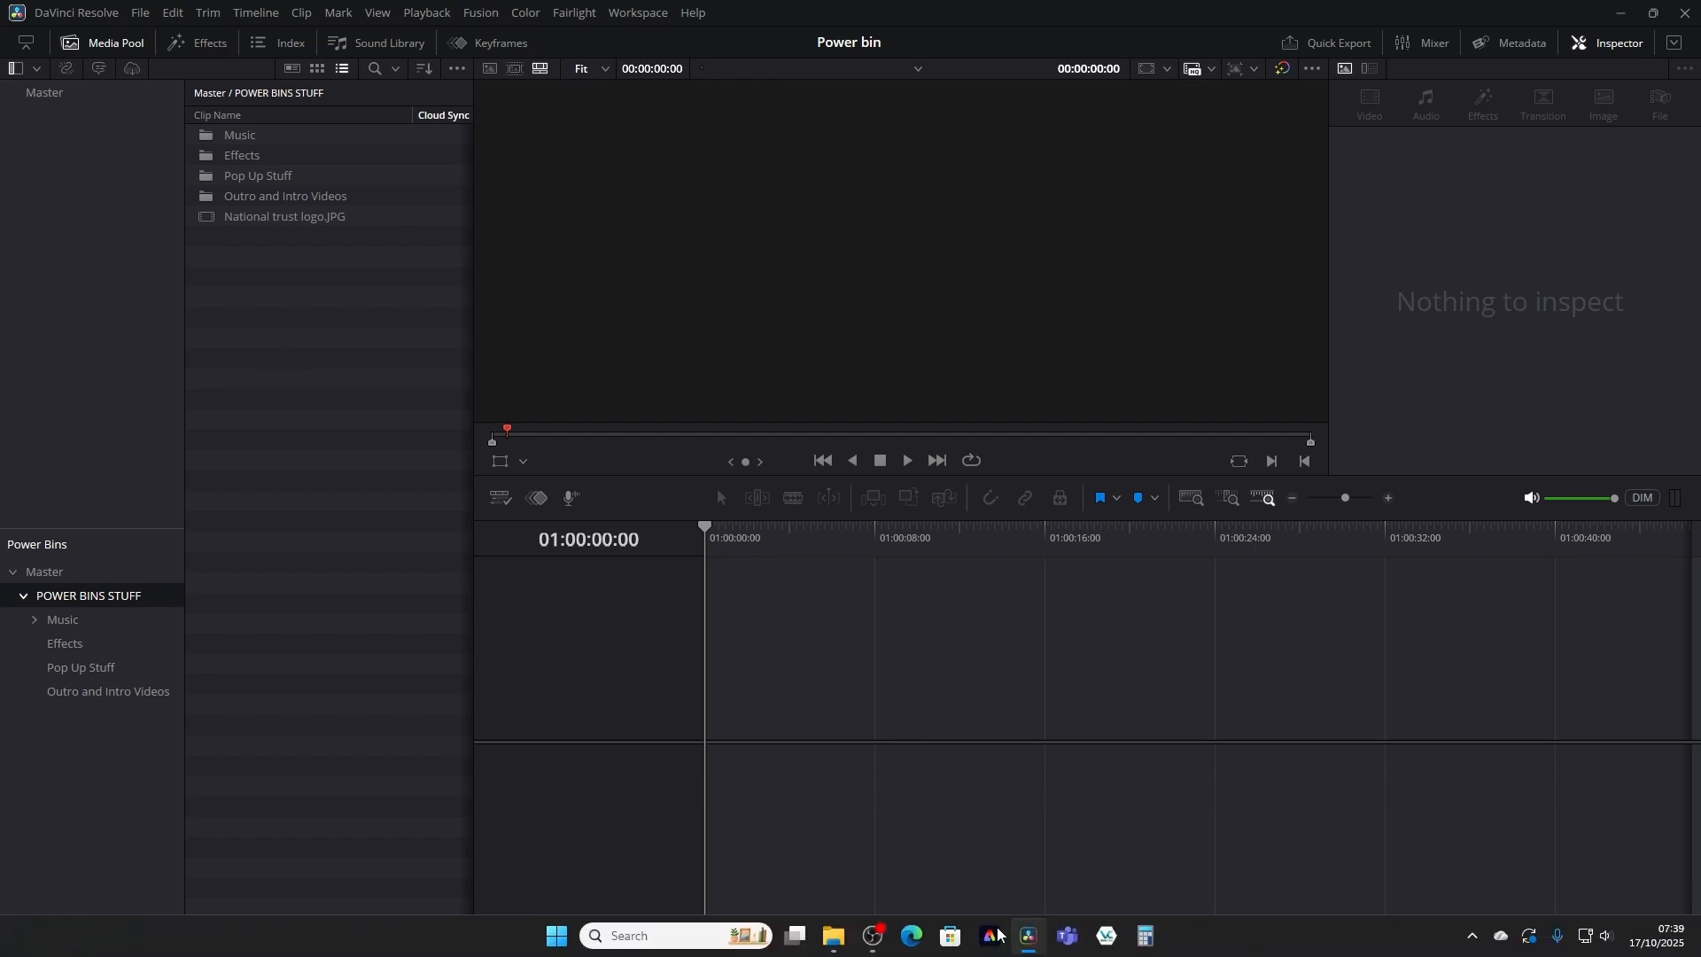
Step: Review the source folder in File Explorer, then enable Automatically Resync Media Files for the POWER BINS STUFF power bin
mouse_move(834, 935)
click(867, 852)
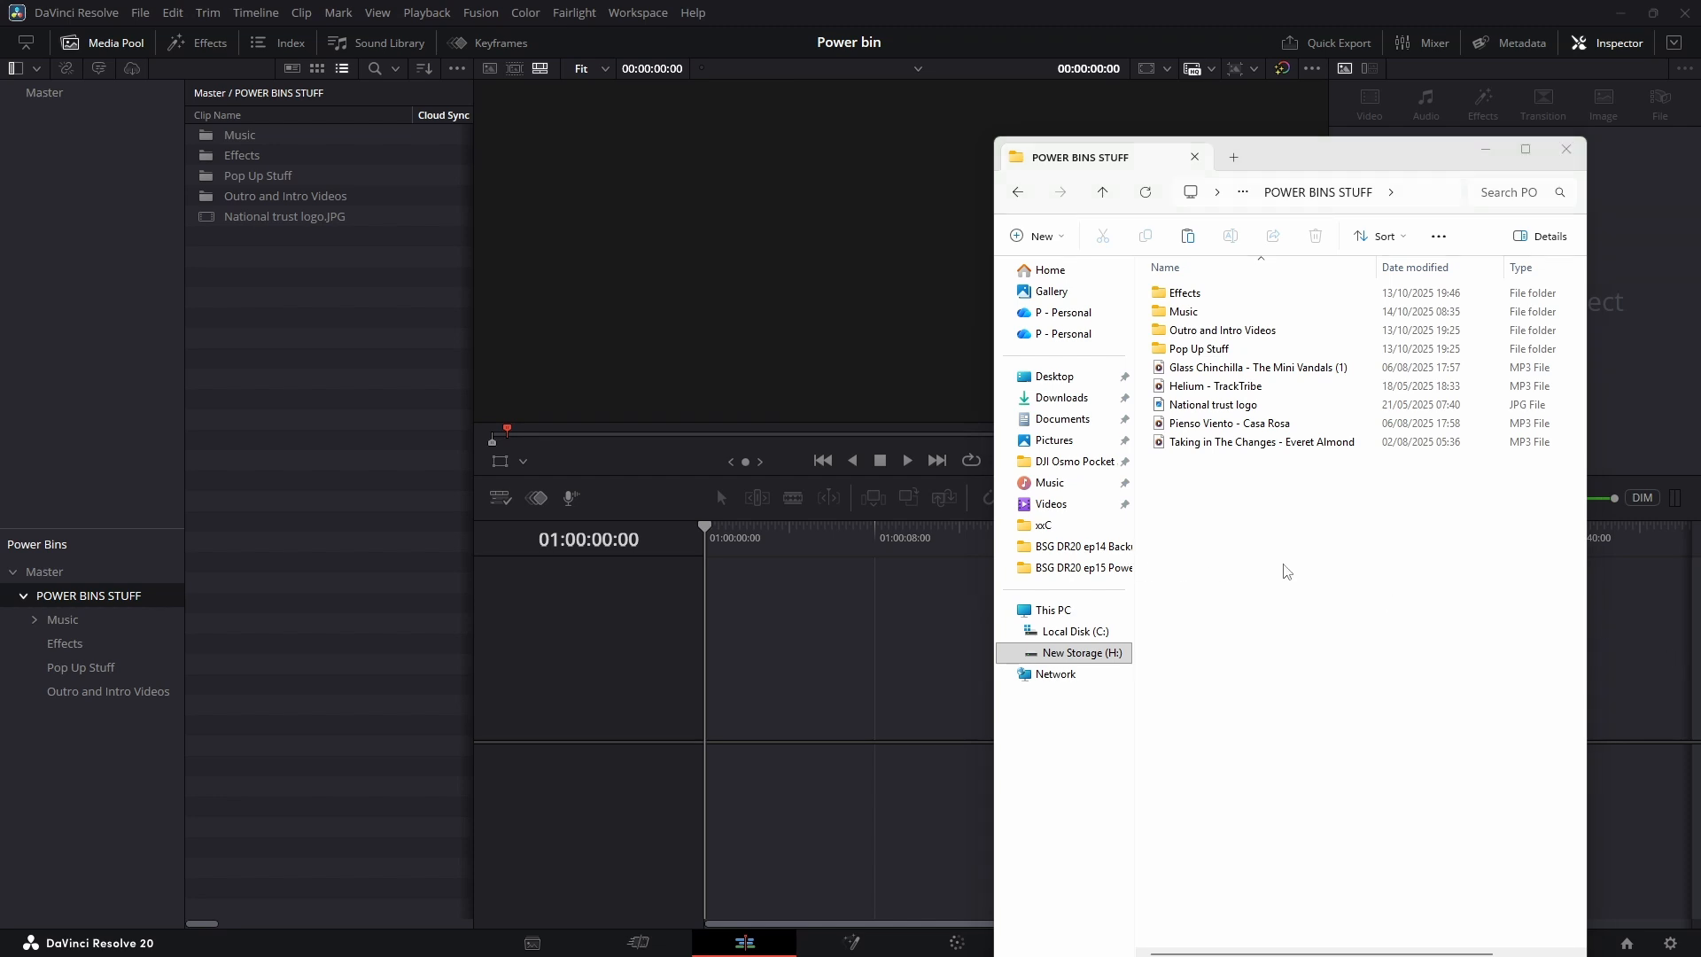
right_click(307, 443)
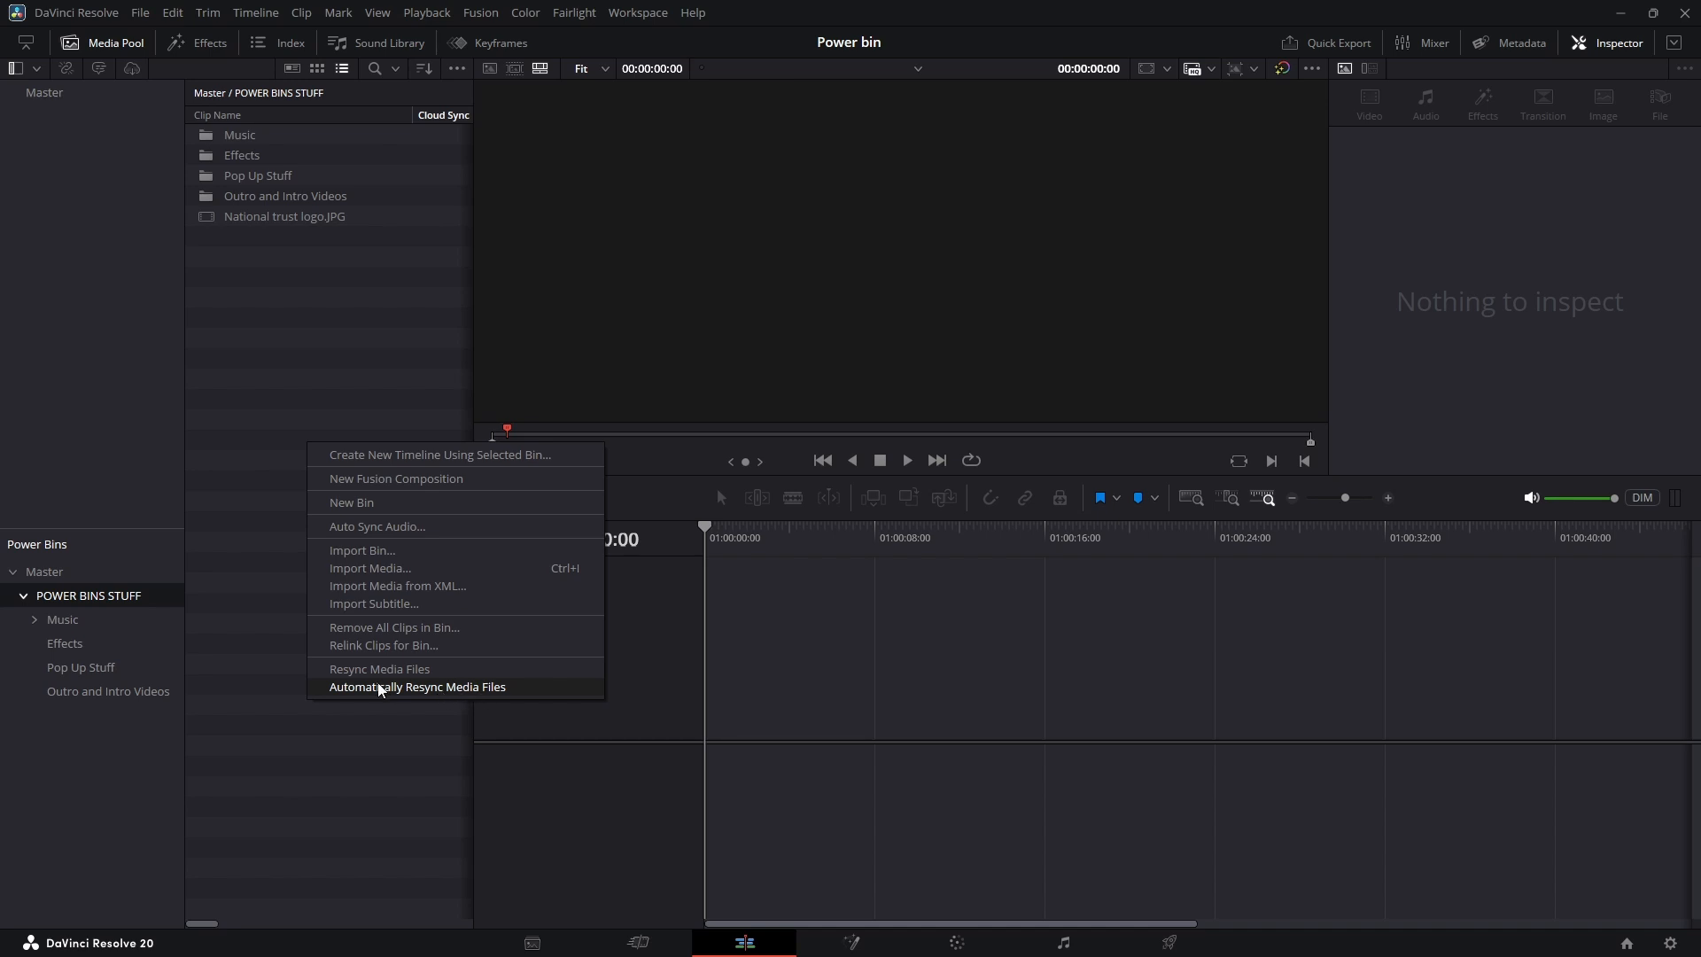
click(328, 688)
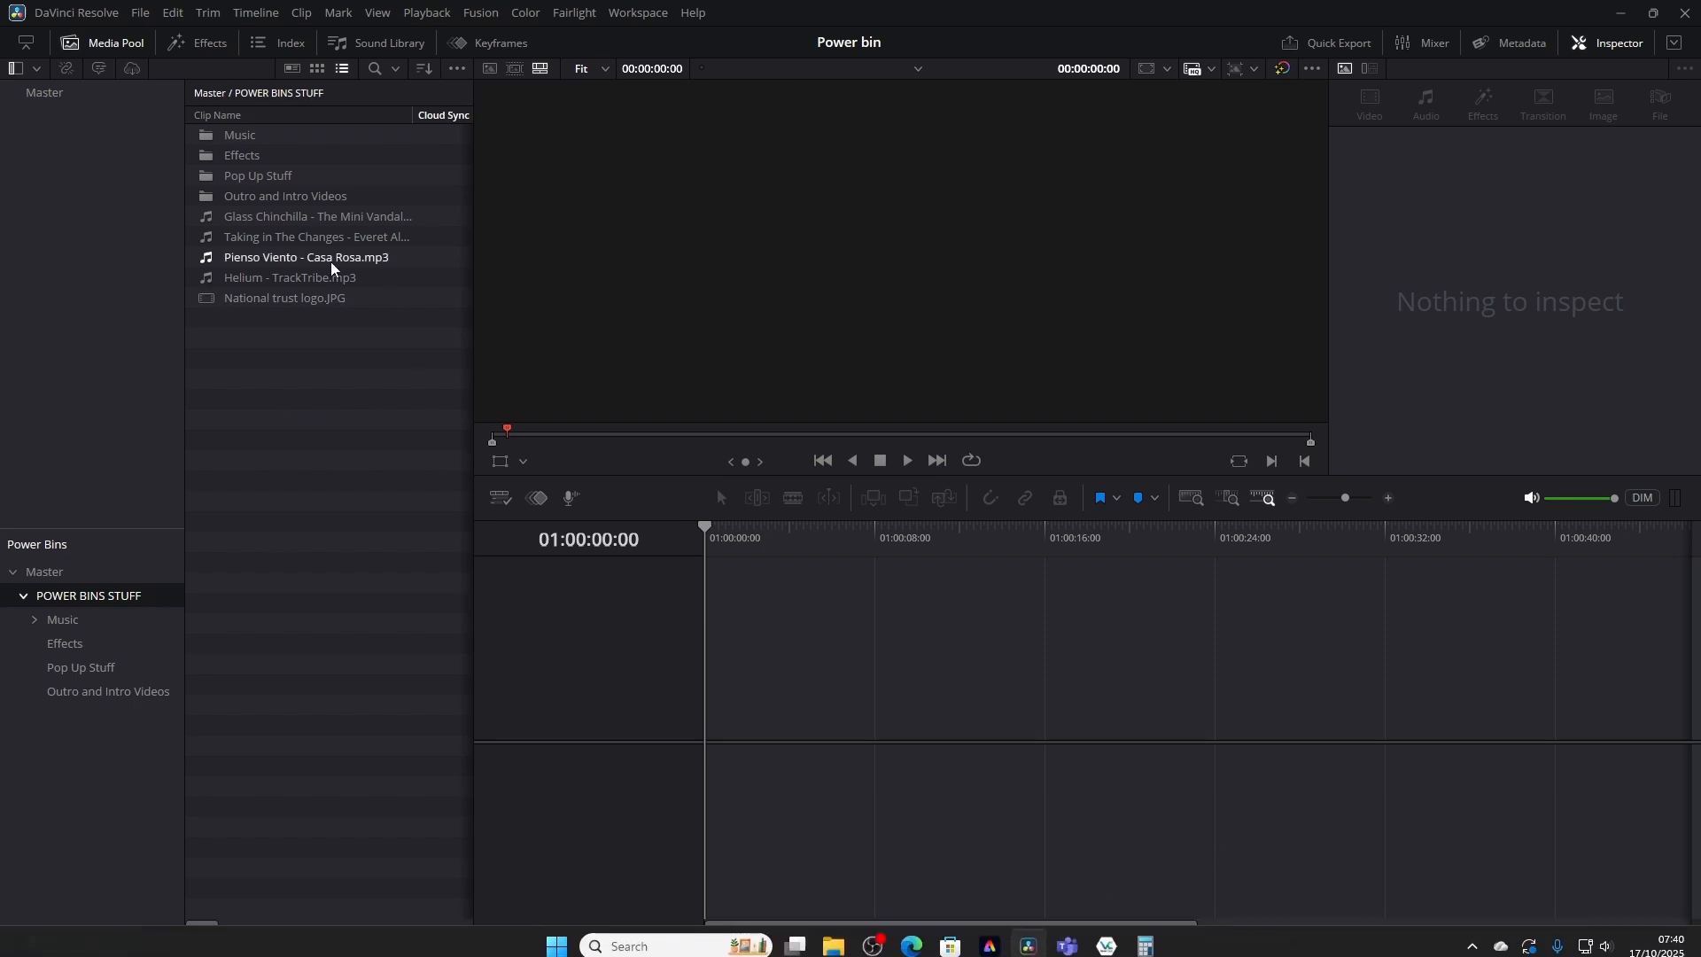
Step: Check the power bin's automatic resync setting and bring up its source folder in File Explorer
right_click(301, 379)
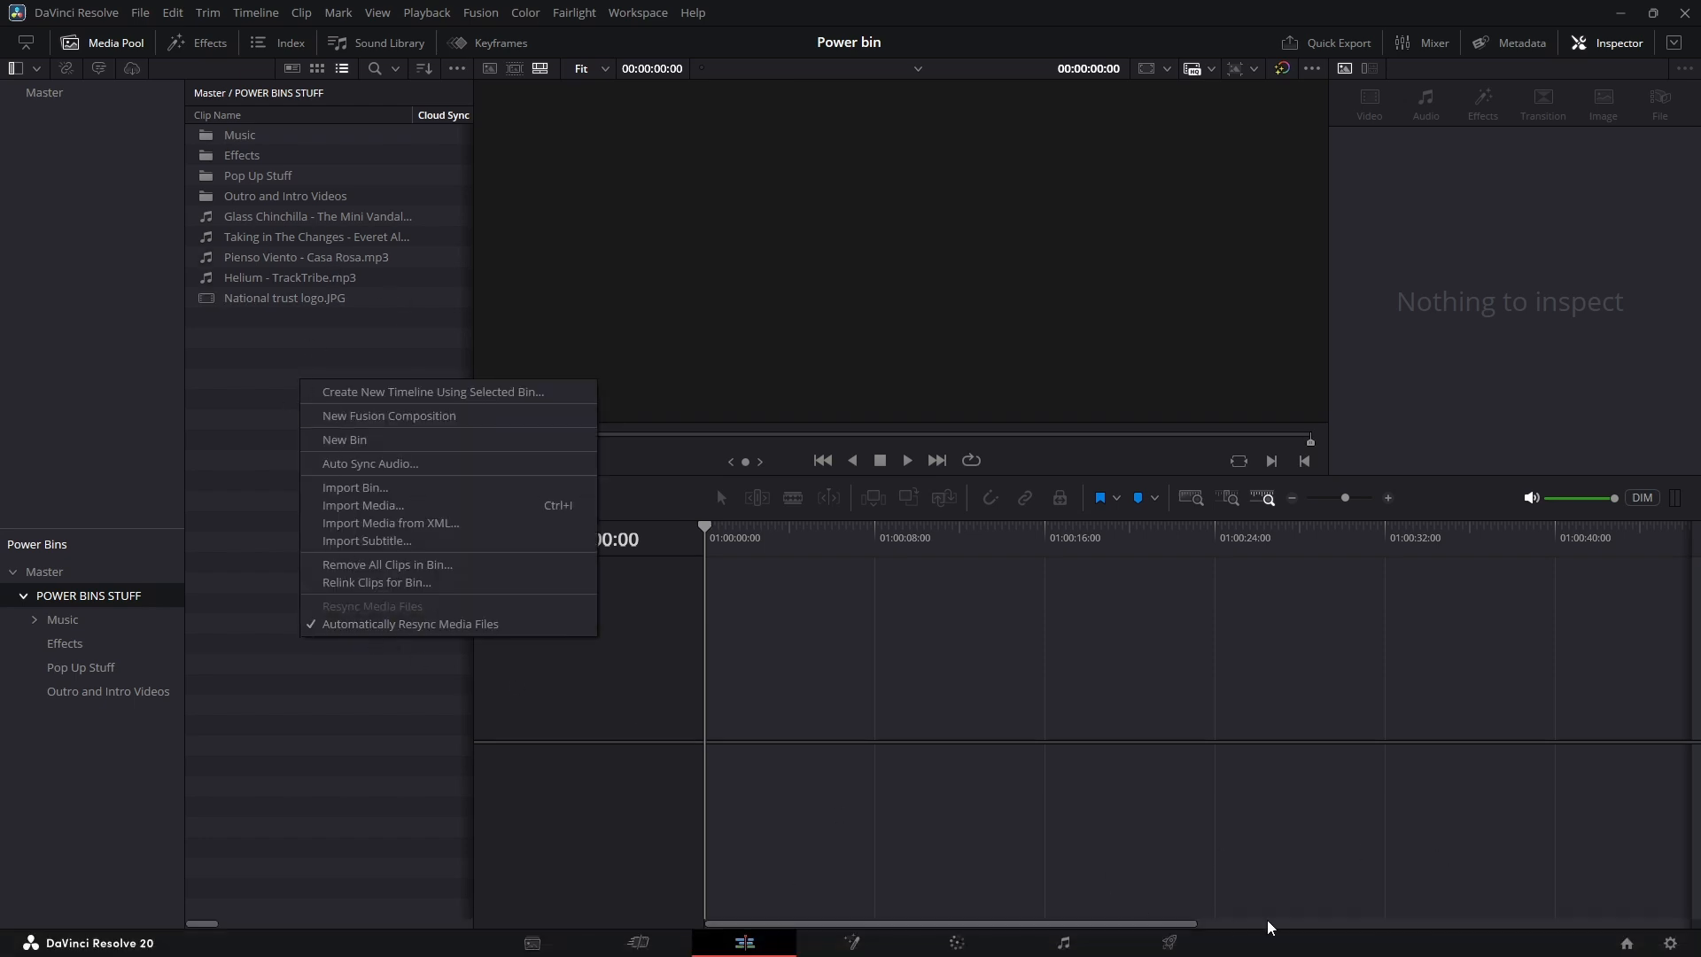
click(433, 813)
mouse_move(1385, 925)
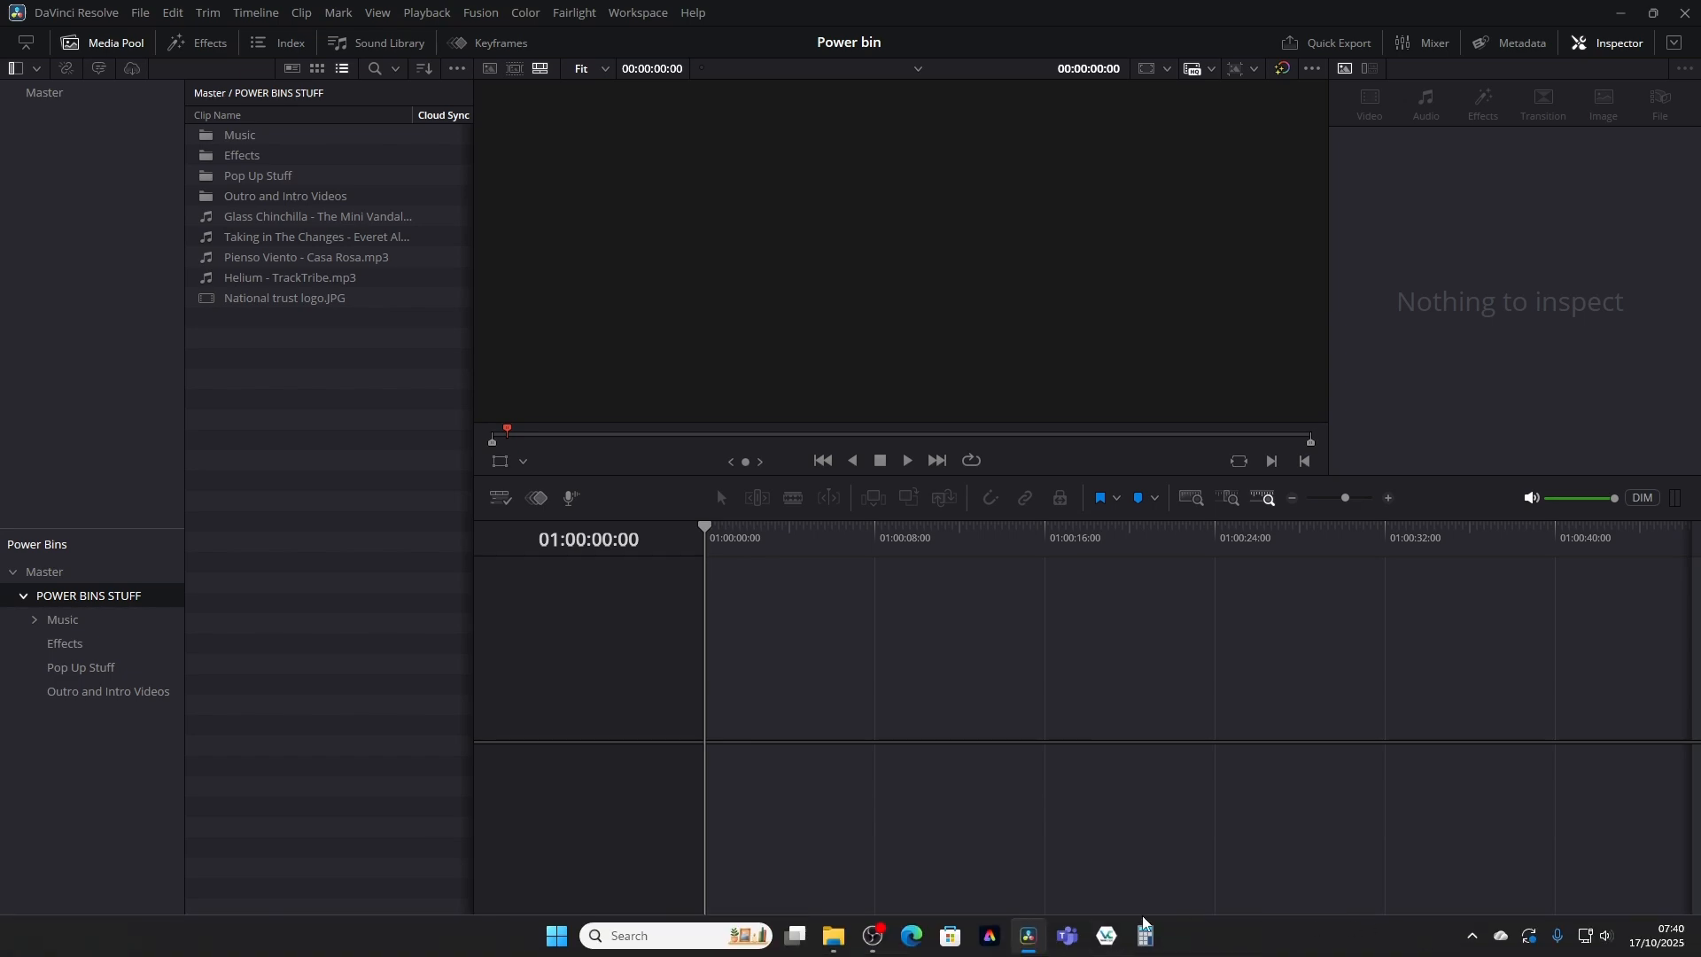
mouse_move(847, 940)
click(869, 840)
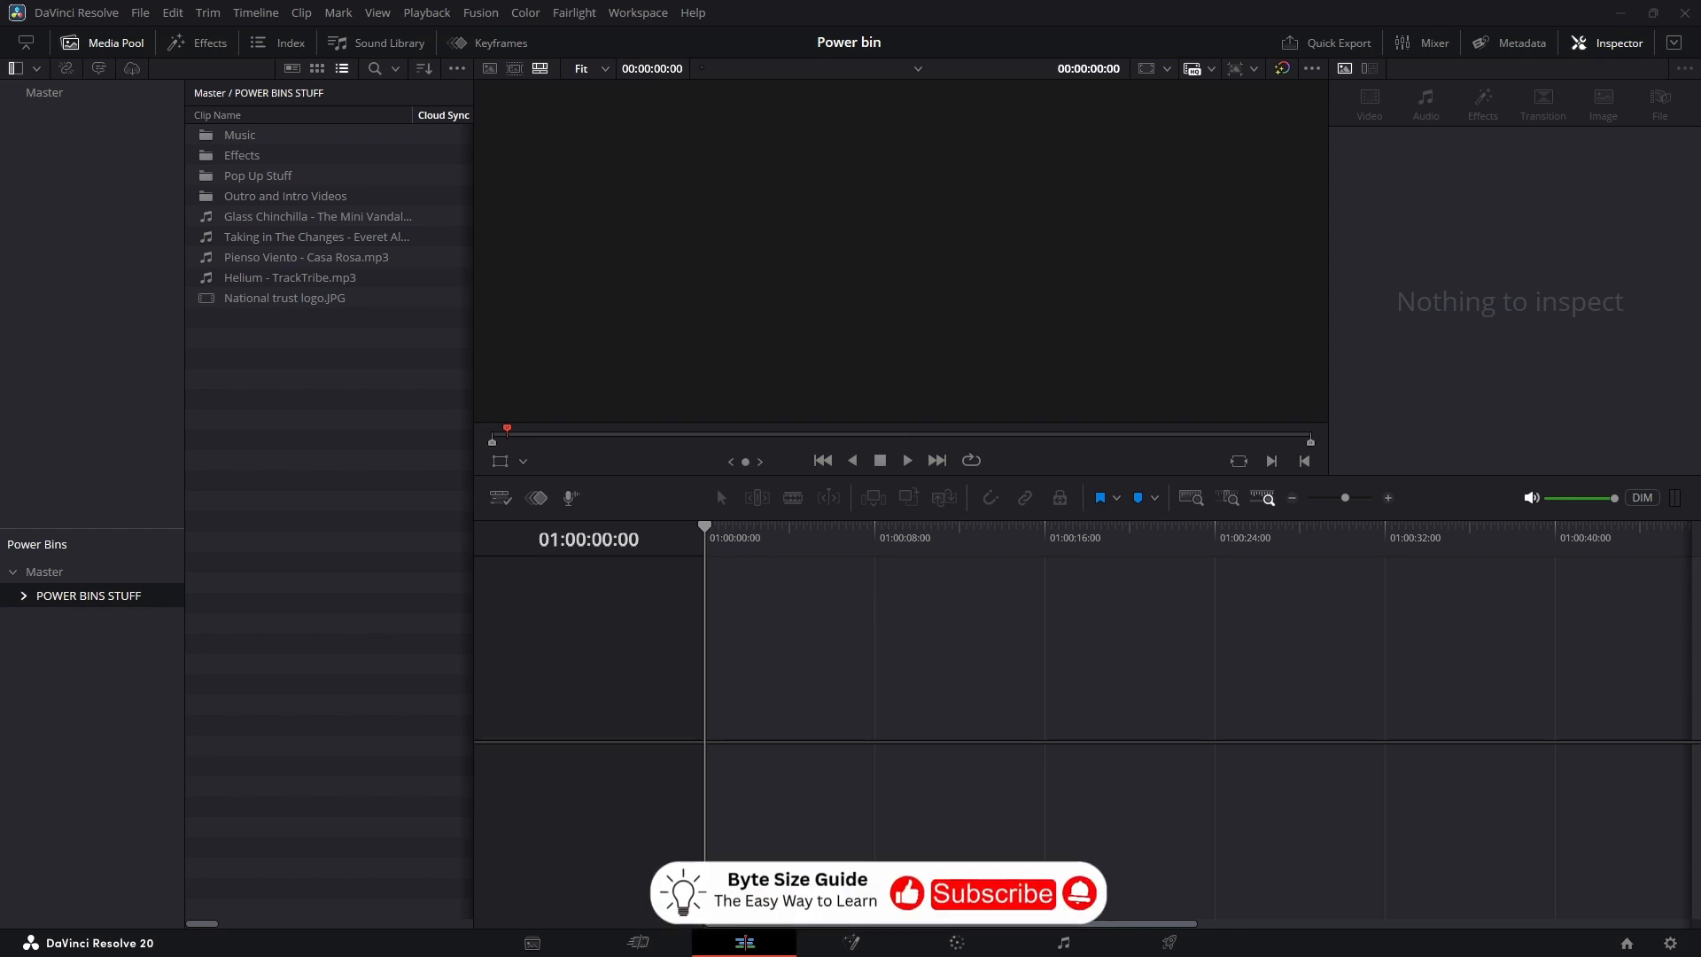
Step: Create a new bin named "TITLES FROM TIMELINE" in the Power Bins Master bin
right_click(45, 572)
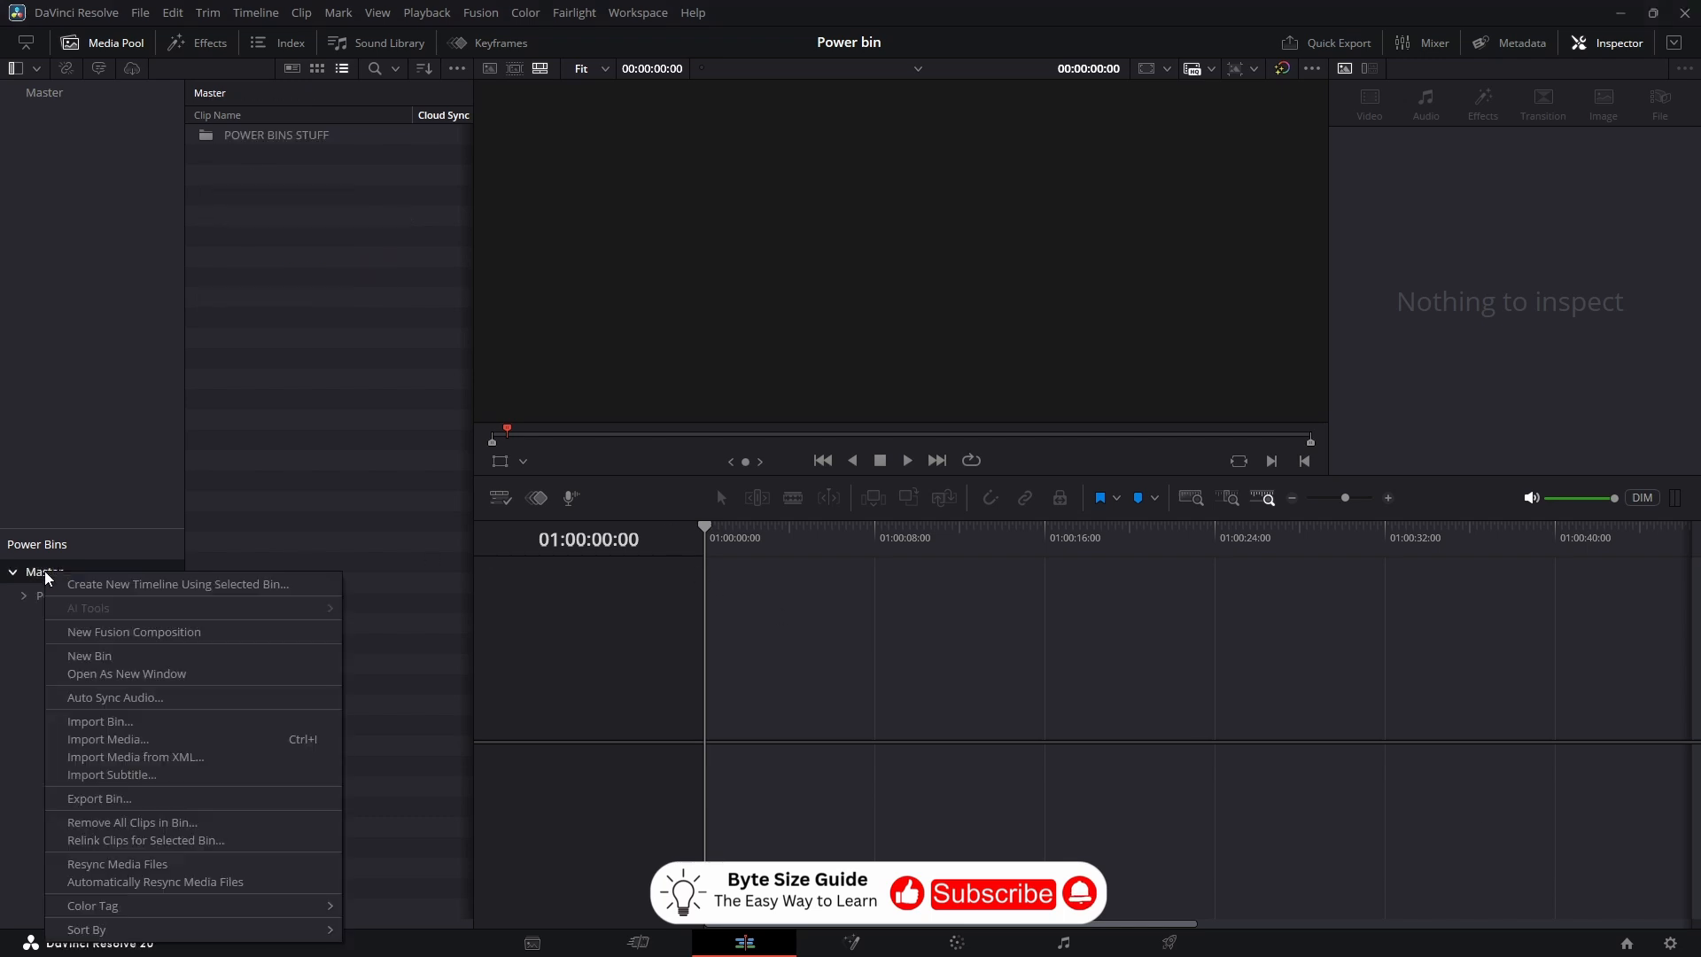
click(99, 656)
text(TITLES FROM TIMELINE)
key(Return)
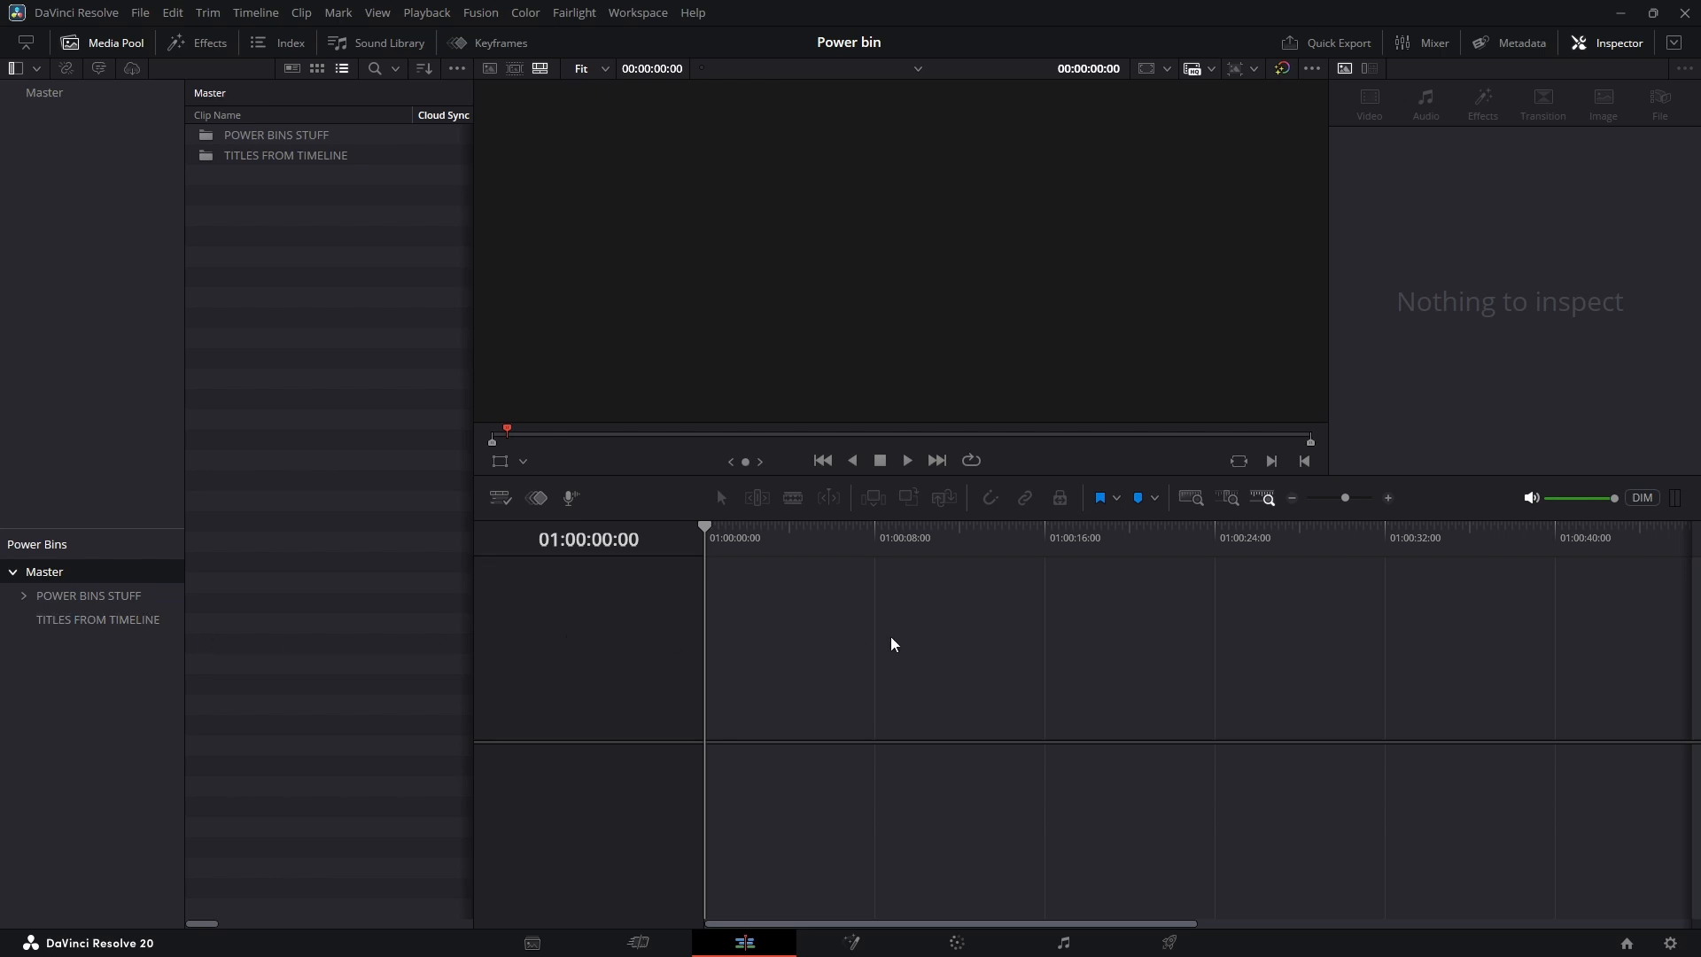
Step: Place a Text+ title on a new timeline, extend its end to about 43 seconds and select it
click(200, 45)
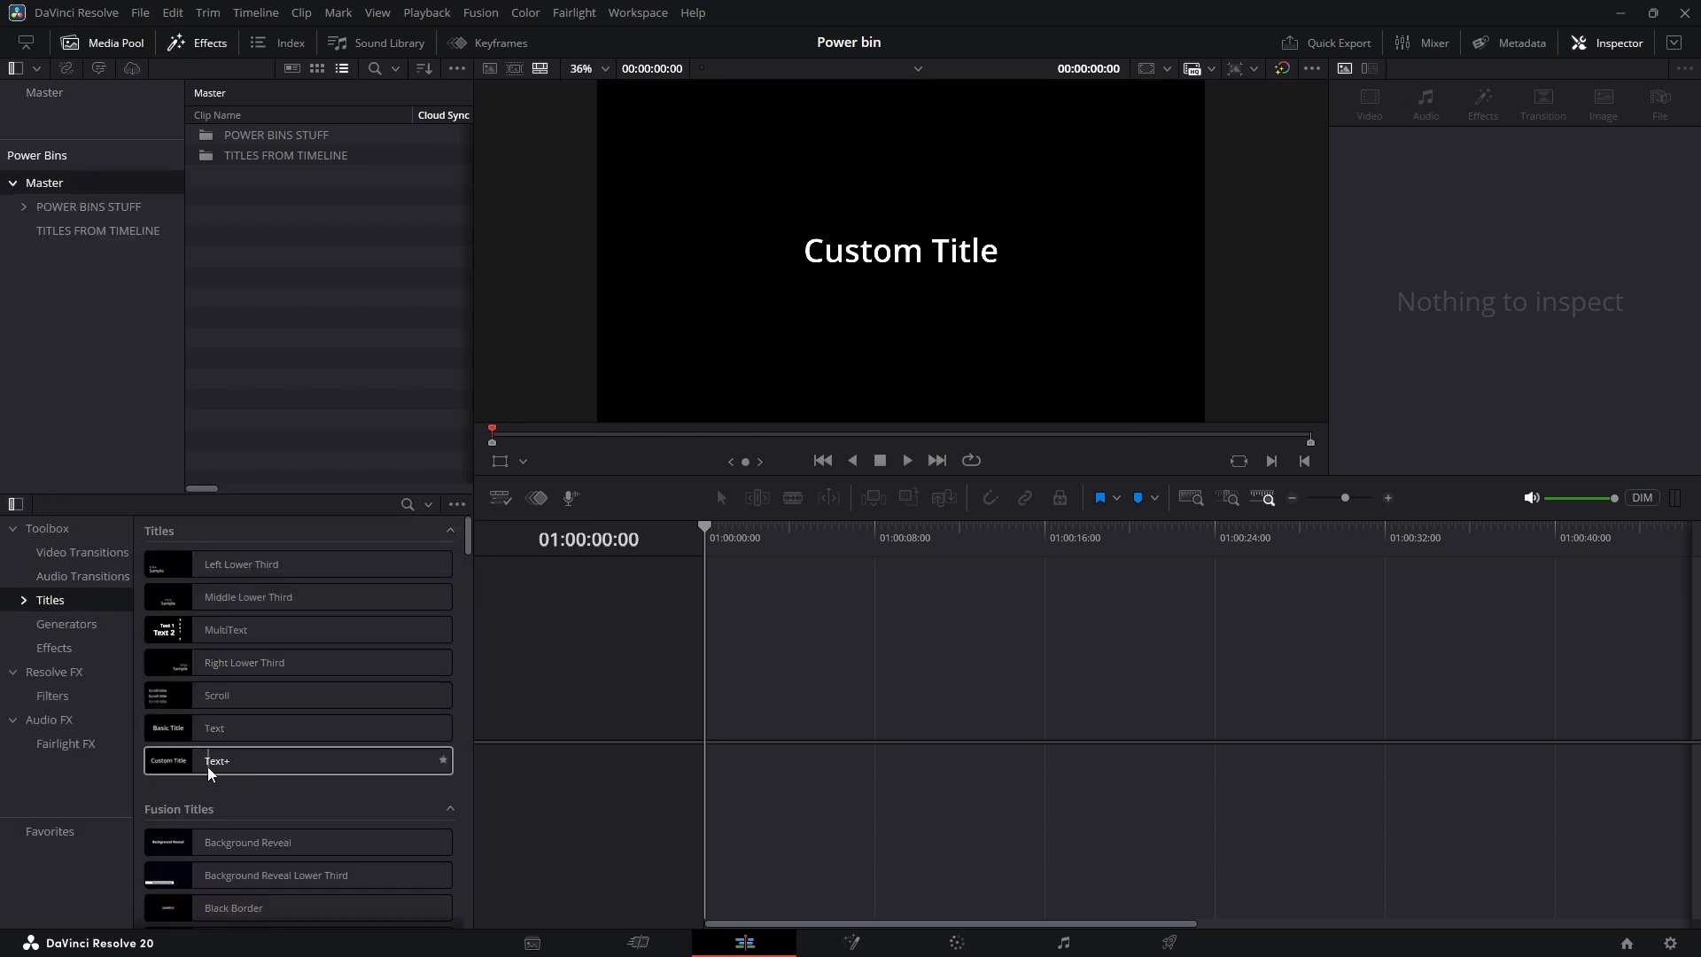
drag(241, 766, 1172, 700)
click(884, 701)
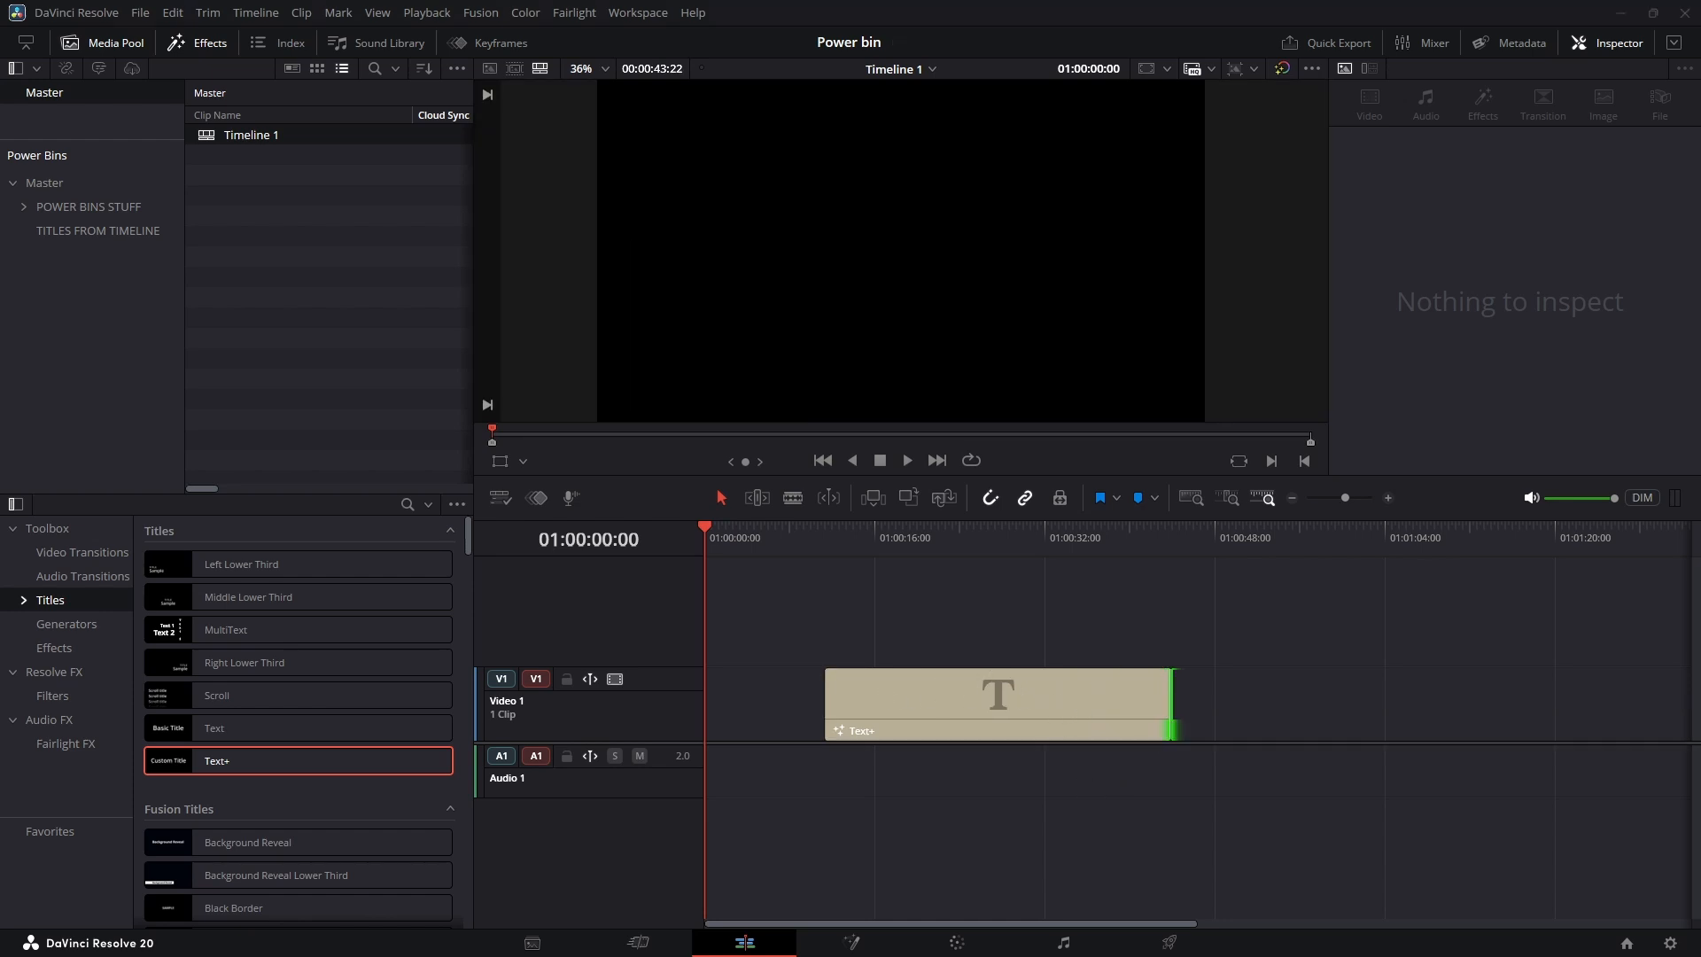
click(1050, 729)
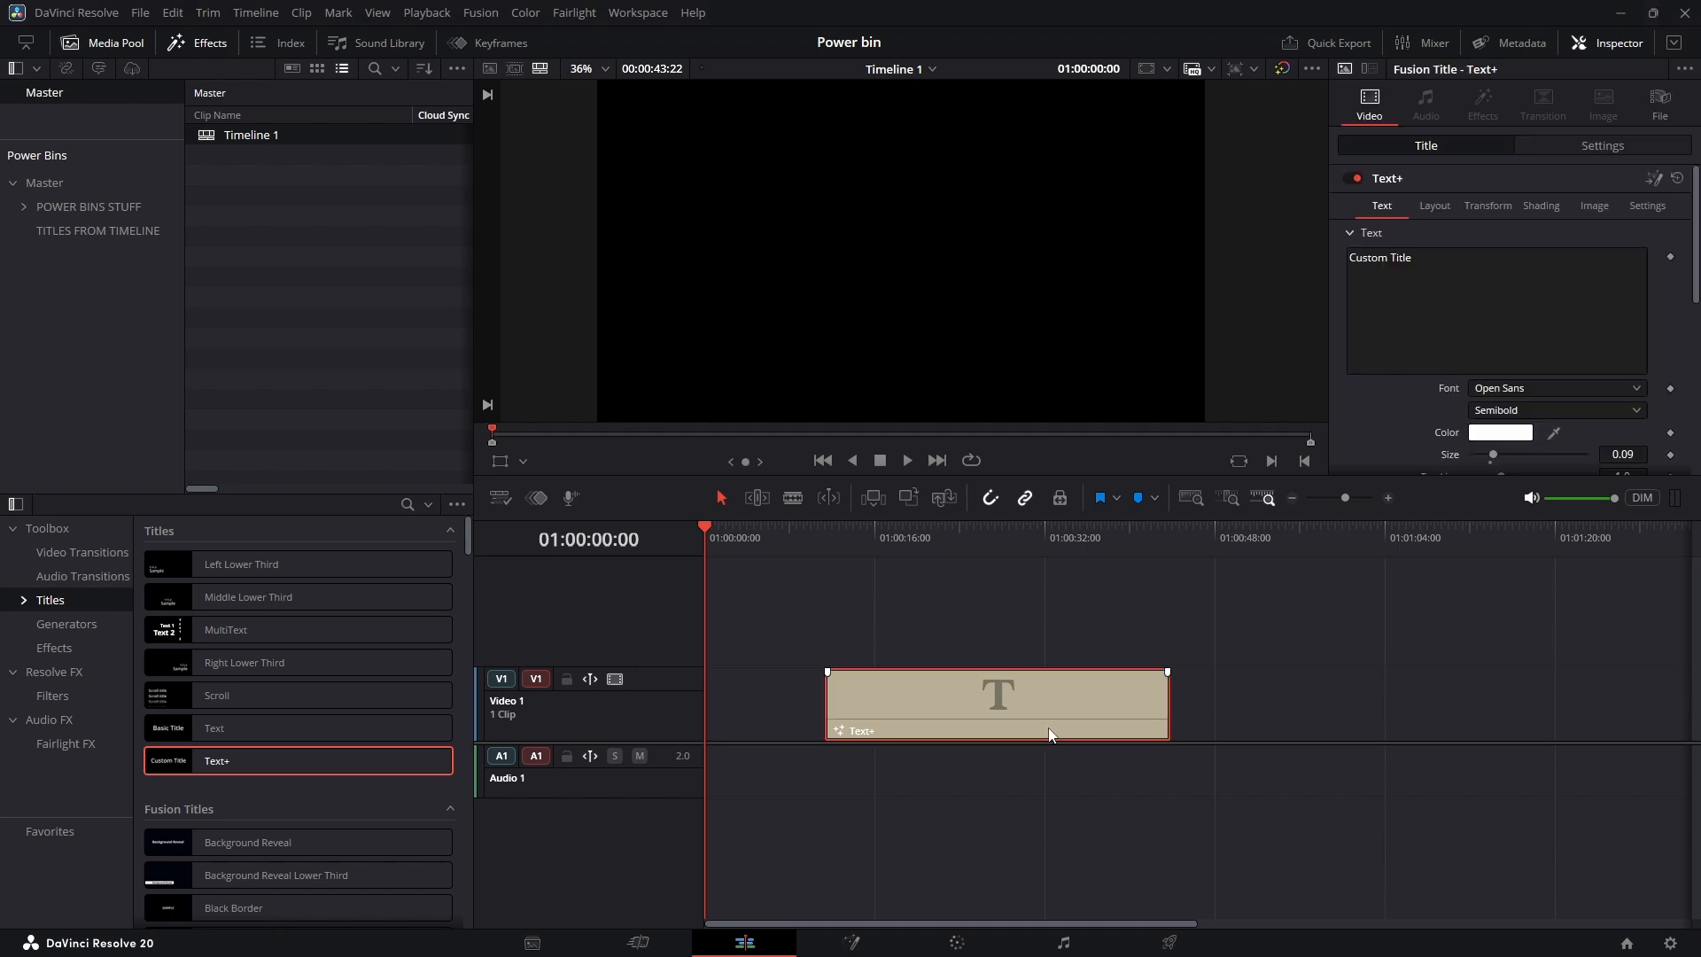
Step: Show the Text+ title at about 01:00:22:06 and change its text to "Power Bins are Great"
drag(699, 535, 941, 567)
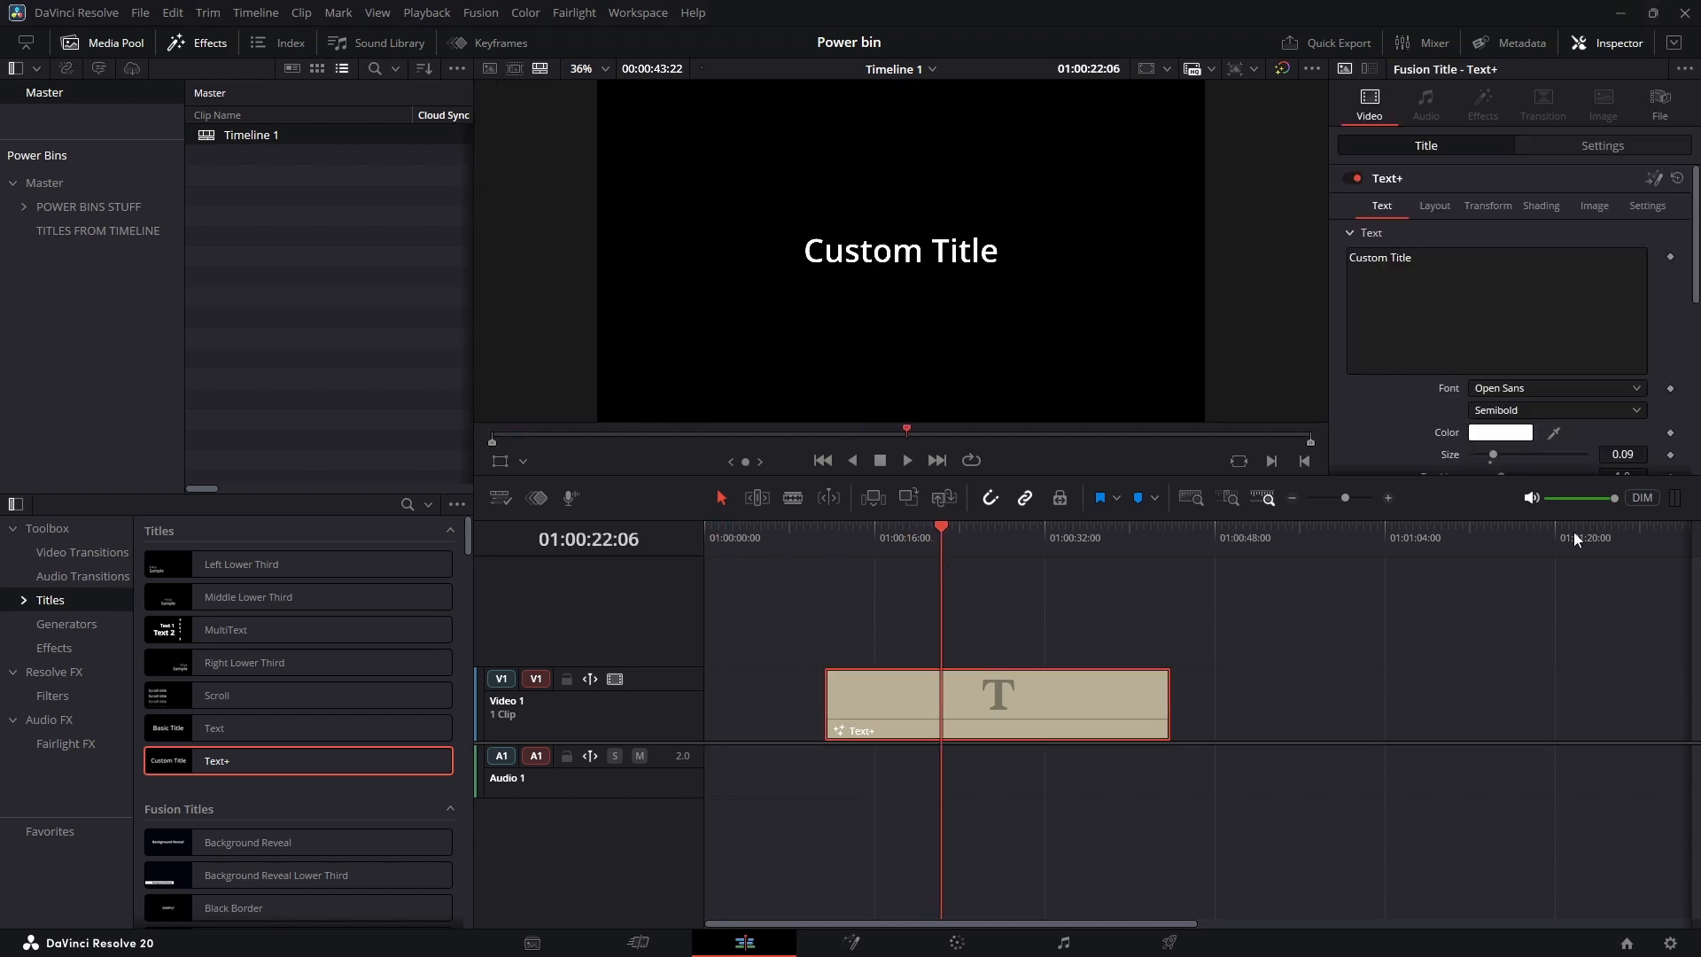
drag(1434, 263, 1347, 260)
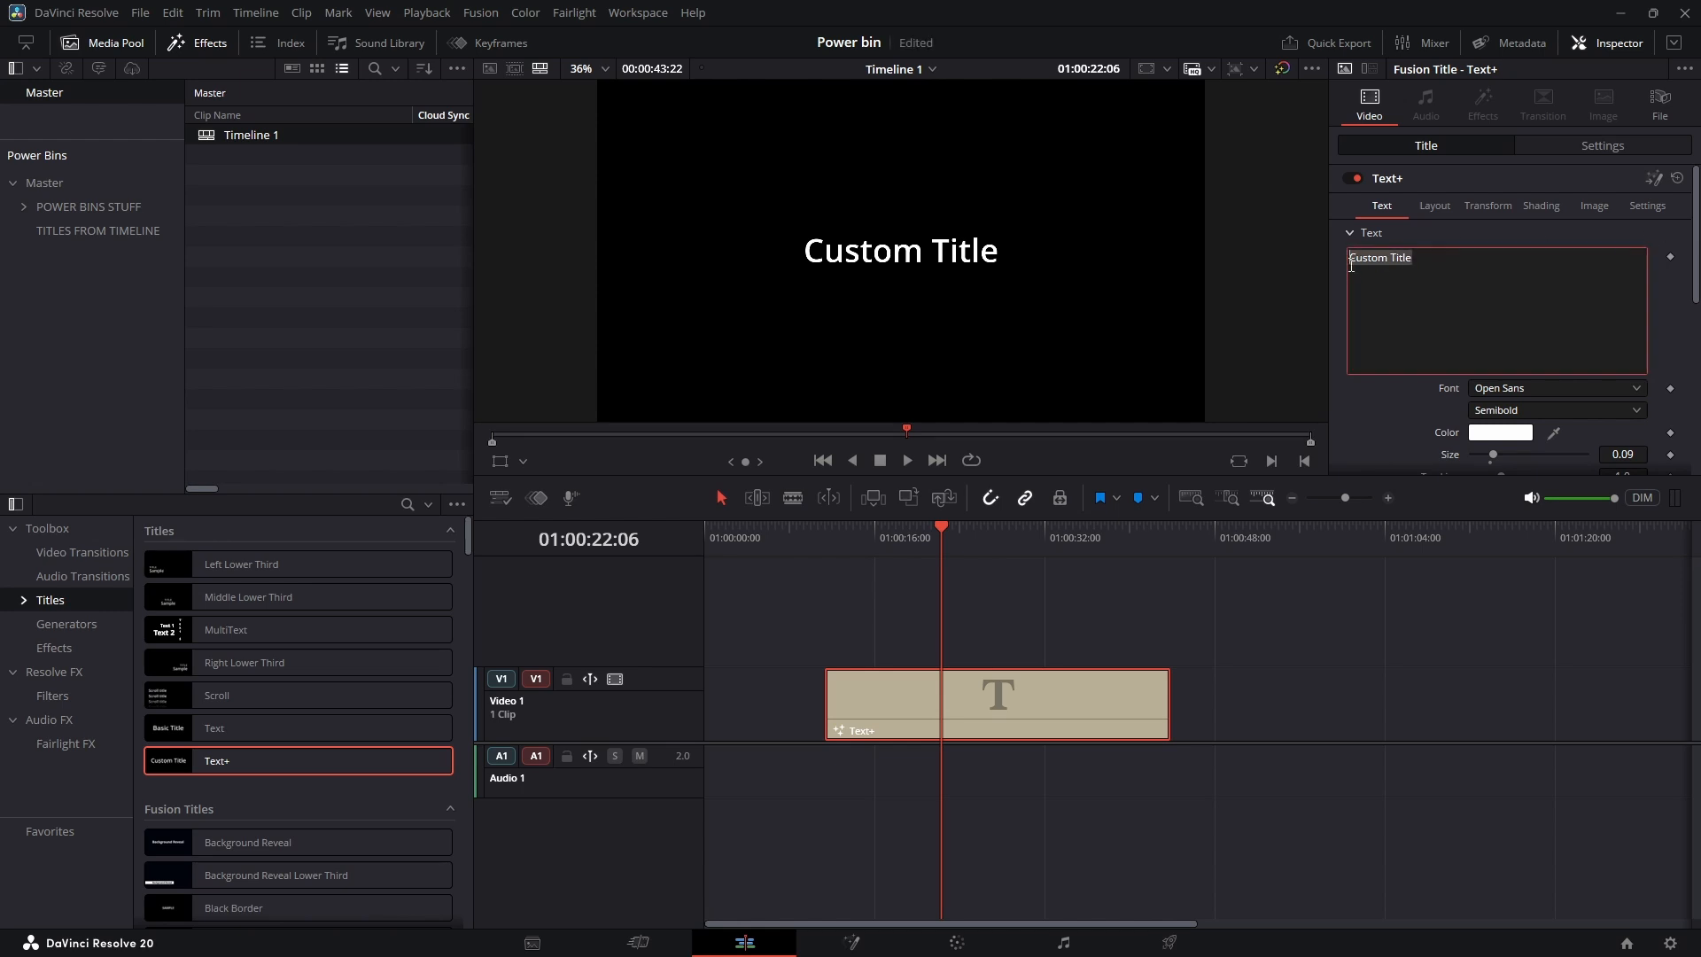
text(Po)
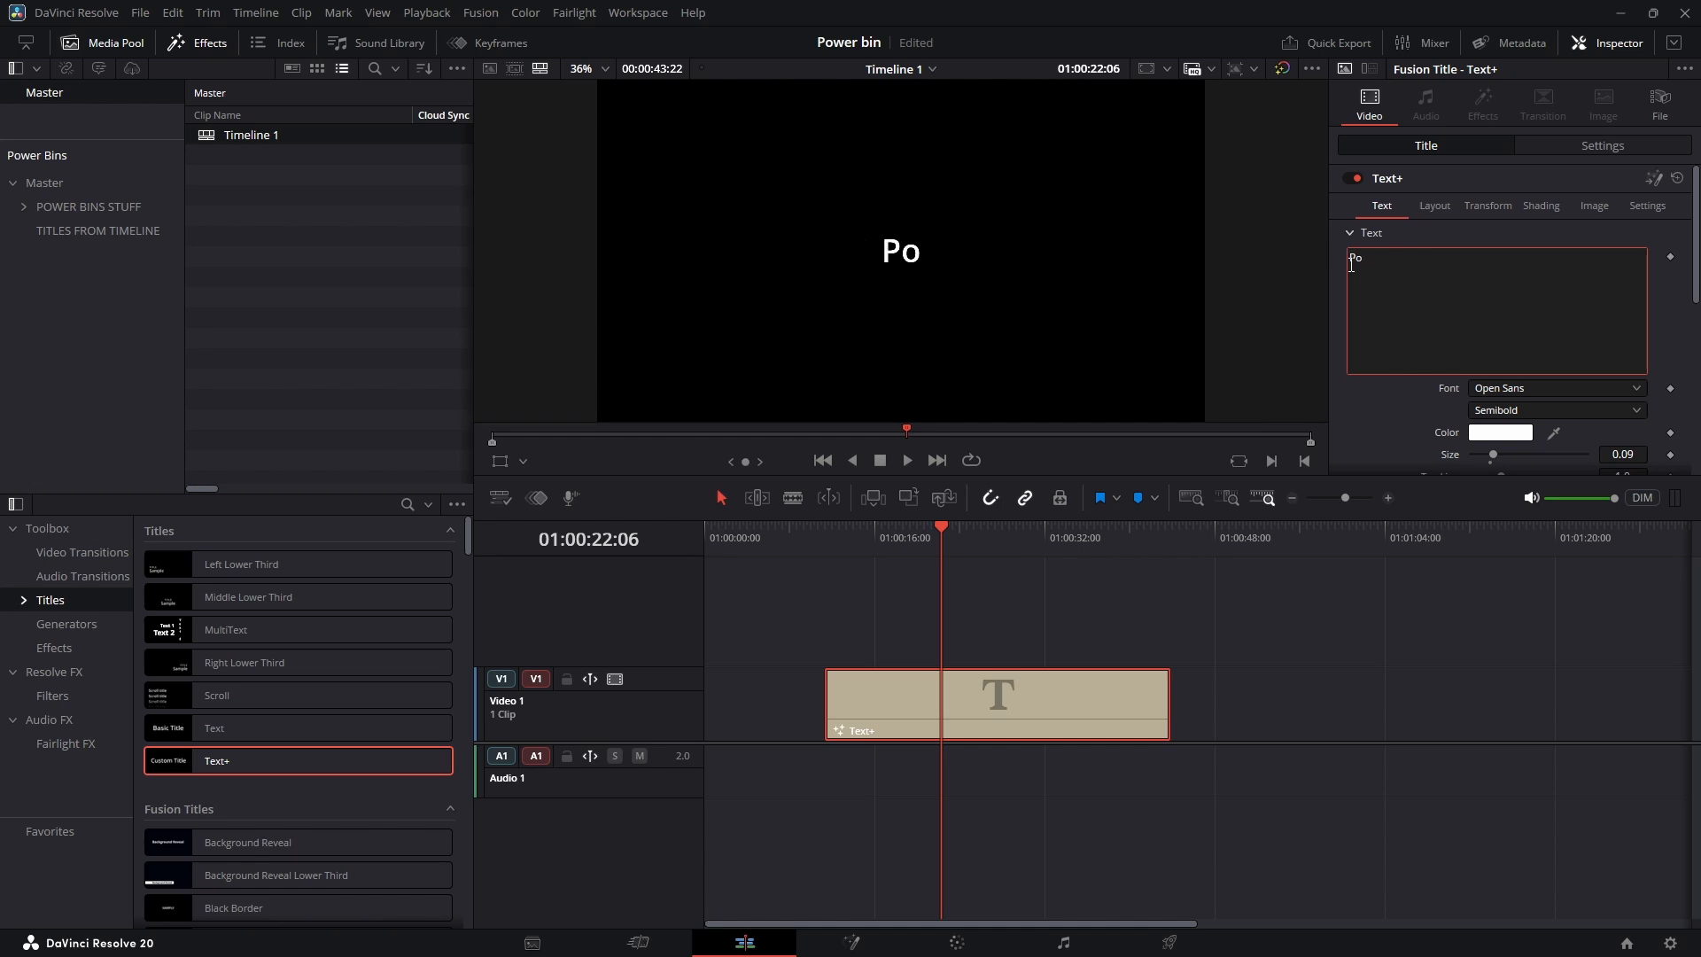
text(wer Bi)
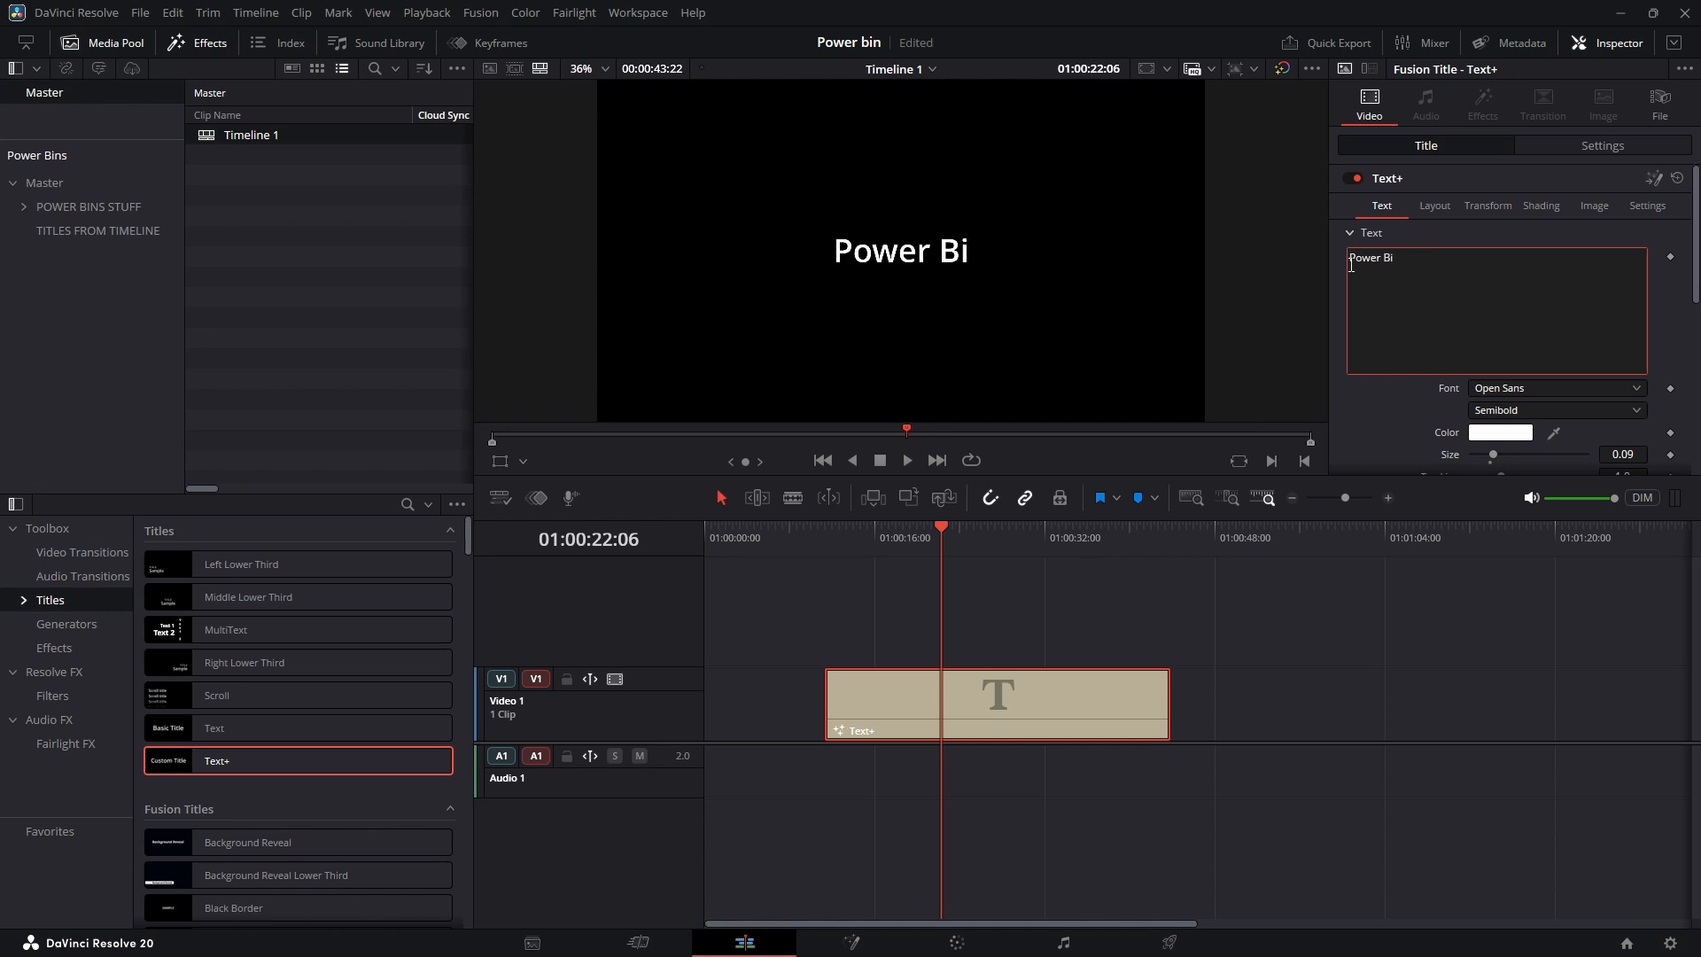
text(ns are )
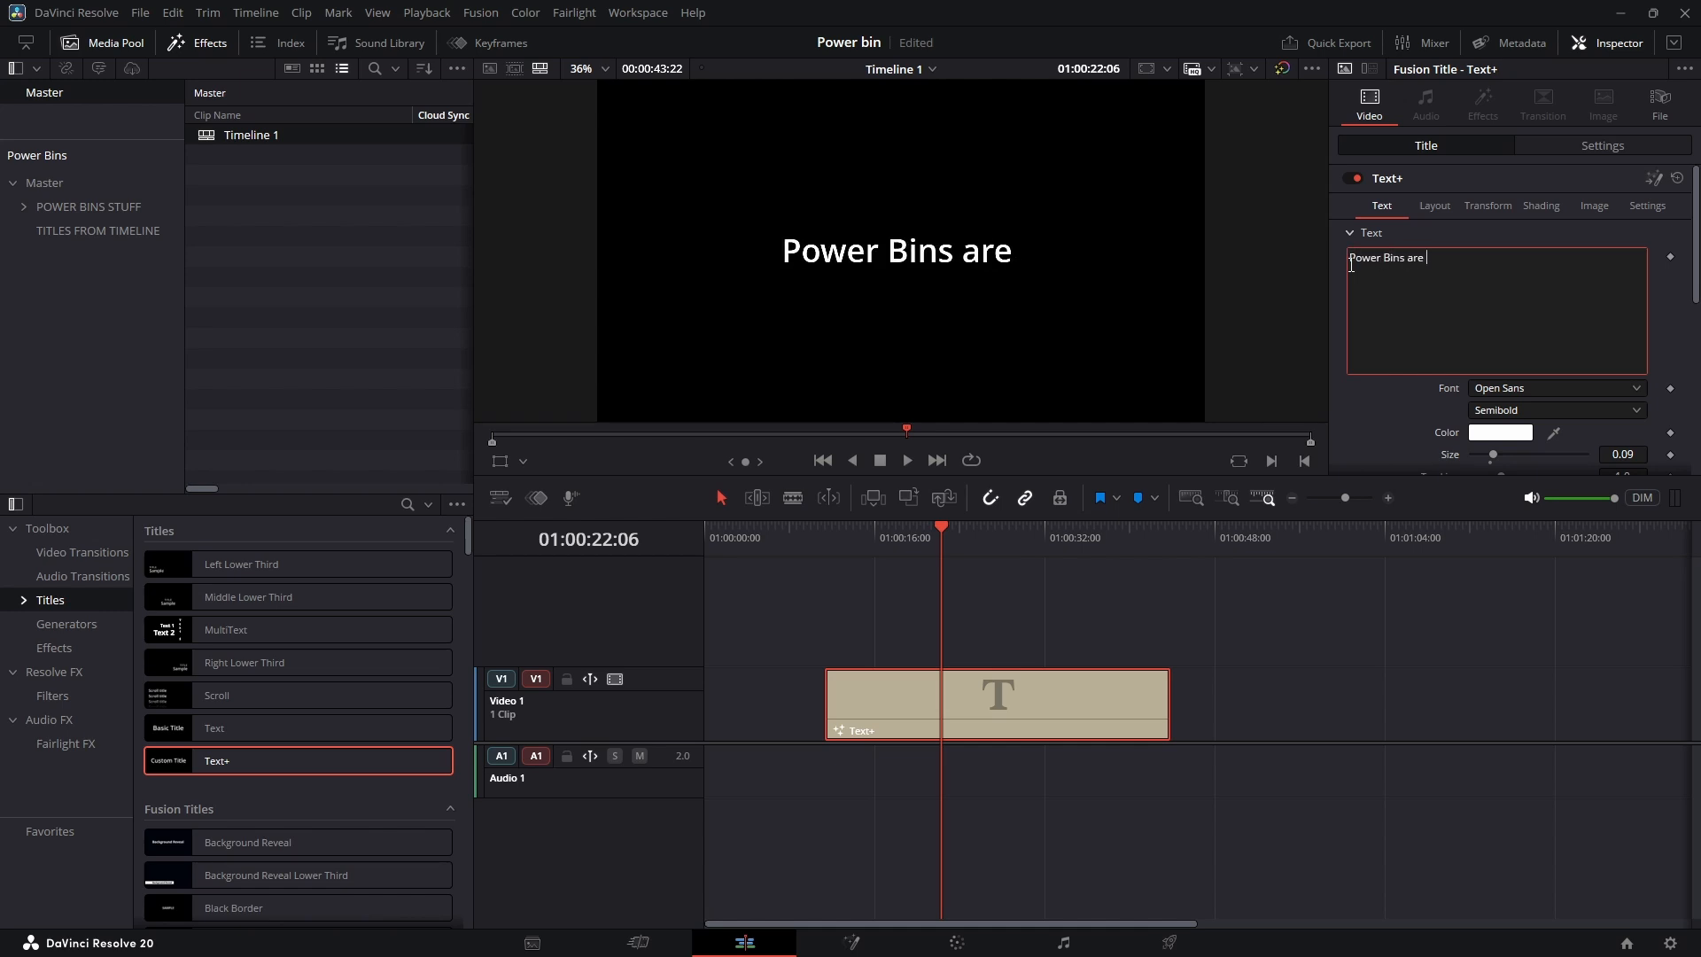
text(Great)
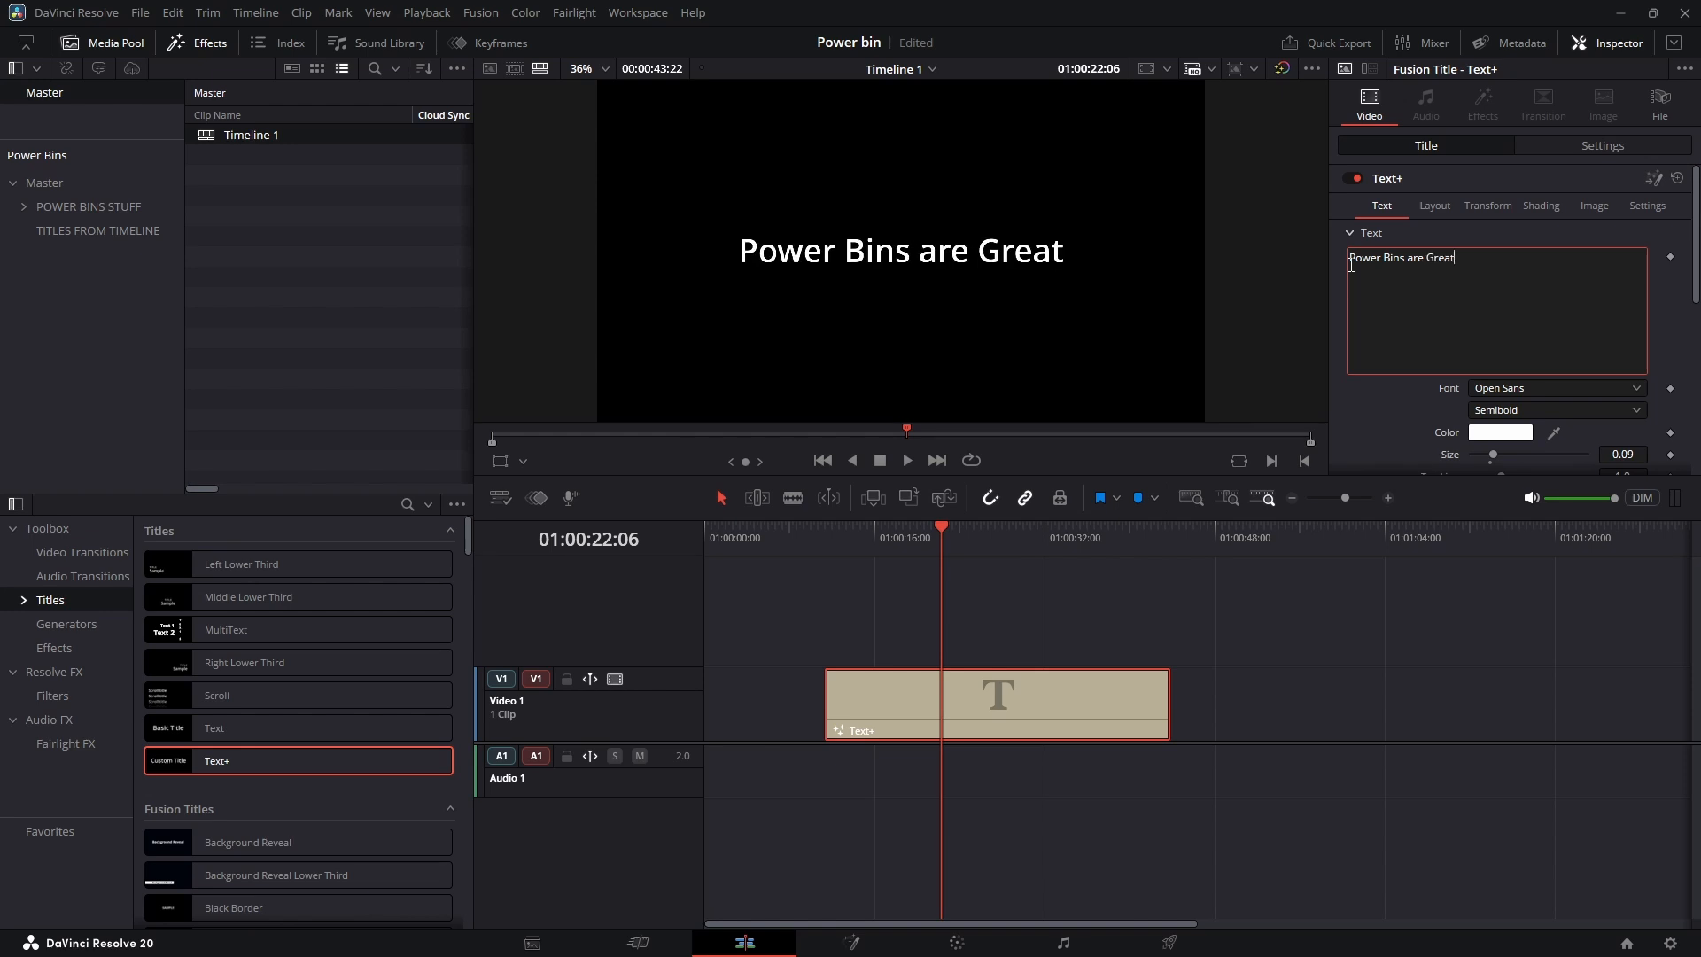
Step: Set the title's text color to green #55aa00
click(1500, 432)
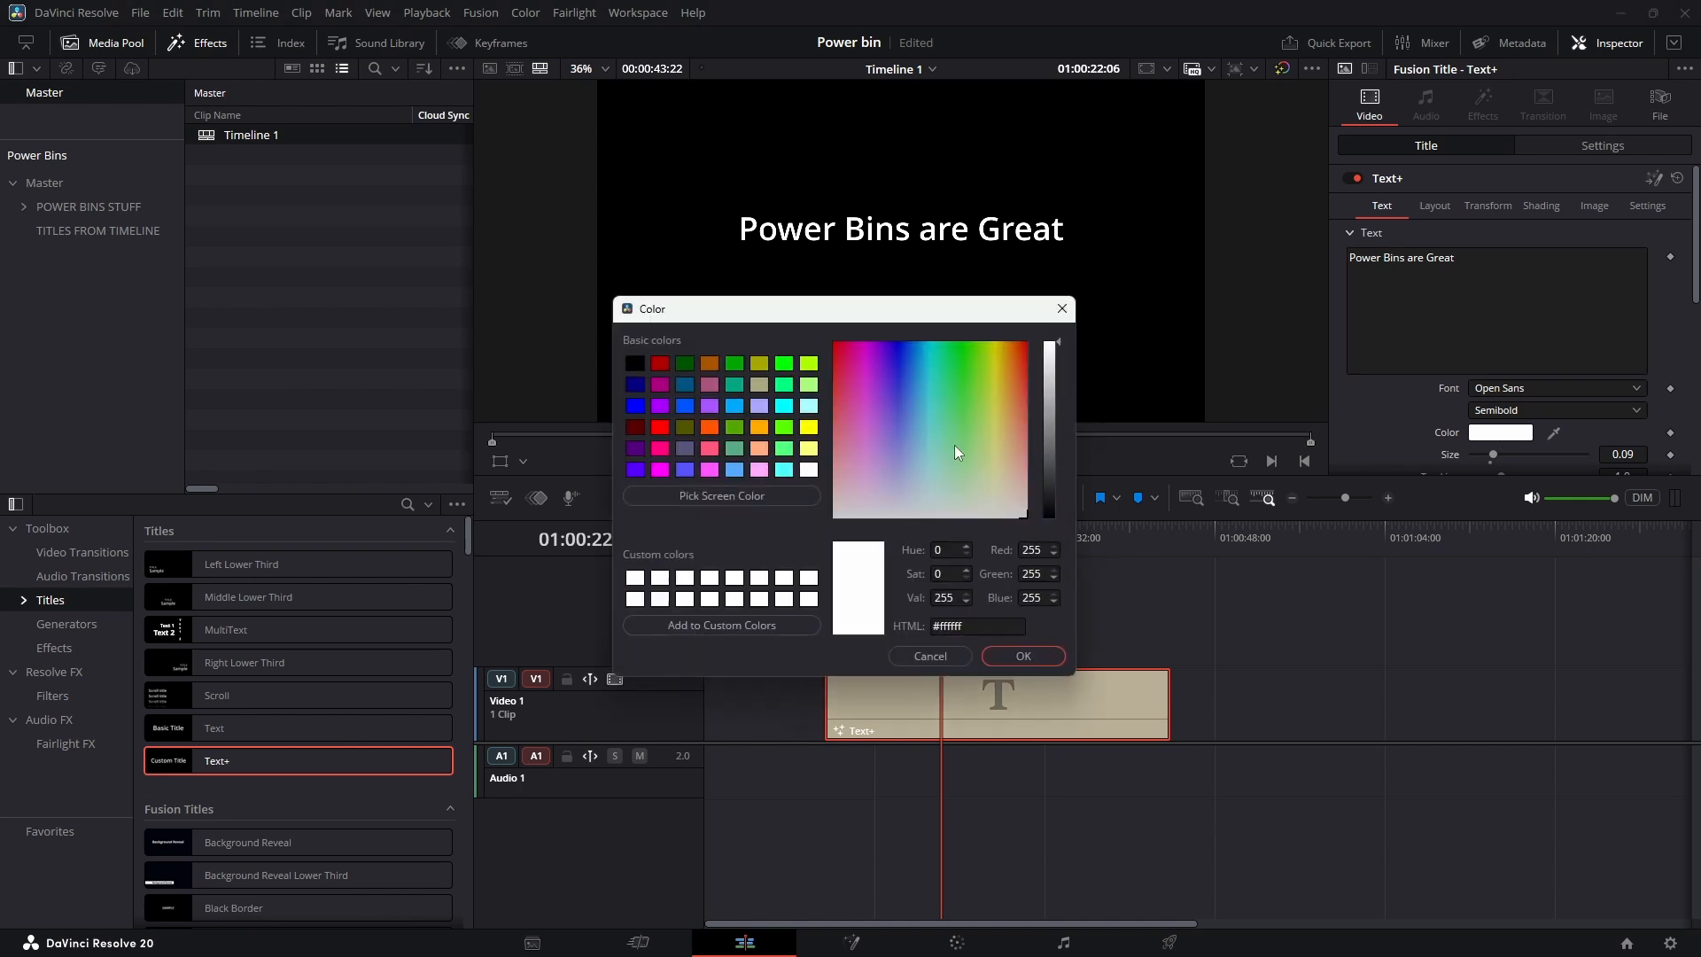
click(735, 431)
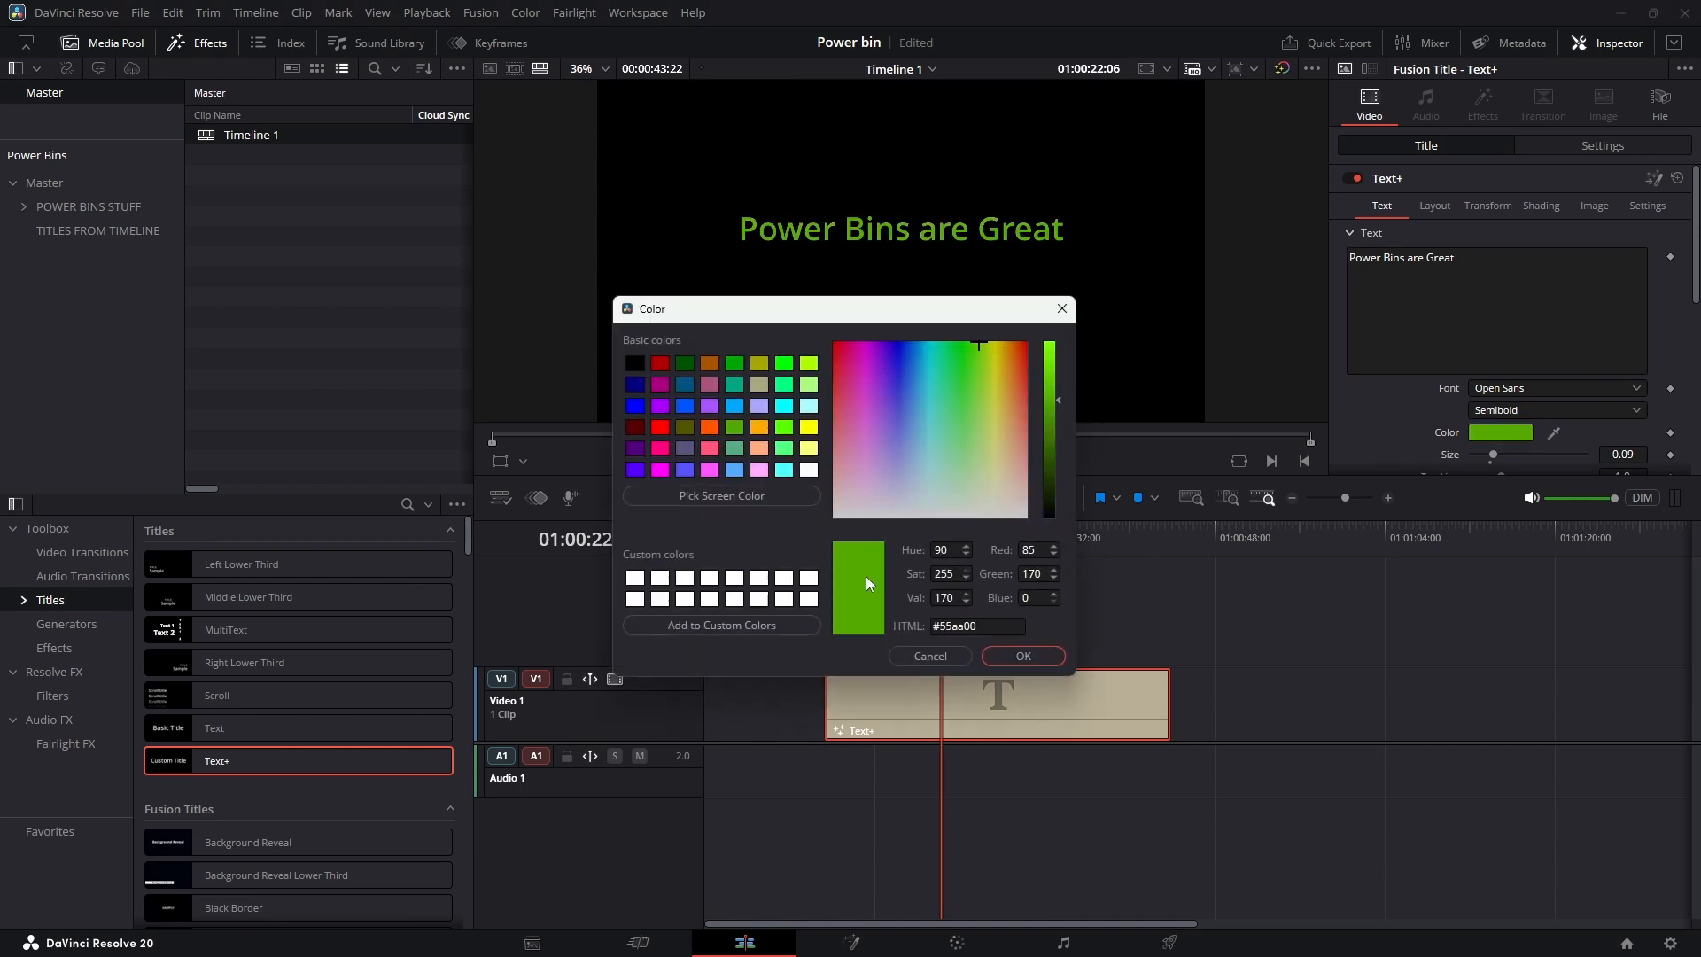
click(1001, 657)
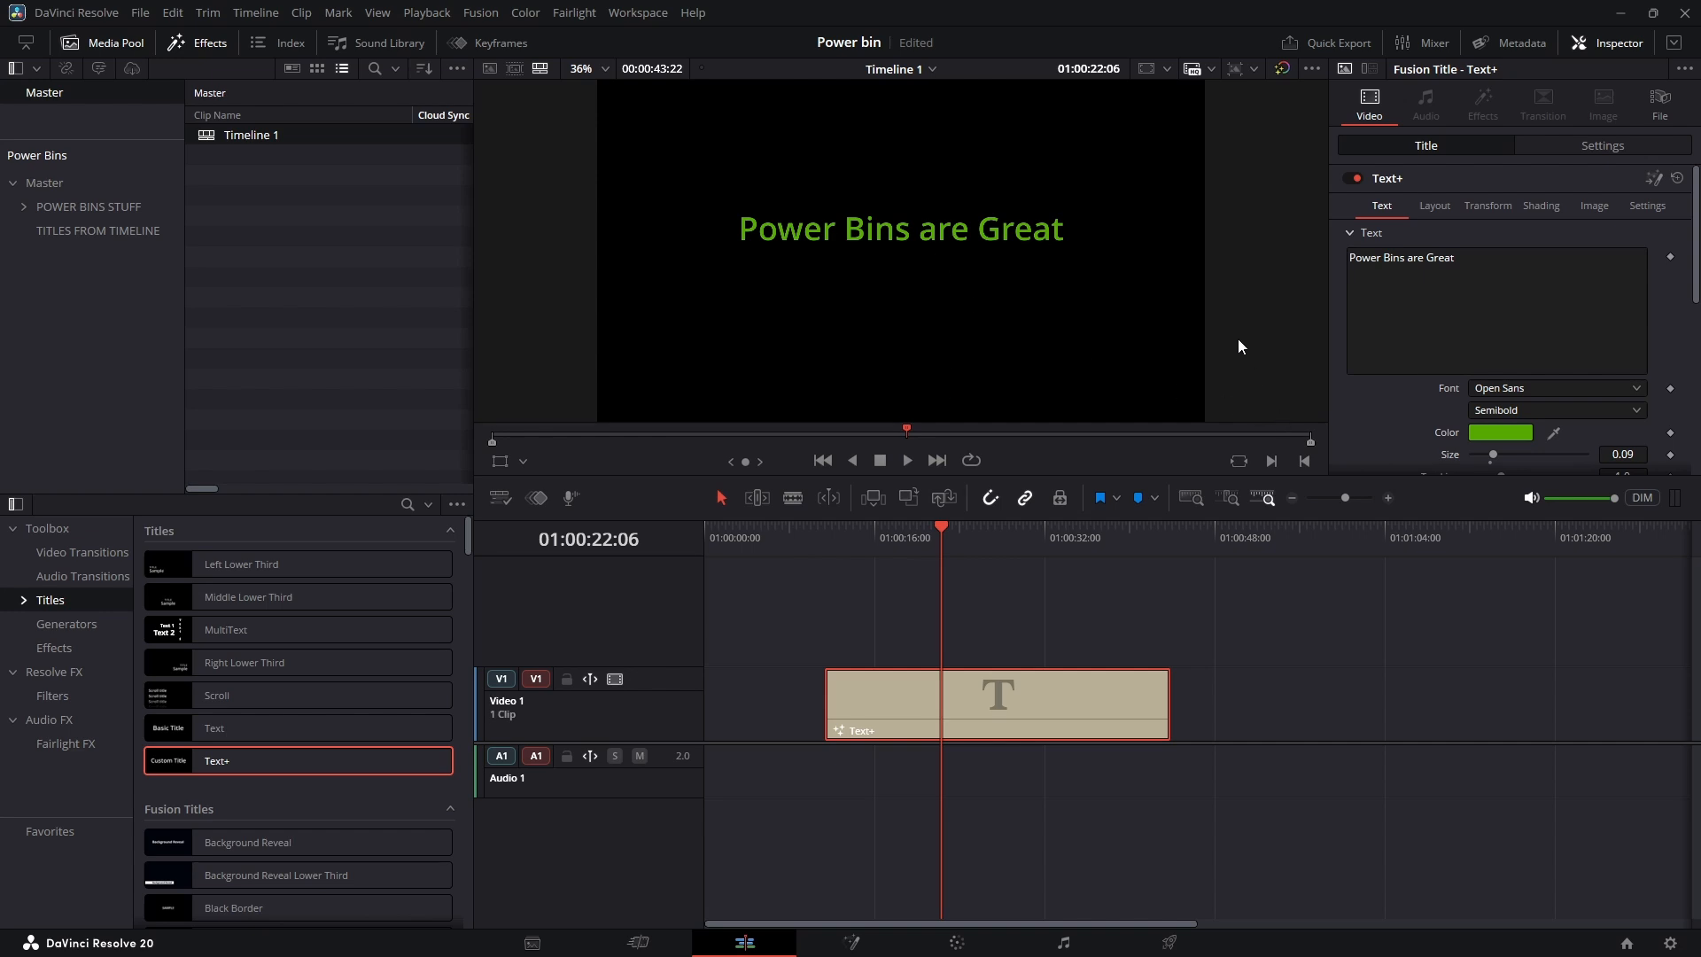
Step: Scale down the title with the Transform overlay and move it to the lower-left corner of the frame
click(501, 460)
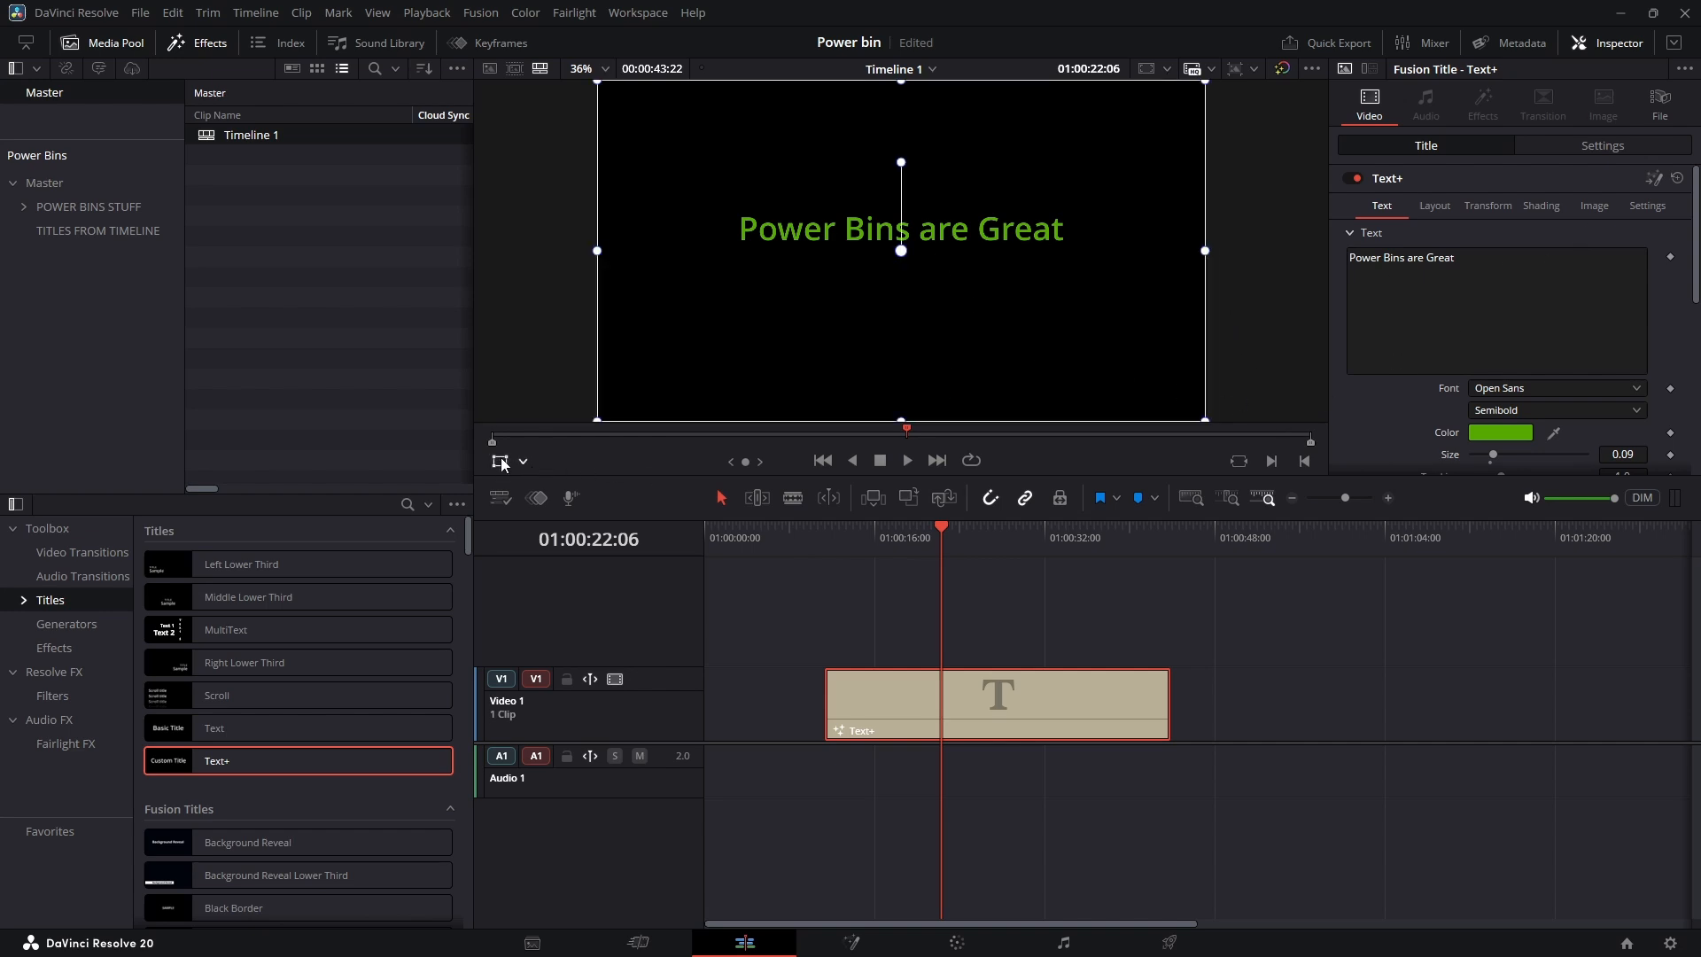
drag(1007, 241, 943, 363)
drag(1127, 219, 1081, 264)
drag(1012, 307, 925, 335)
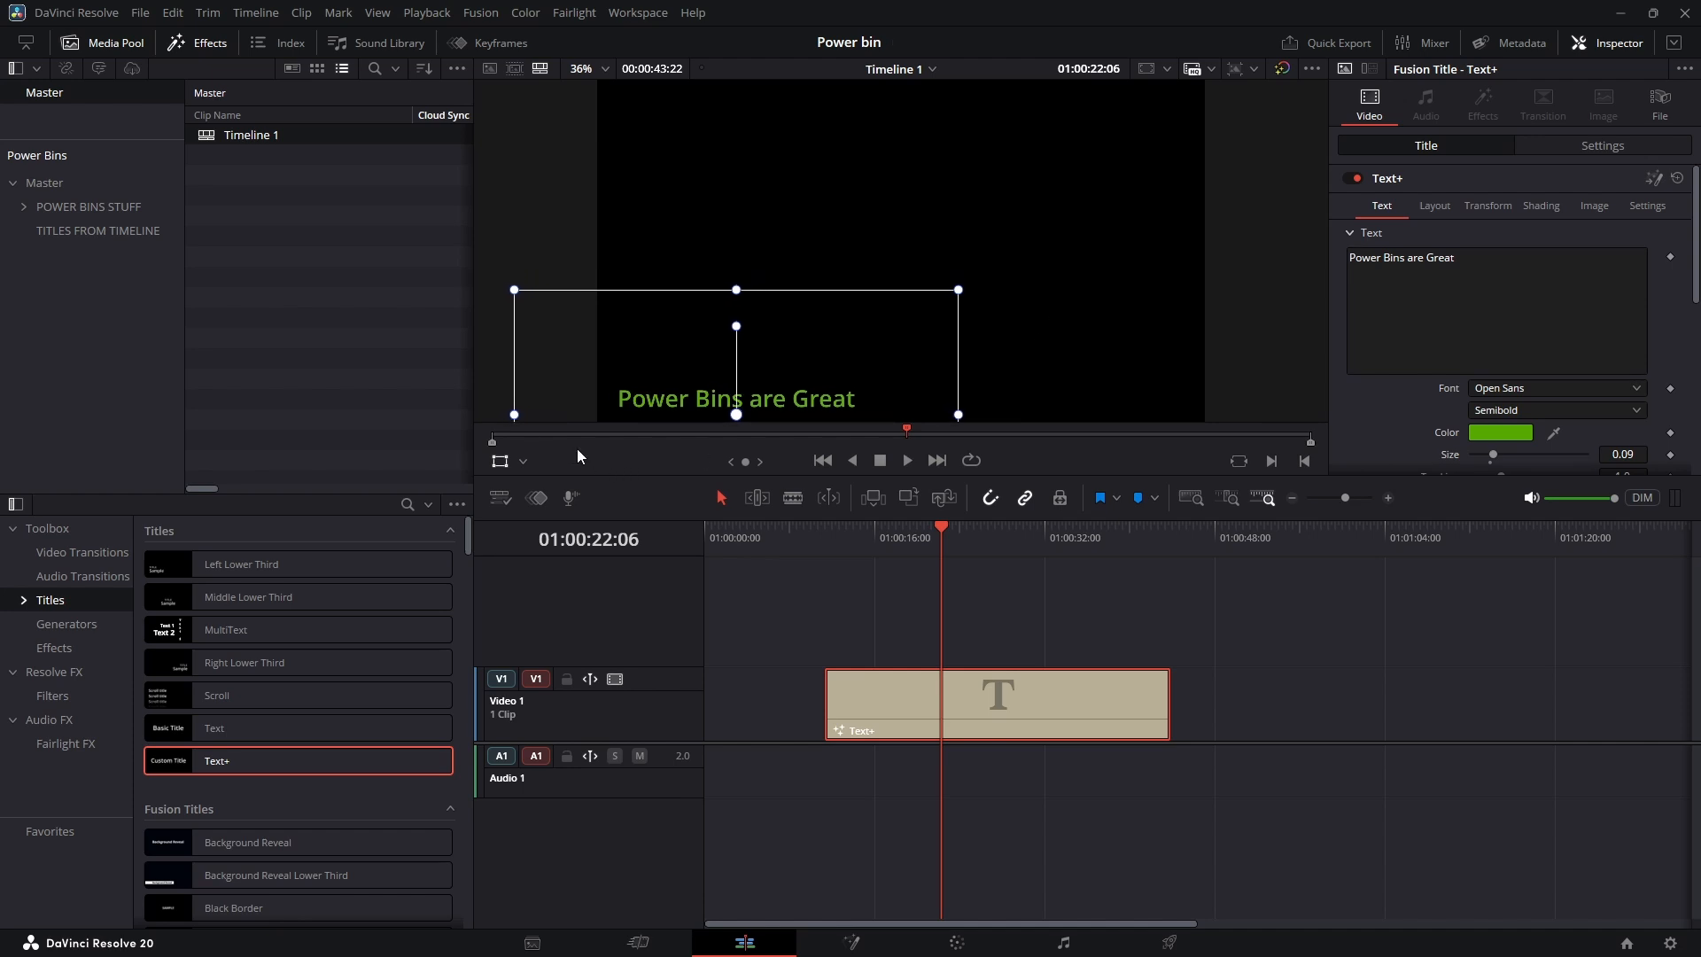
click(501, 461)
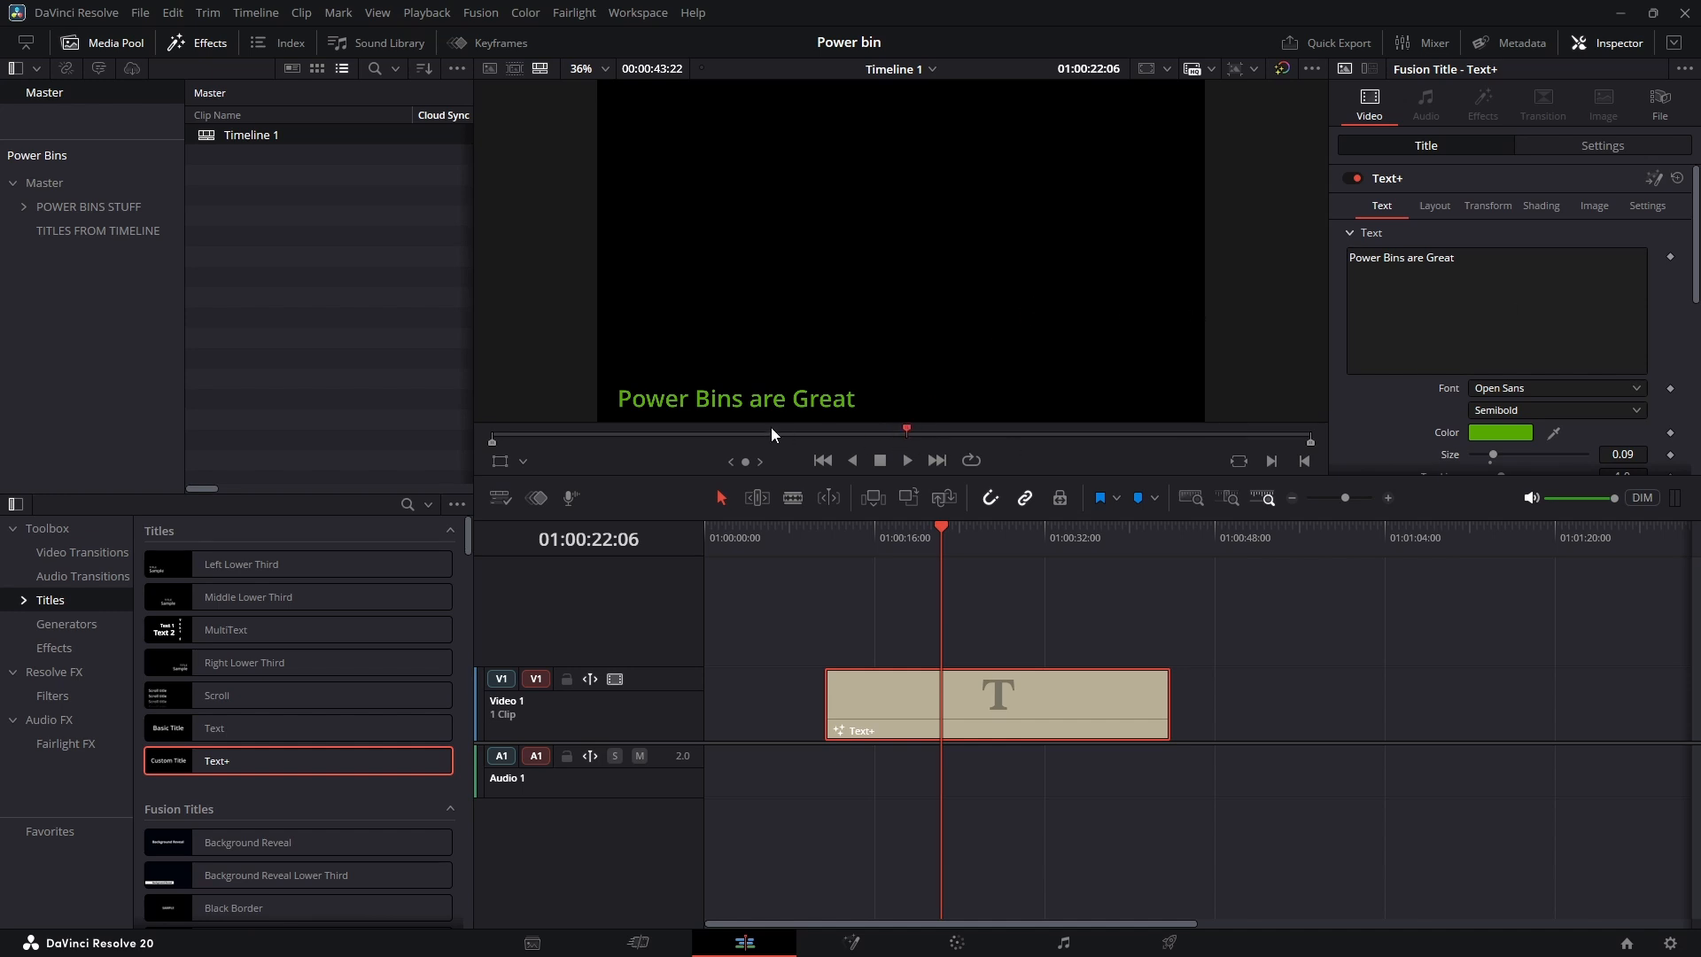
Step: Rename the Text+ title clip on the timeline as "Power Bins are Great"
click(1662, 99)
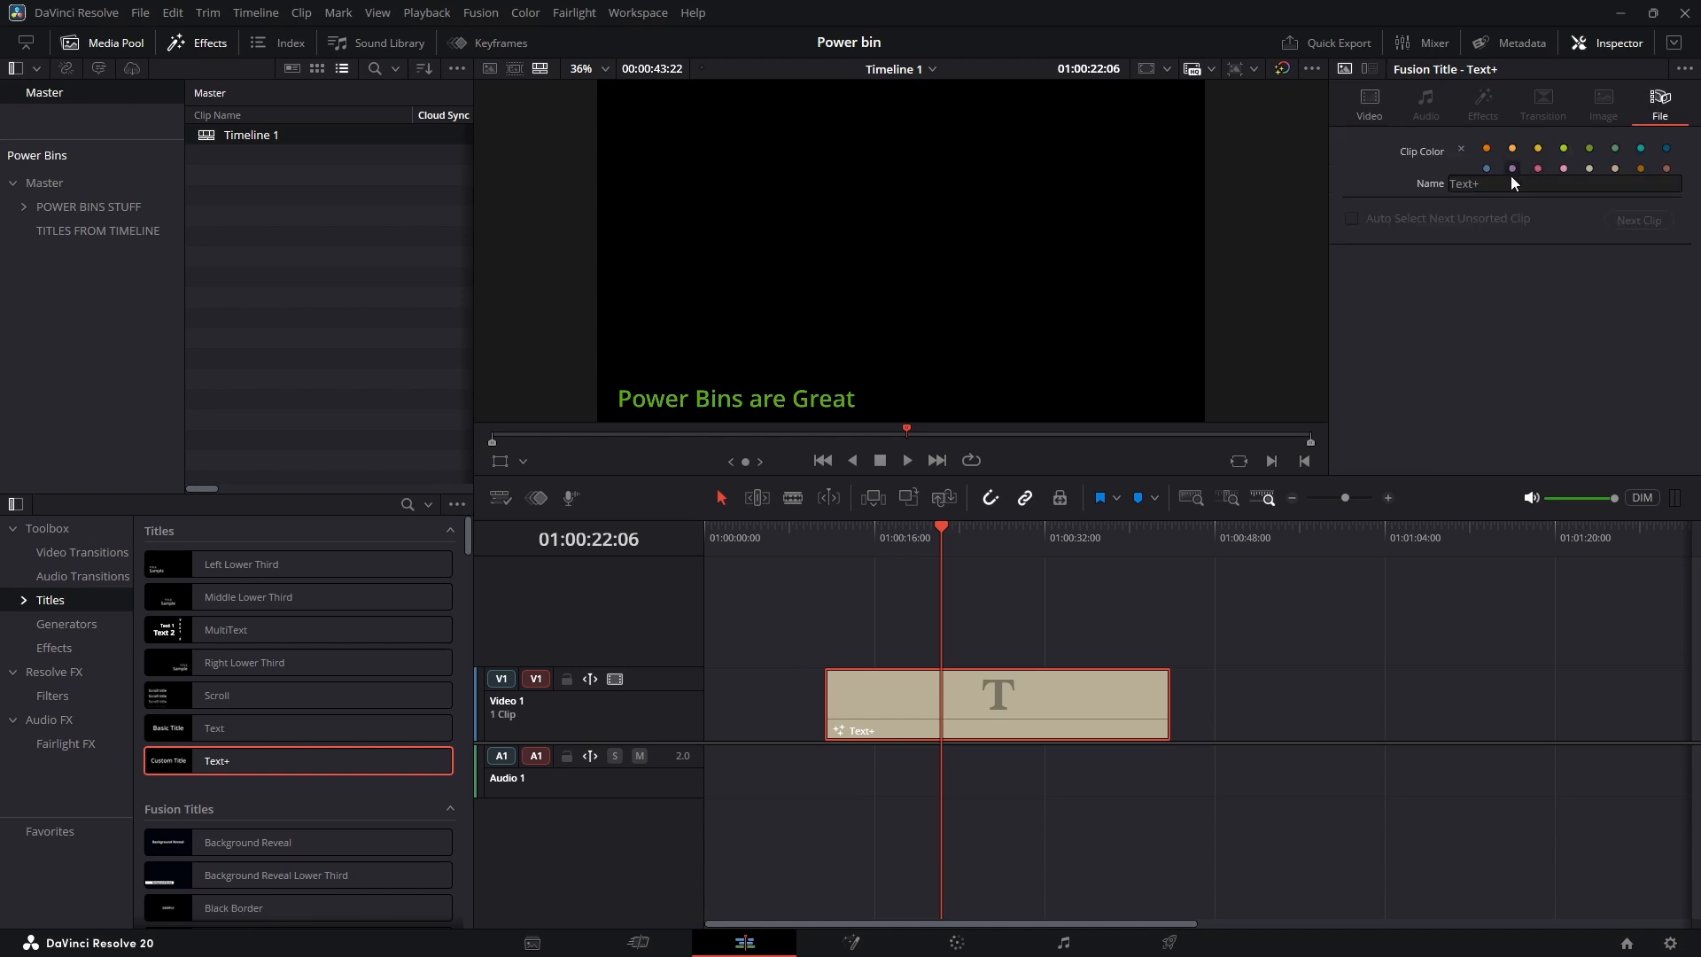
drag(1501, 179, 1433, 182)
text(Power Bins are GReat)
key(Return)
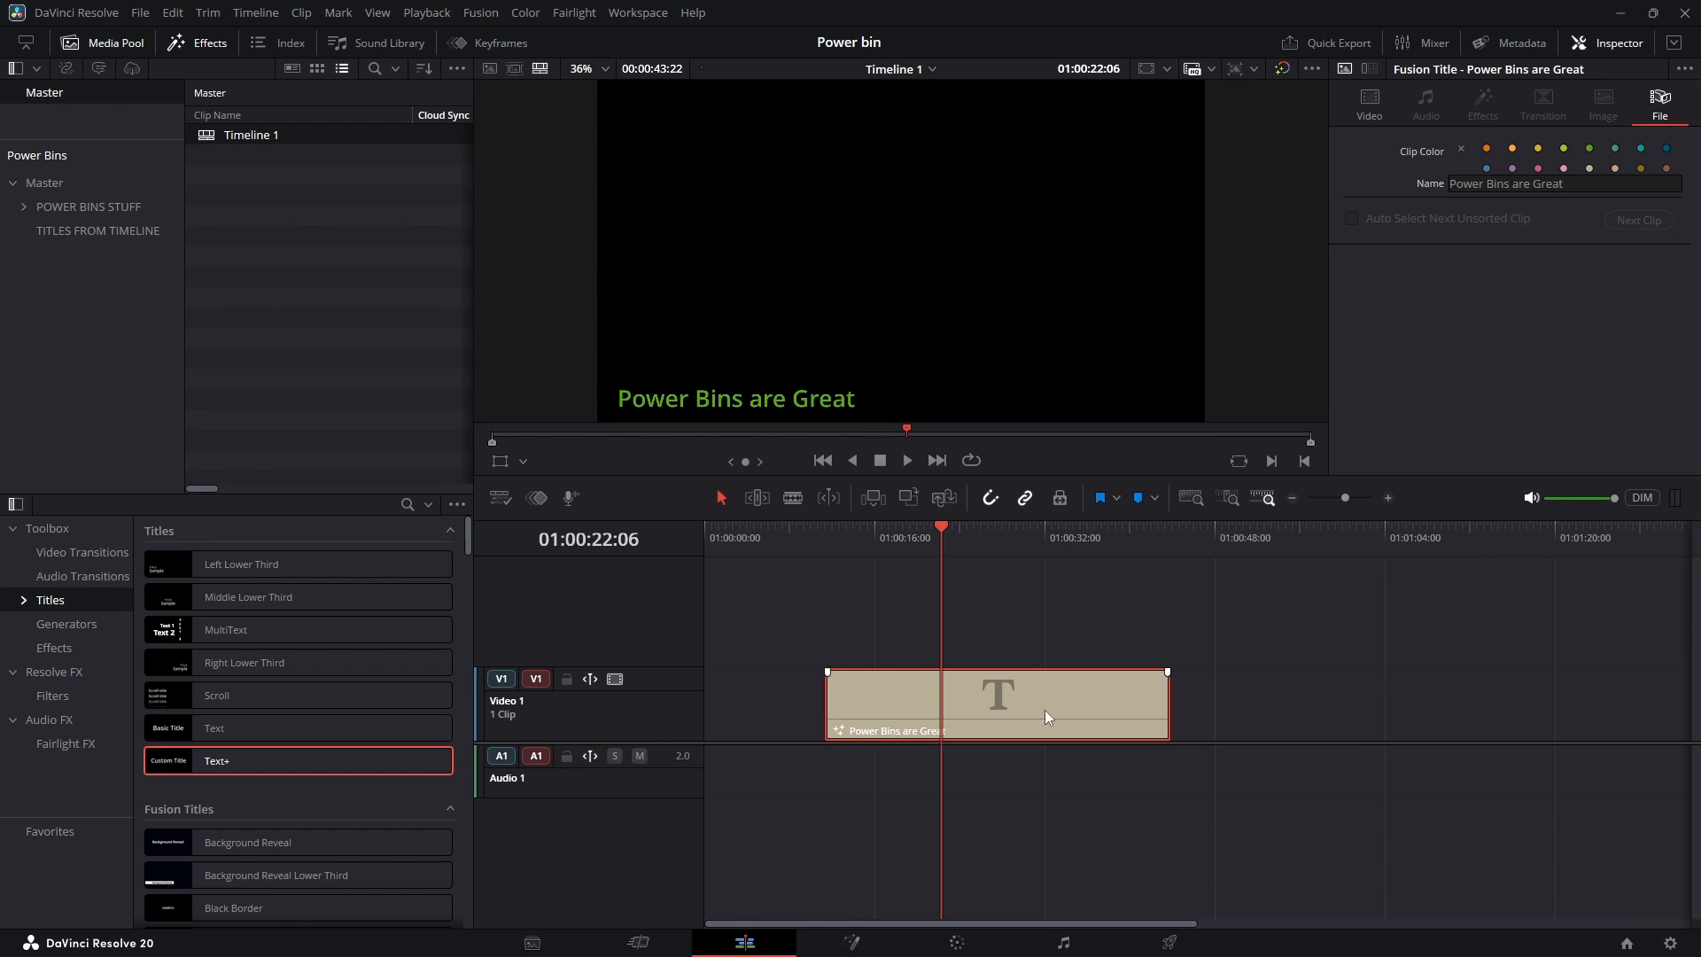
Step: Hide the effects library and store the timeline's title clip in the TITLES FROM TIMELINE power bin
click(211, 45)
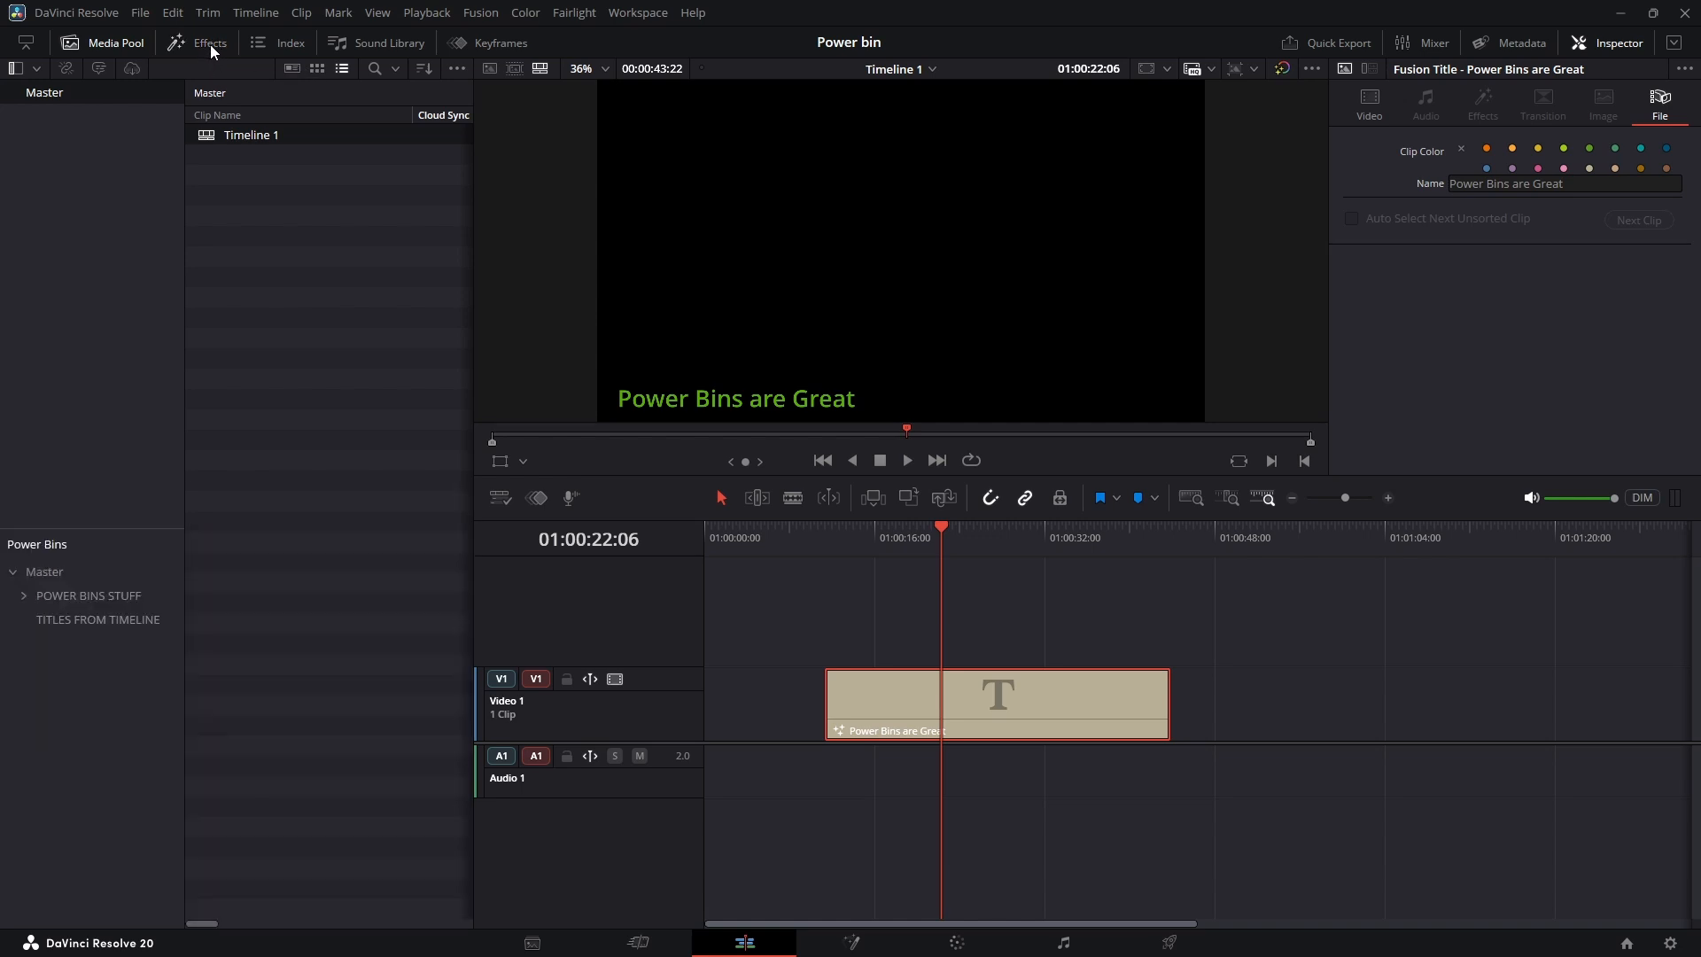
click(92, 620)
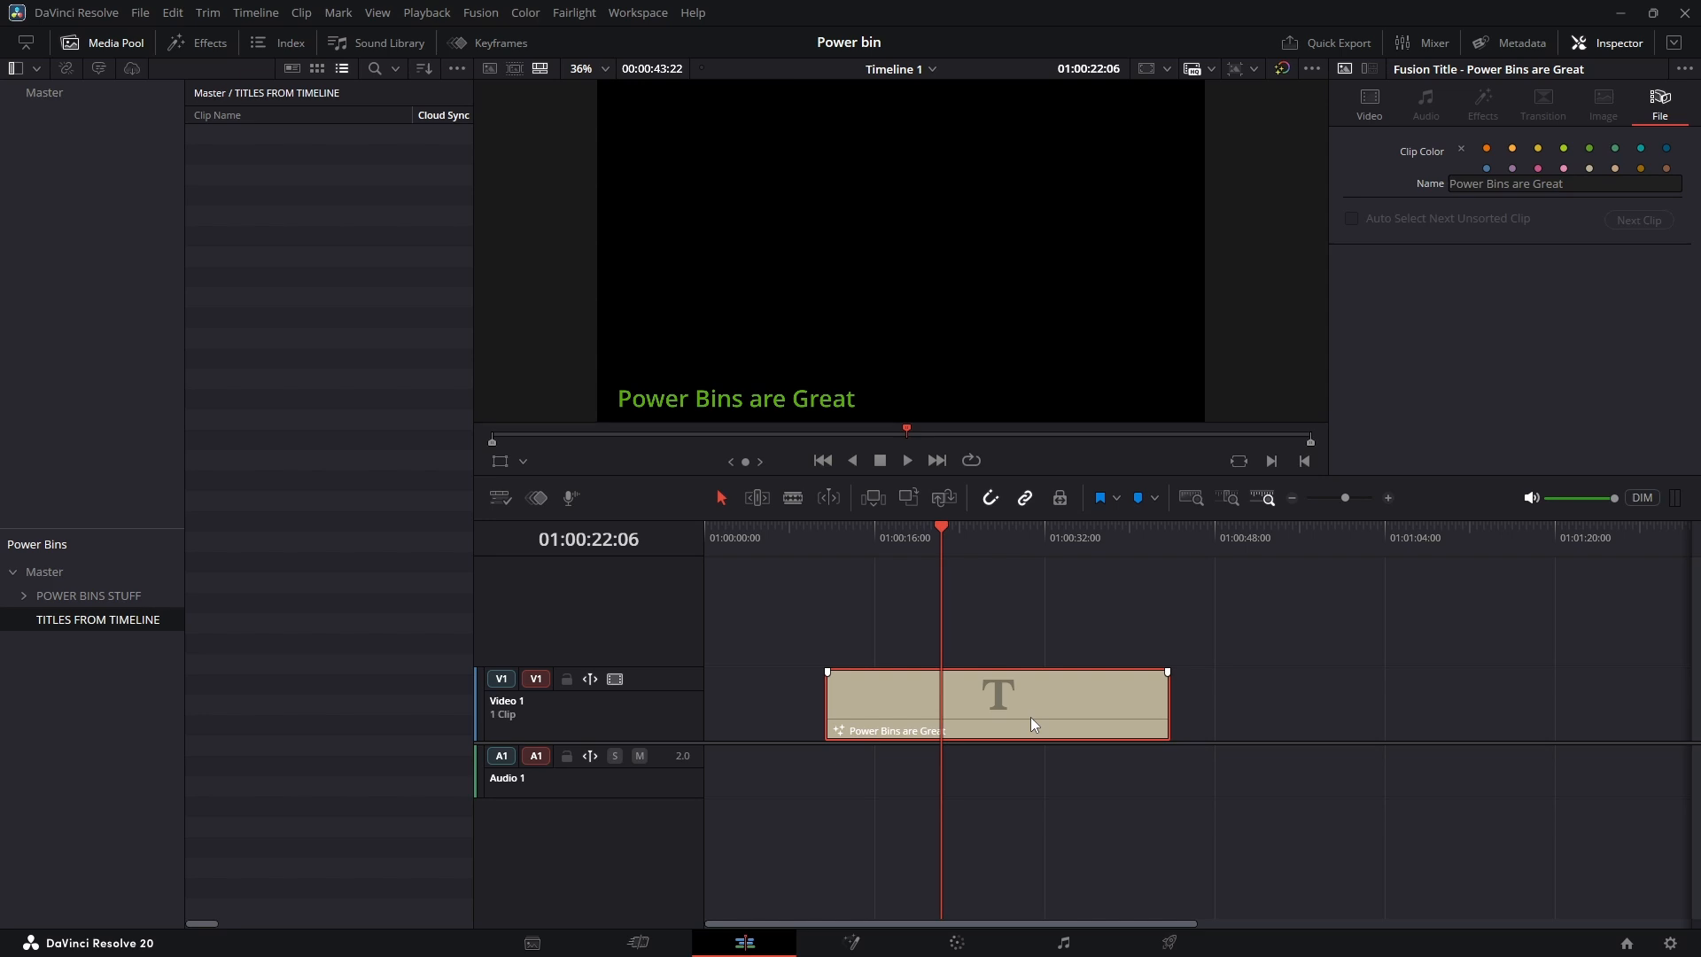
drag(1031, 719, 216, 162)
drag(216, 162, 216, 162)
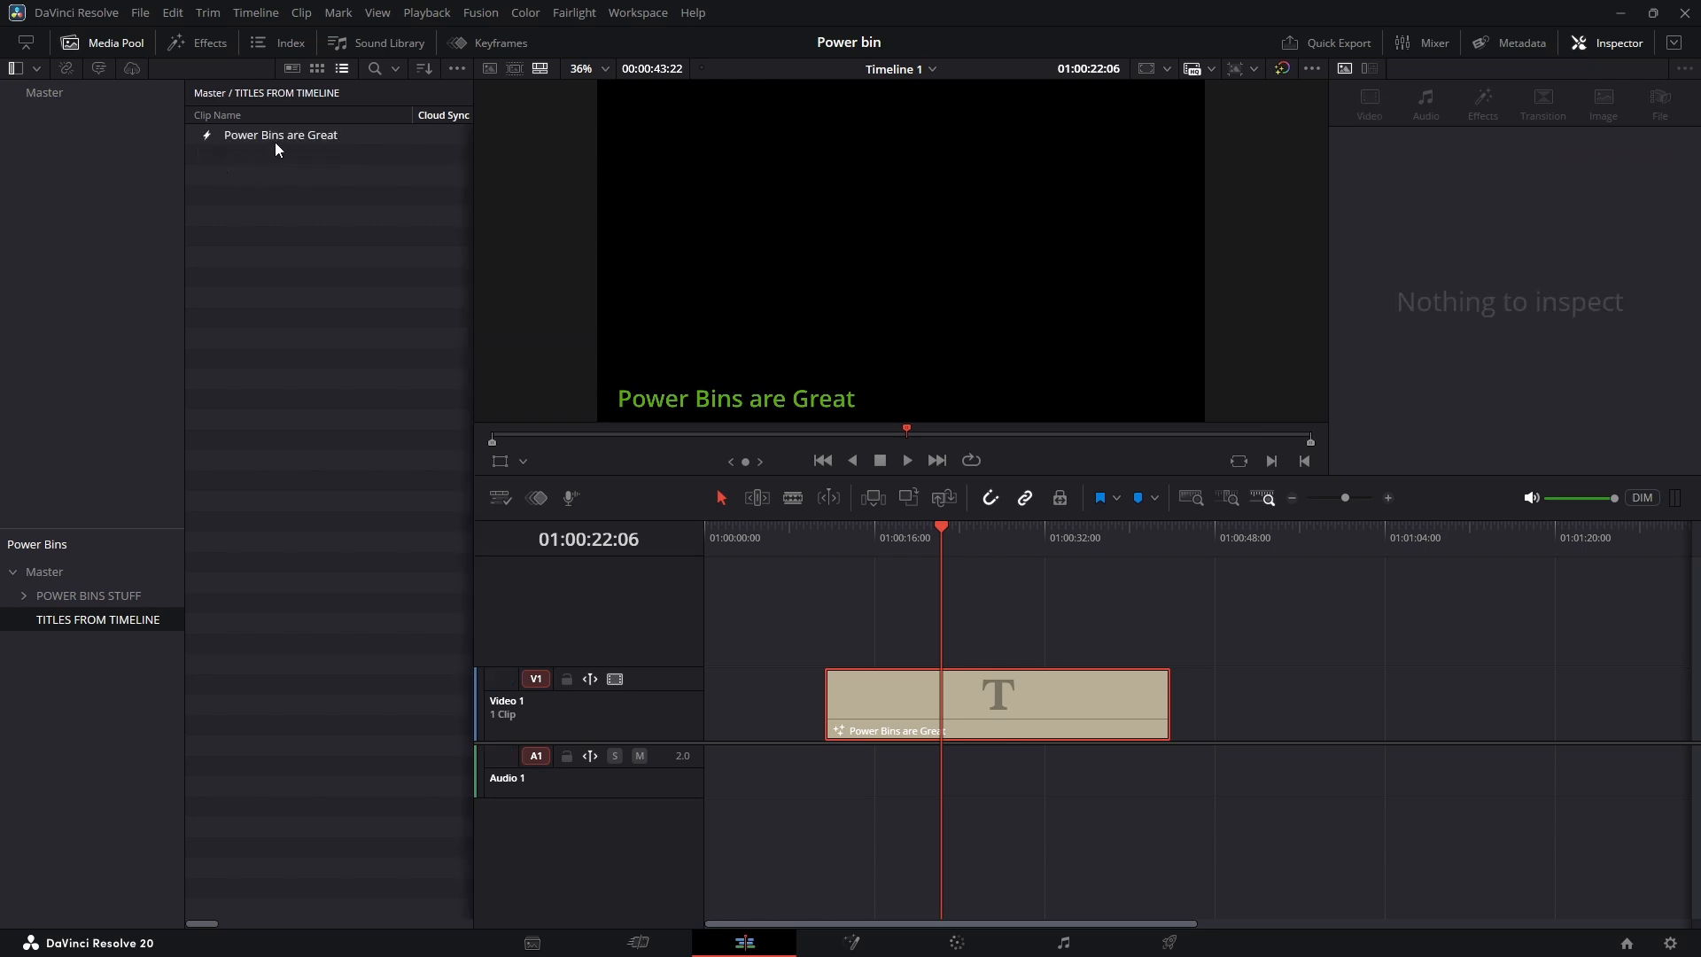
Step: Replace the timeline's original title with the stored Power Bins are Great clip and show it at about 01:00:21:08
right_click(1015, 698)
click(1060, 462)
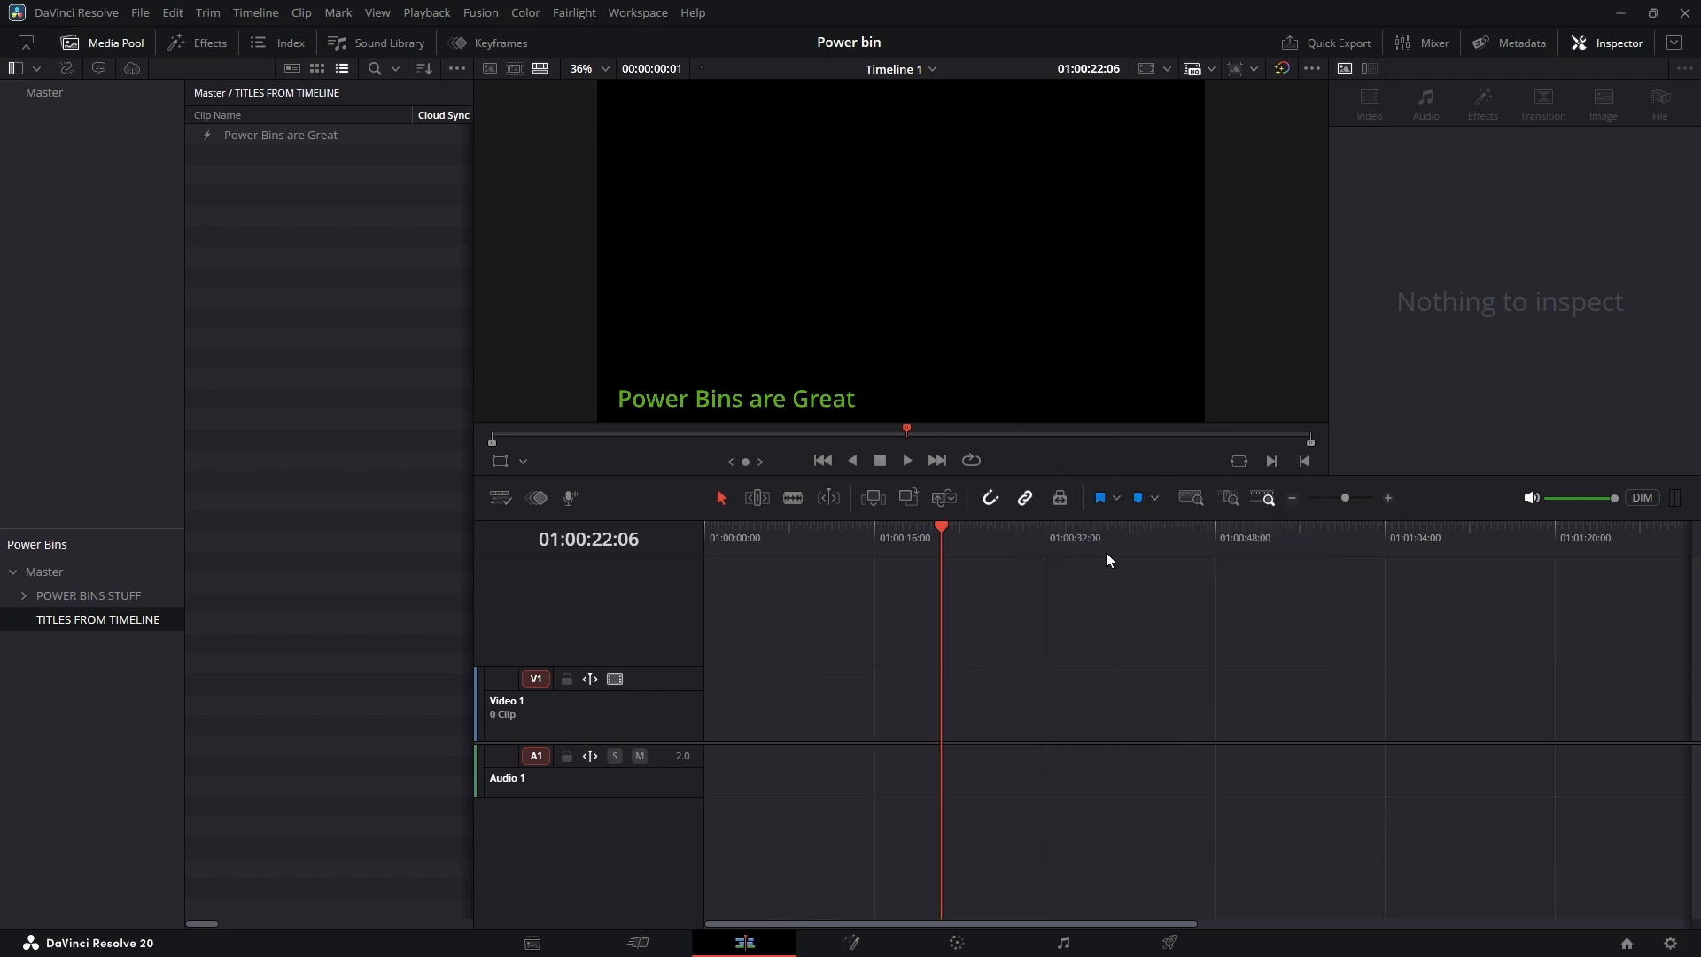
drag(944, 533, 710, 560)
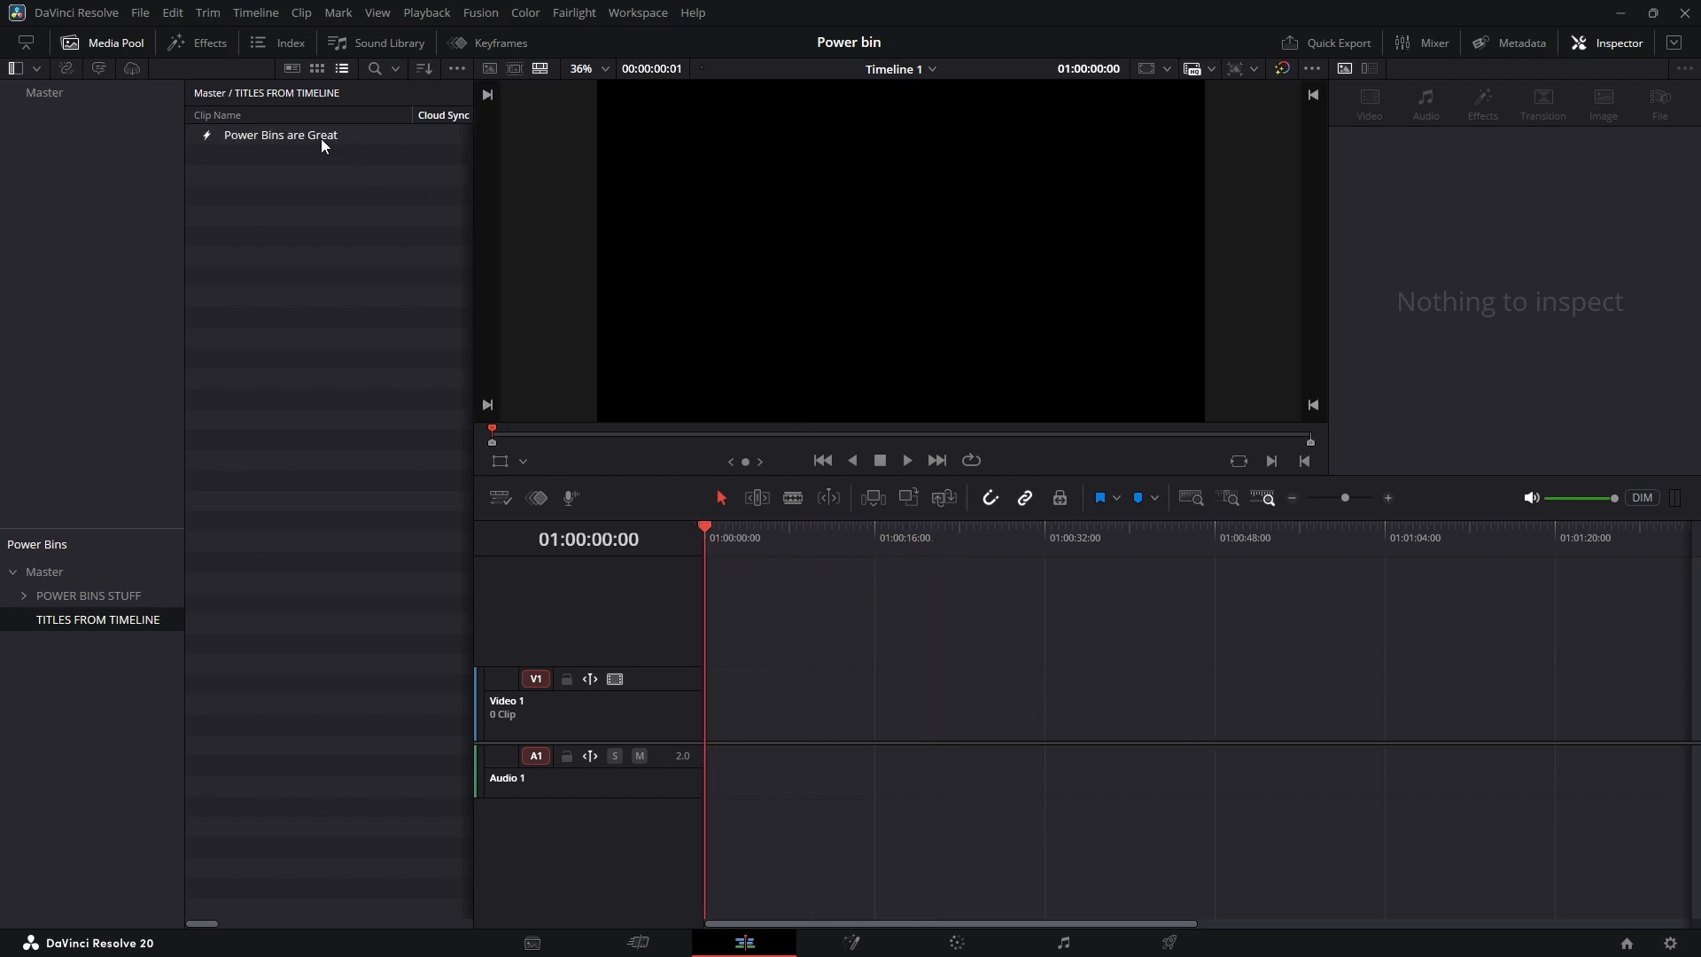
drag(320, 139, 881, 701)
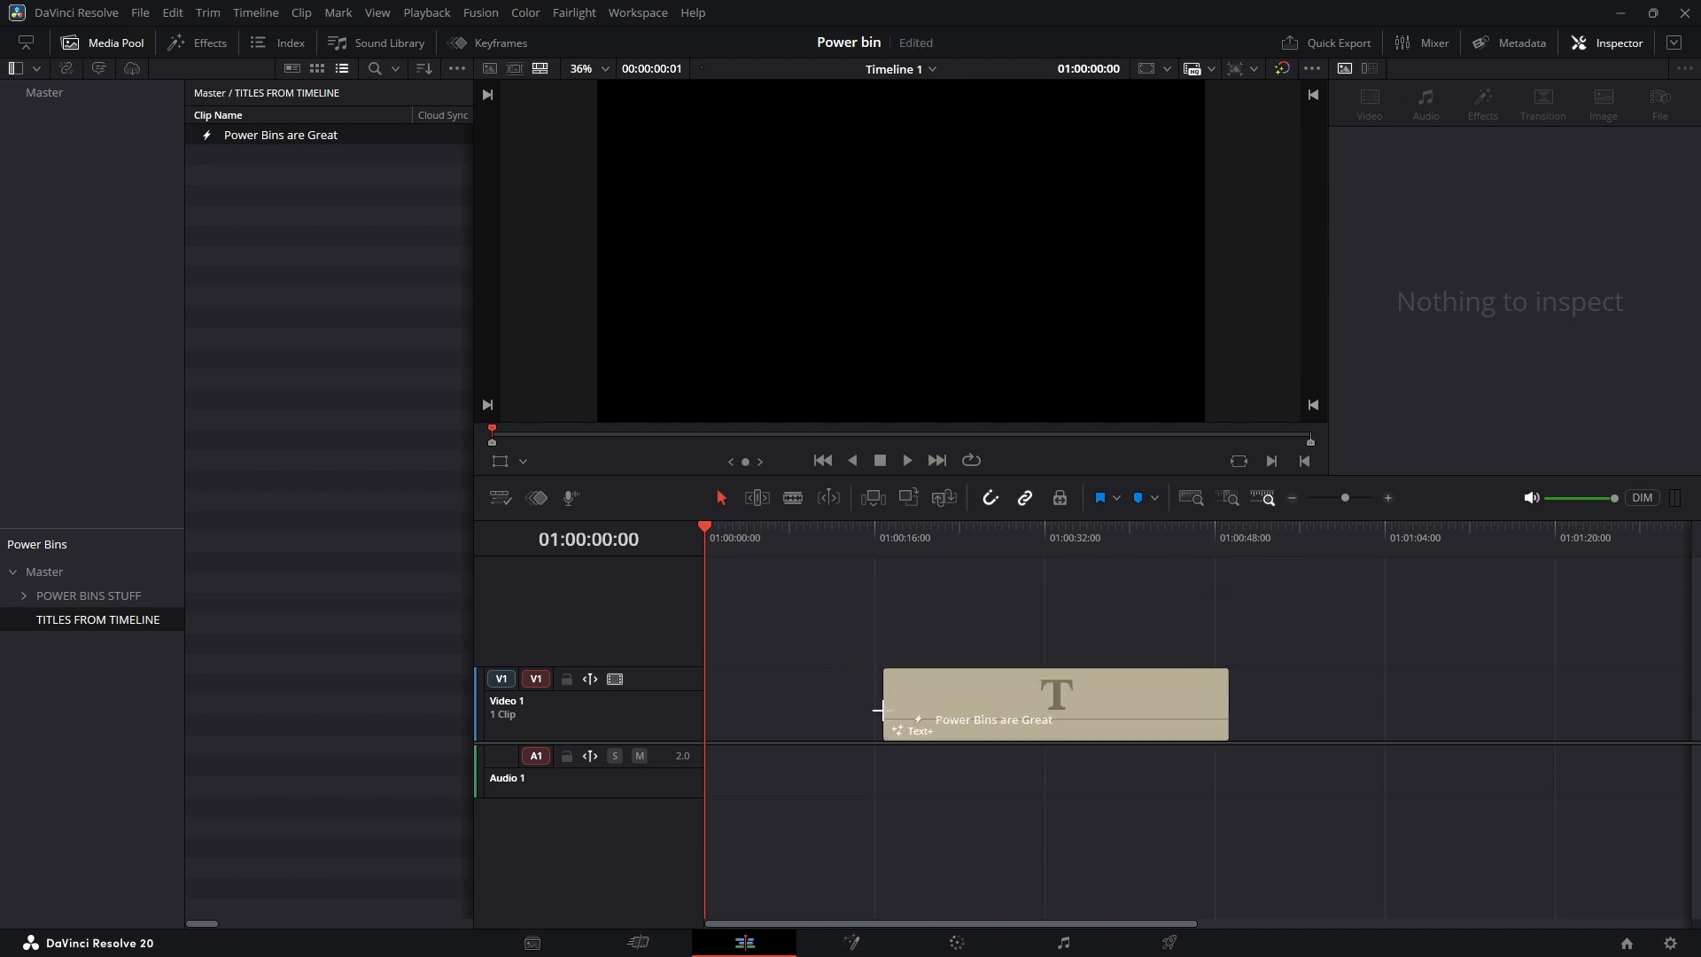
drag(753, 536, 932, 622)
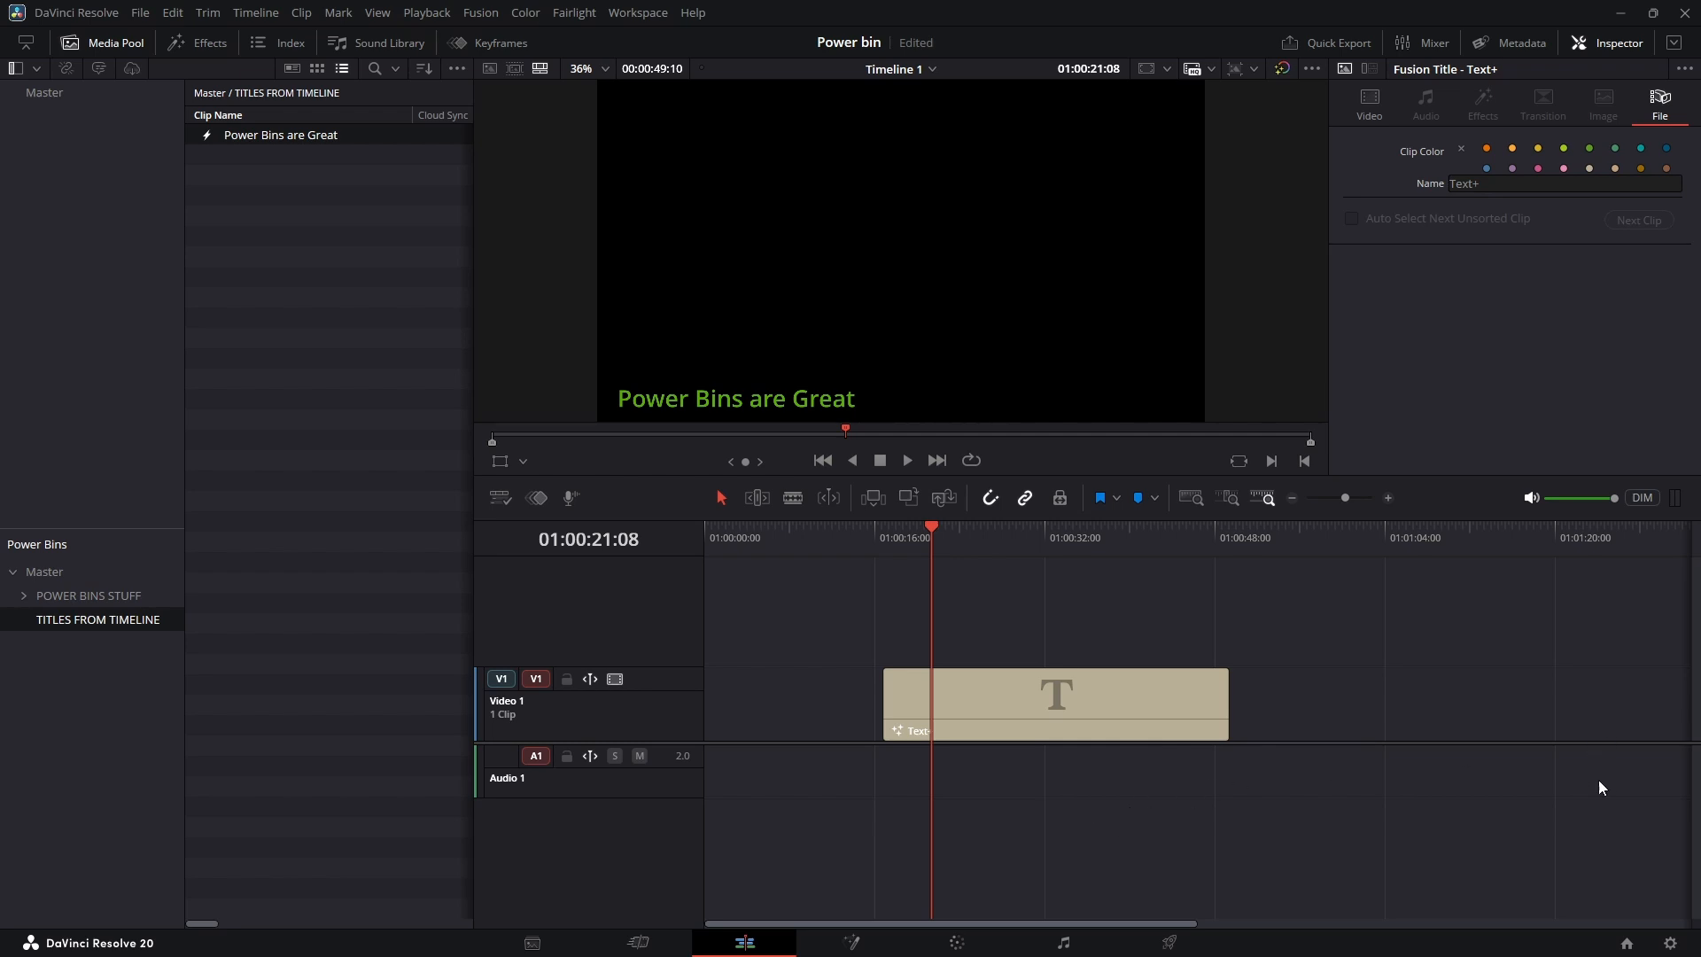
Step: Open the test PB project from the local project library
click(1629, 943)
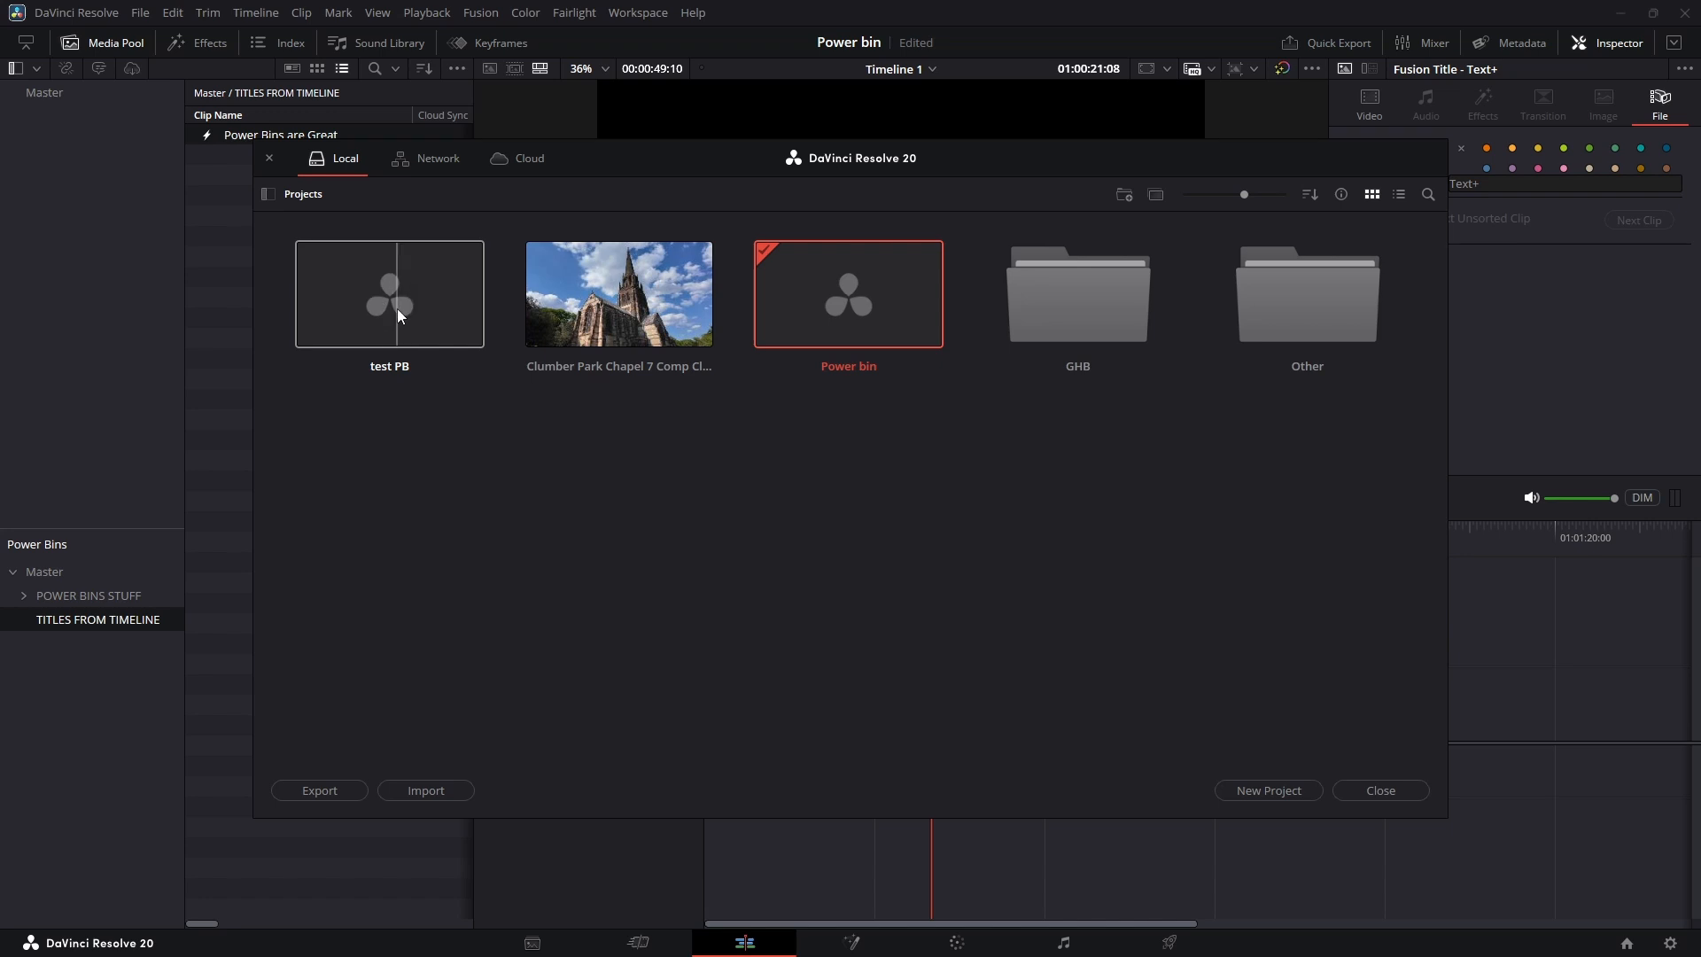
click(427, 308)
double_click(427, 328)
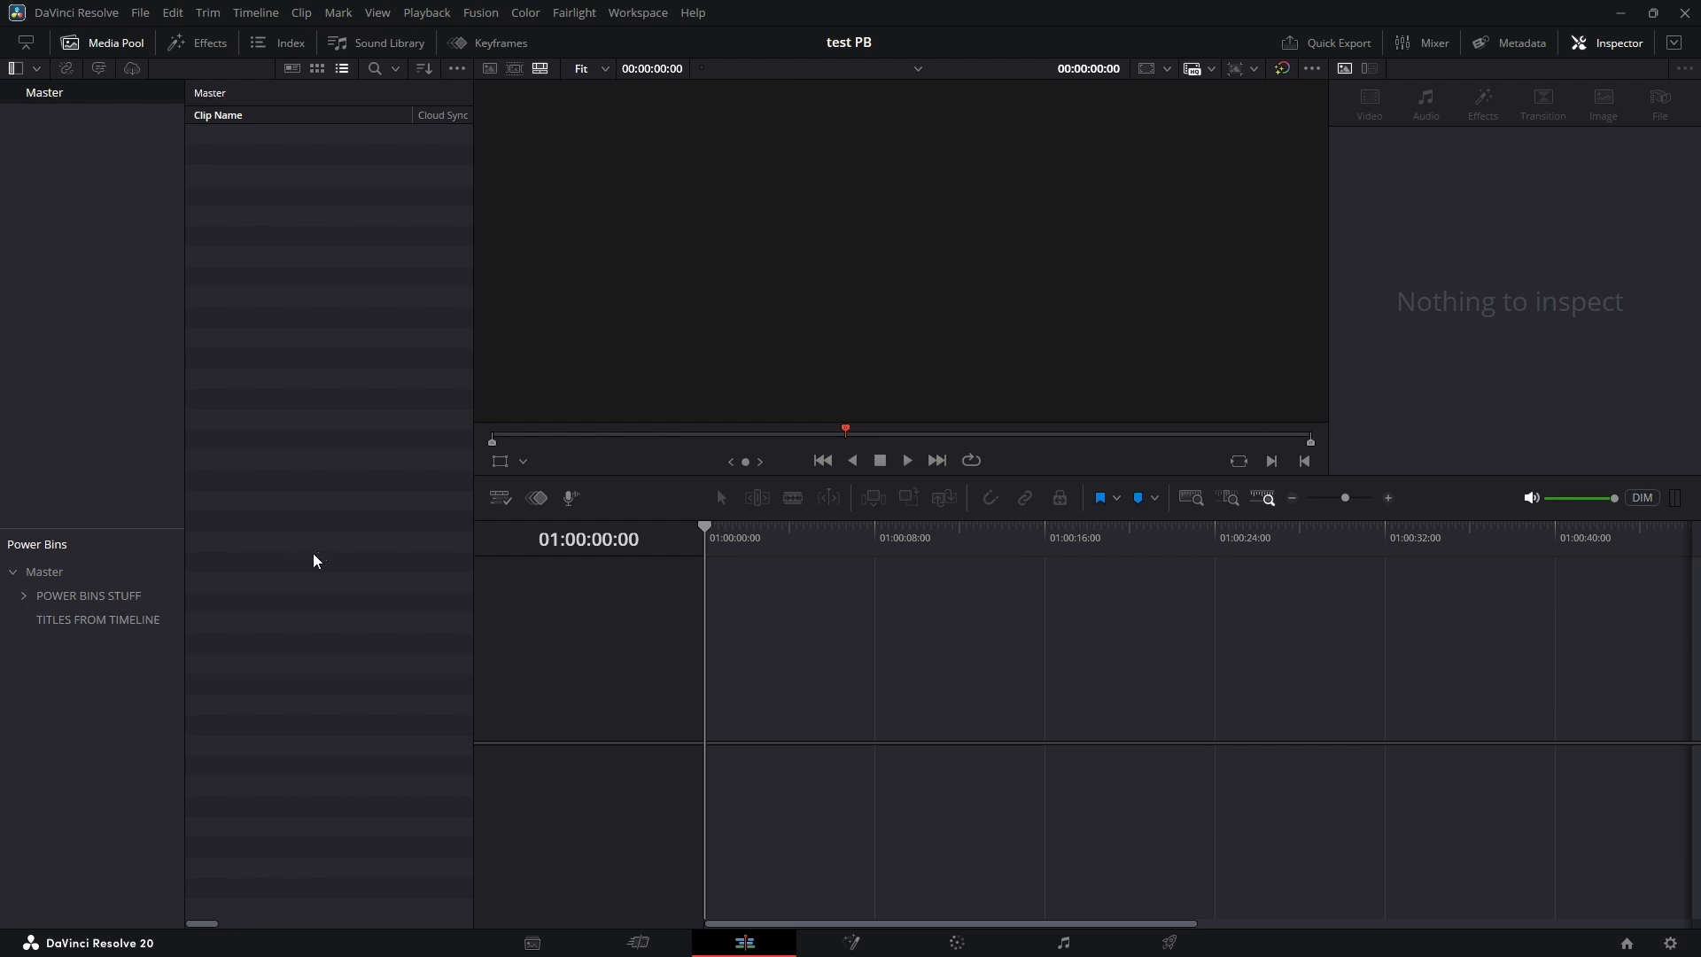
Step: Place the Power Bins are Great title from the TITLES FROM TIMELINE bin on a new timeline, then select it with the playhead at about 01:00:20:22
click(93, 621)
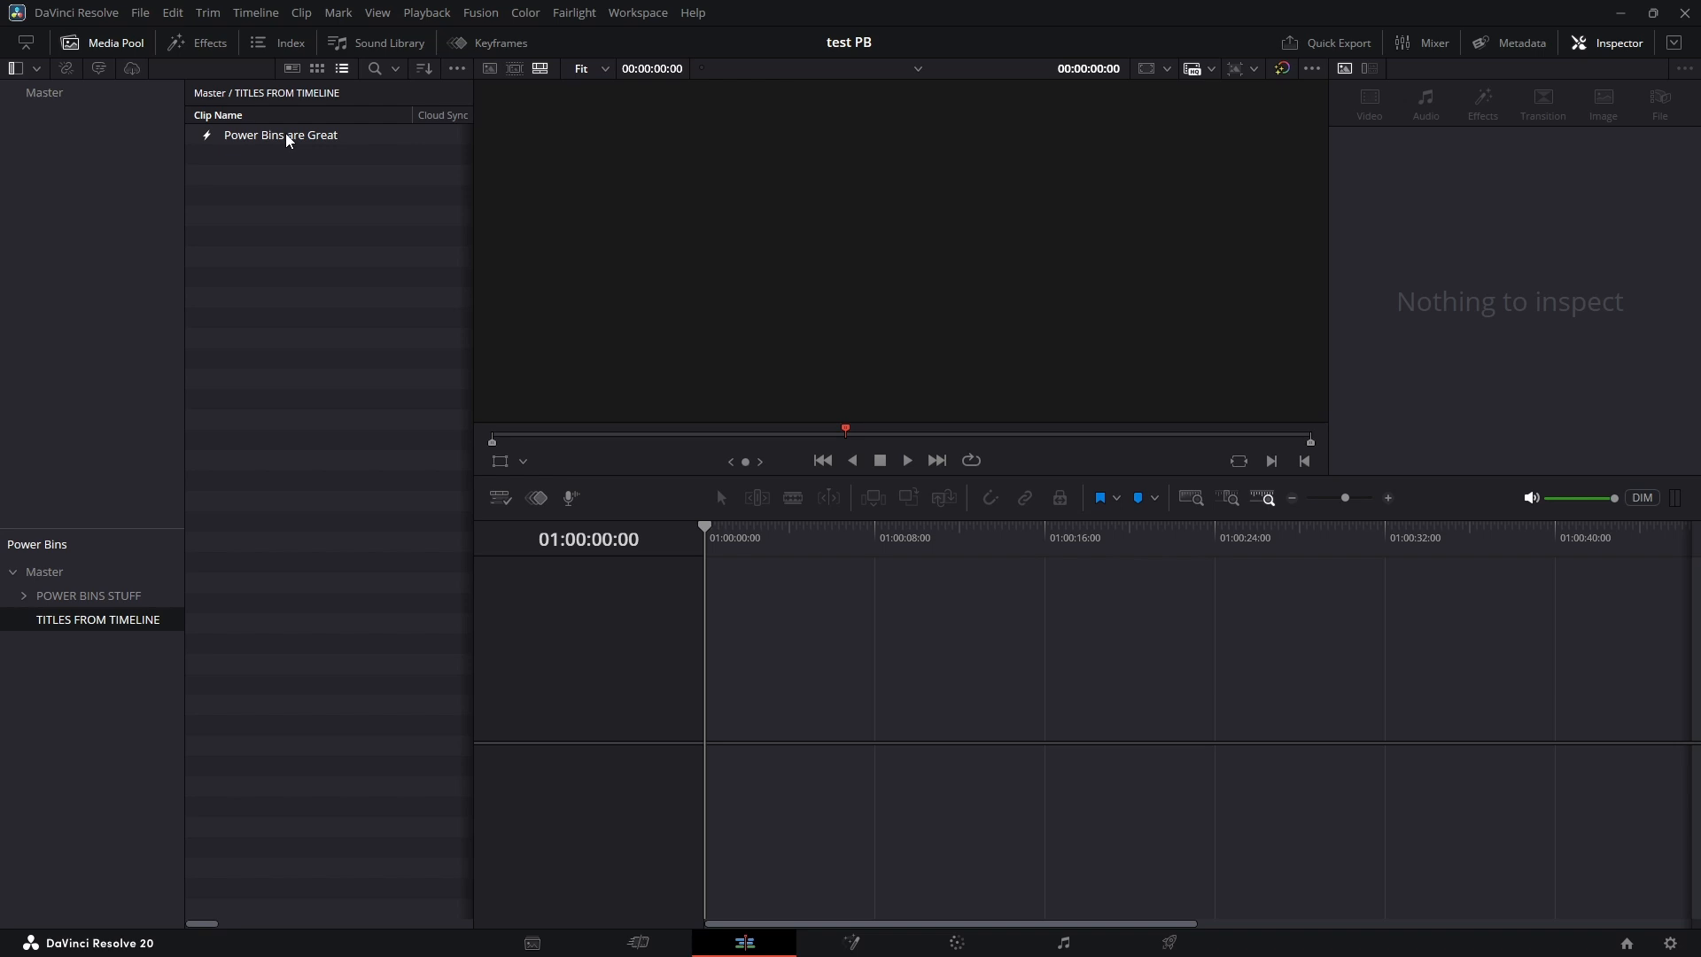
click(288, 140)
drag(288, 140, 872, 690)
drag(707, 536, 927, 556)
click(964, 682)
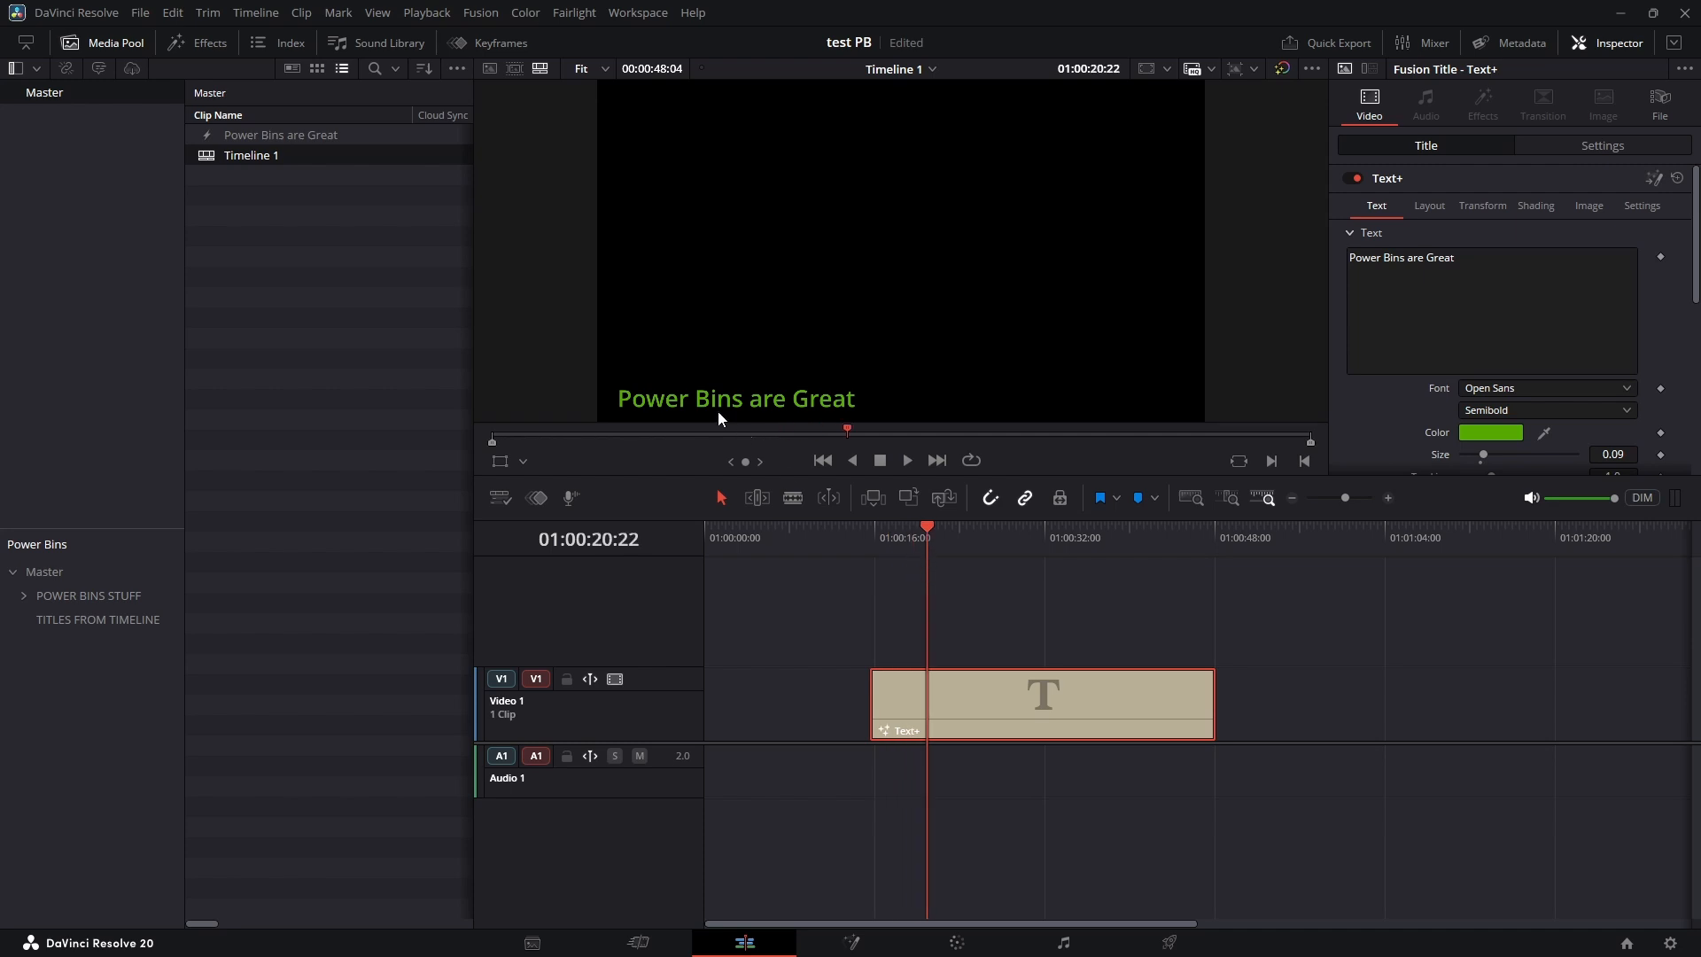